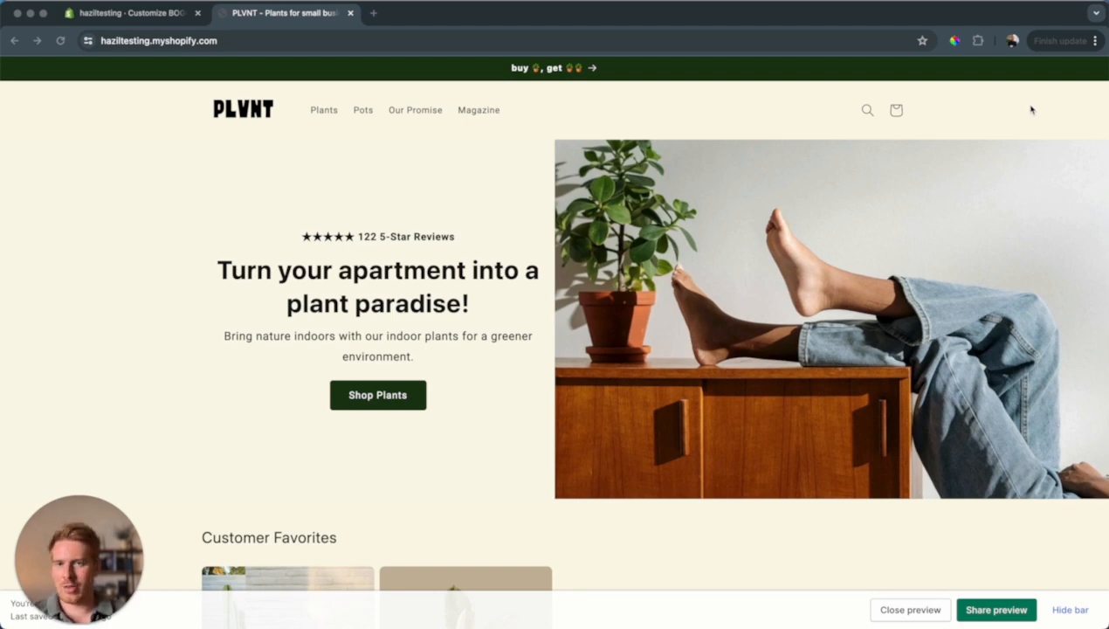
Look over the storefront home page and open the product linked from the buy-one-get-two announcement
scroll(726, 267, down, 4)
scroll(725, 268, up, 5)
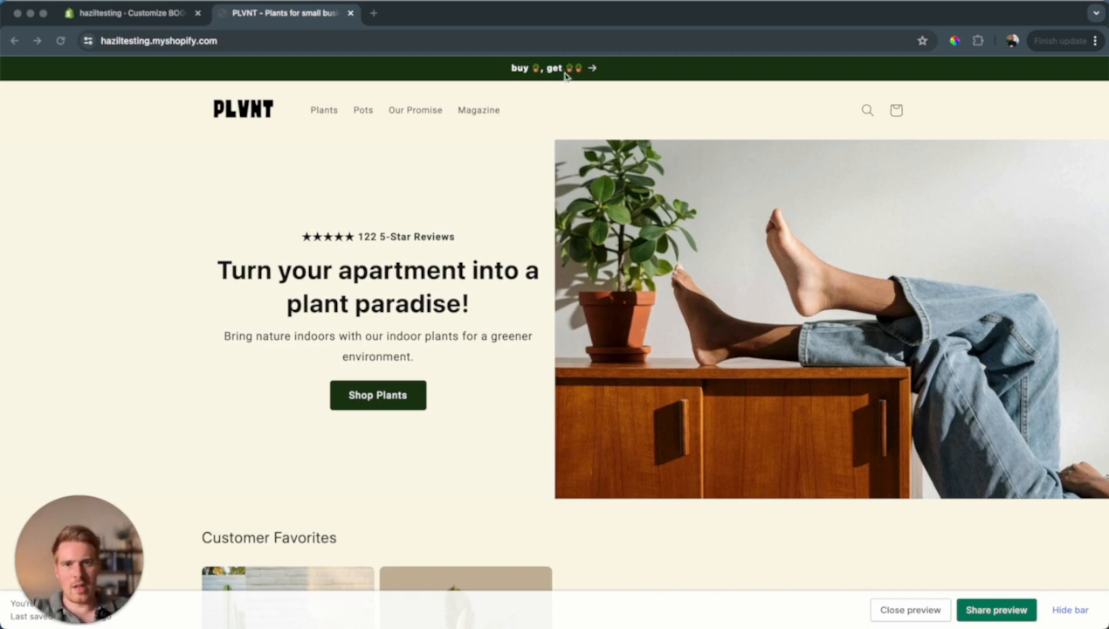
click(569, 98)
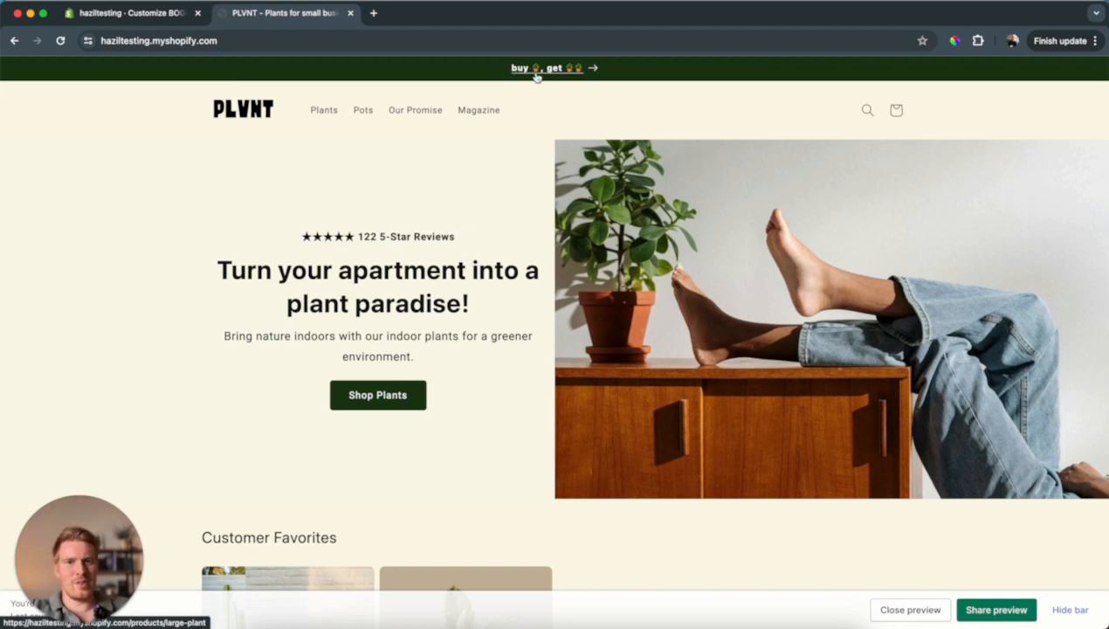
click(581, 70)
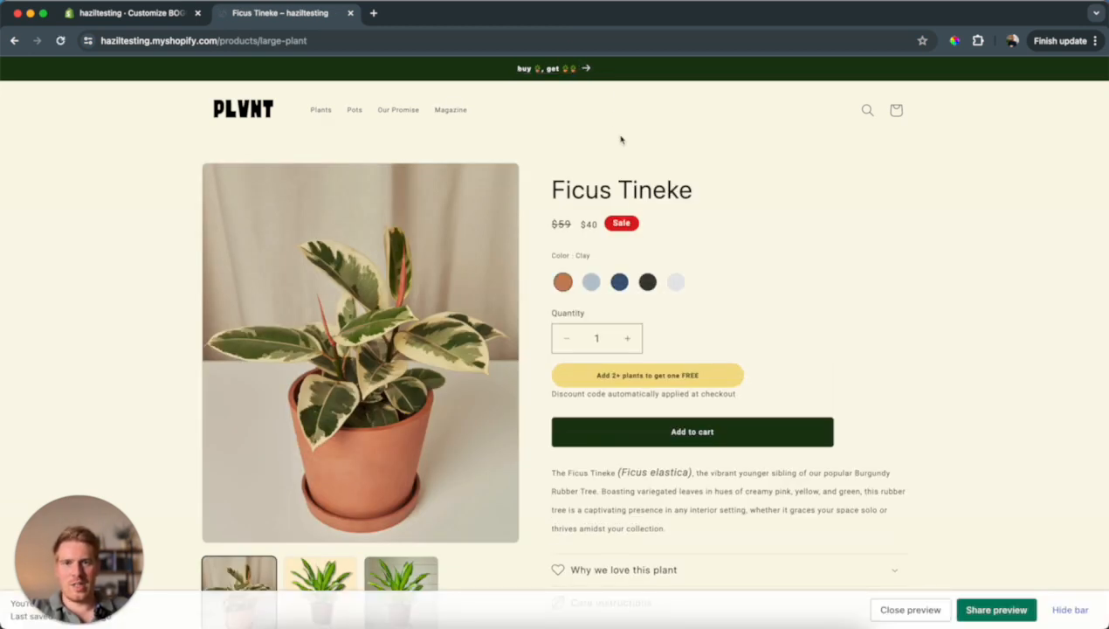
Add two Ficus Tineke plants in Clay to the cart and view the cart
scroll(621, 140, down, 1)
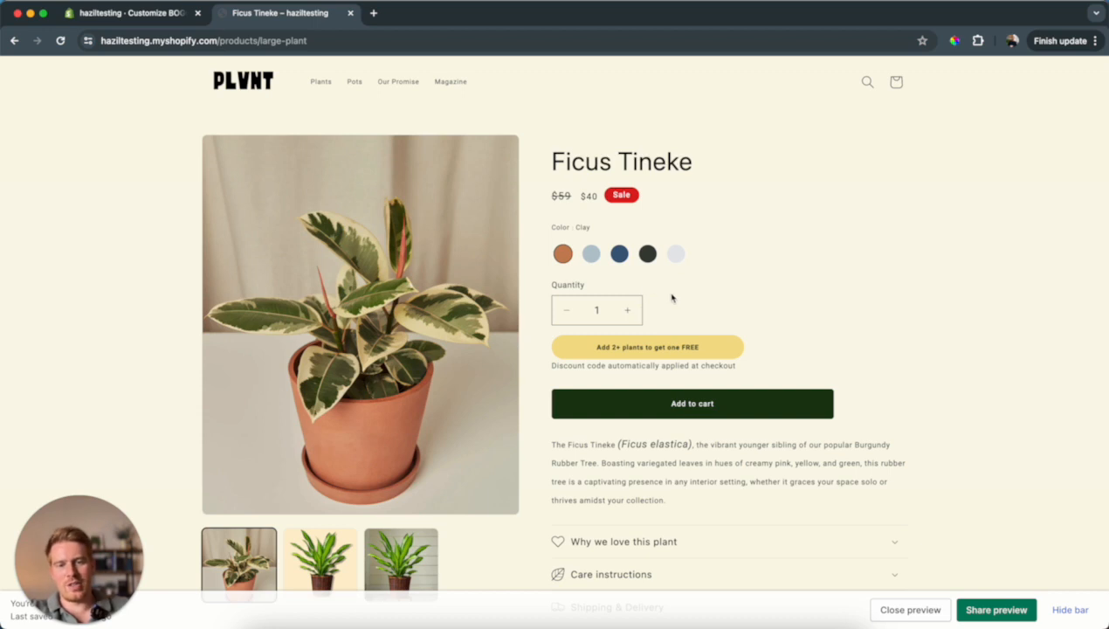
click(628, 312)
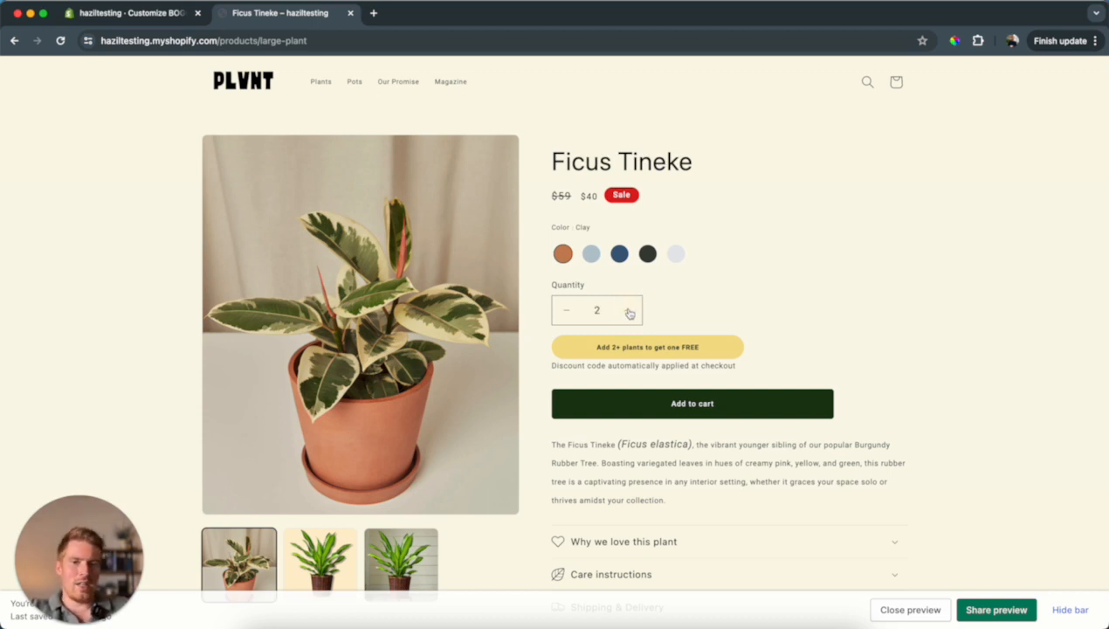
click(673, 405)
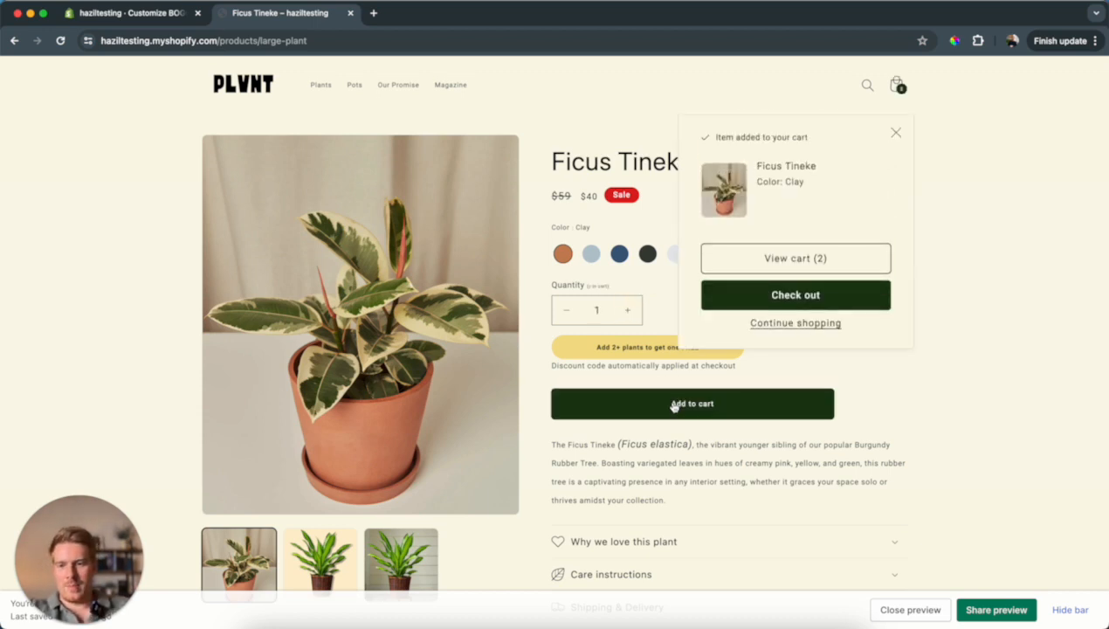
click(711, 258)
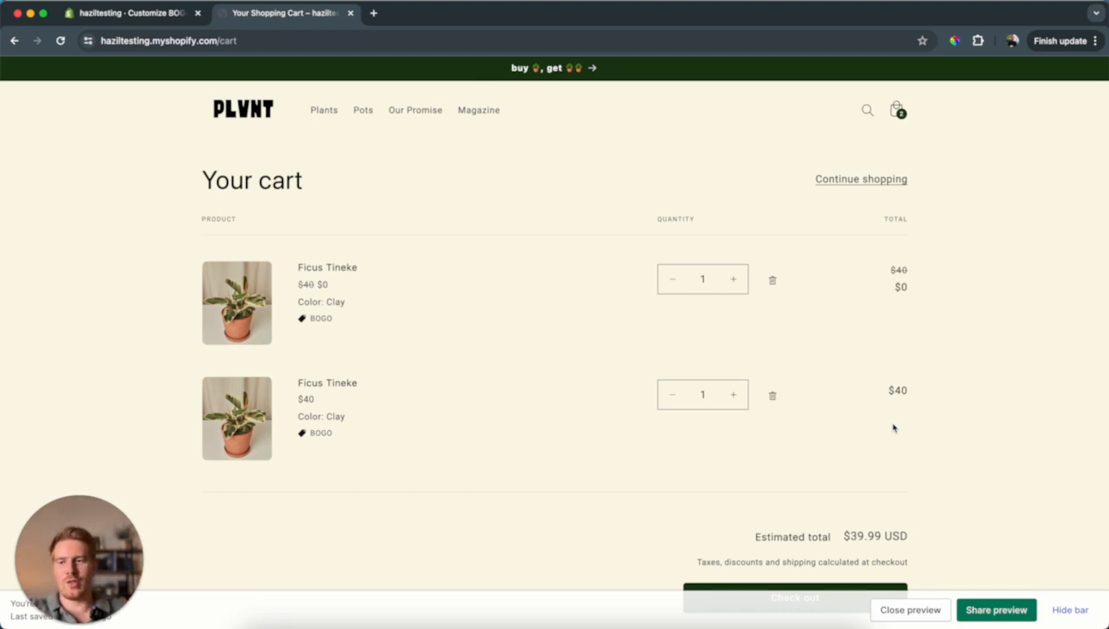
Switch to the Shopify admin, leave the theme editor, and start a new Buy X get Y discount
click(137, 20)
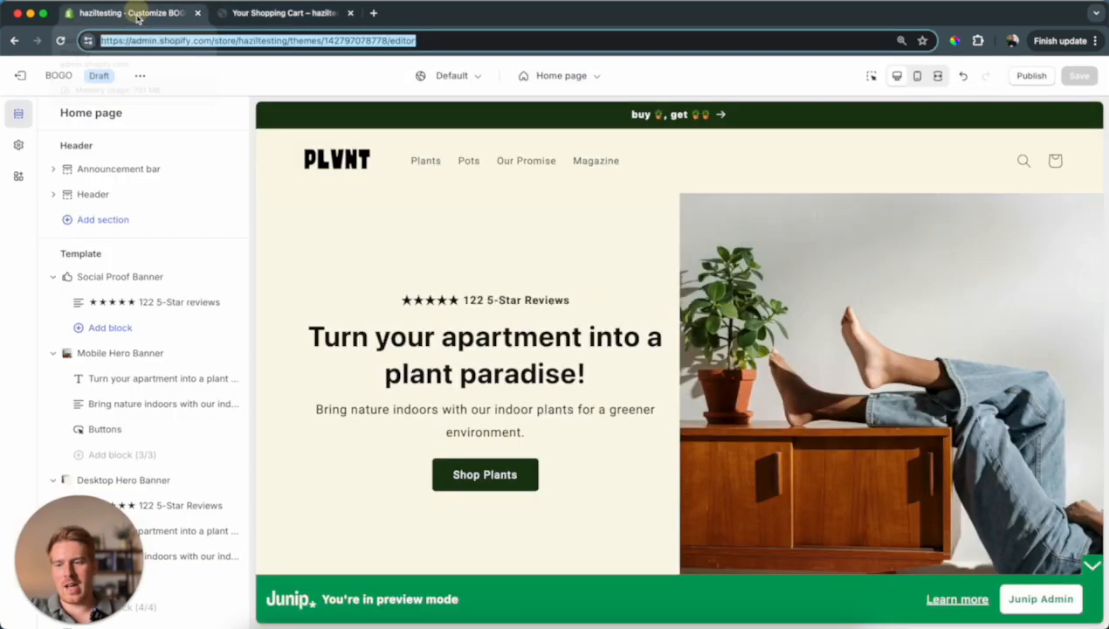
click(26, 78)
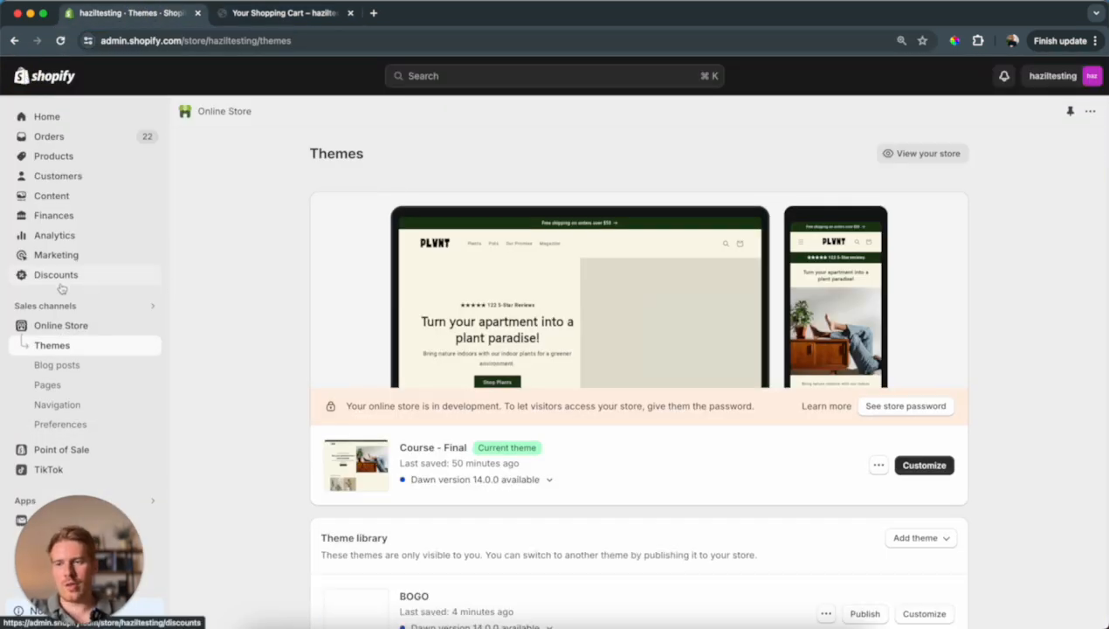
click(65, 281)
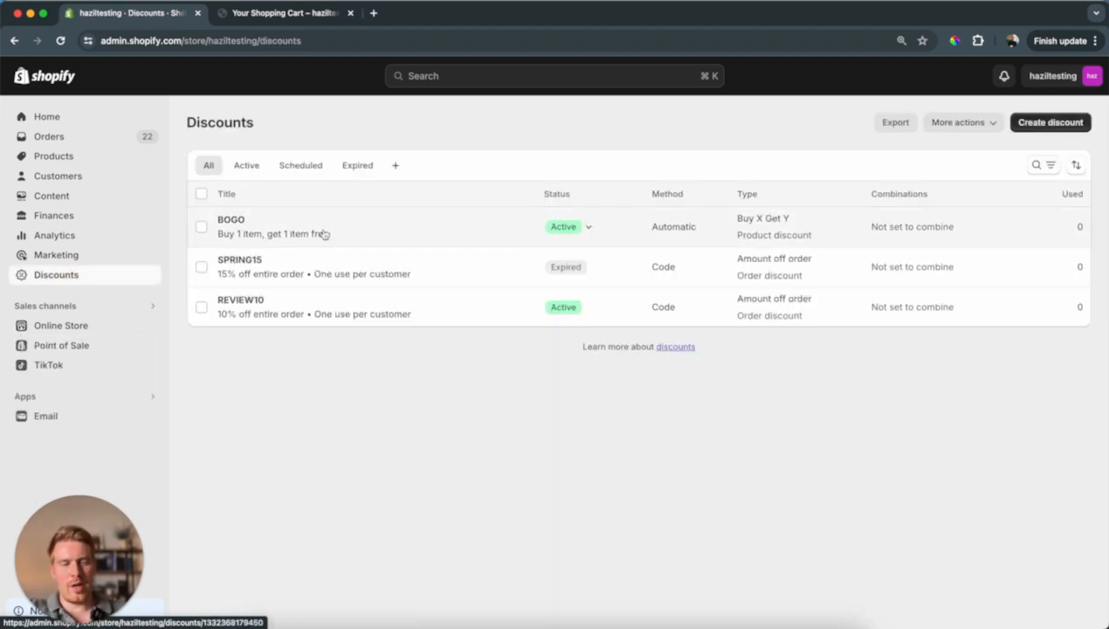
click(1053, 125)
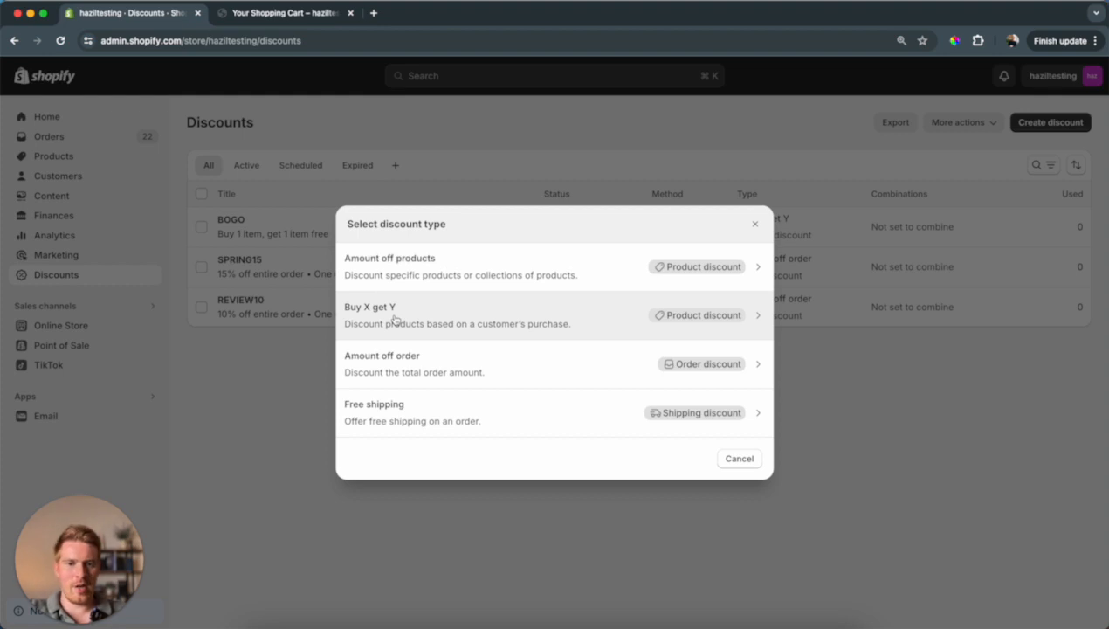
click(459, 323)
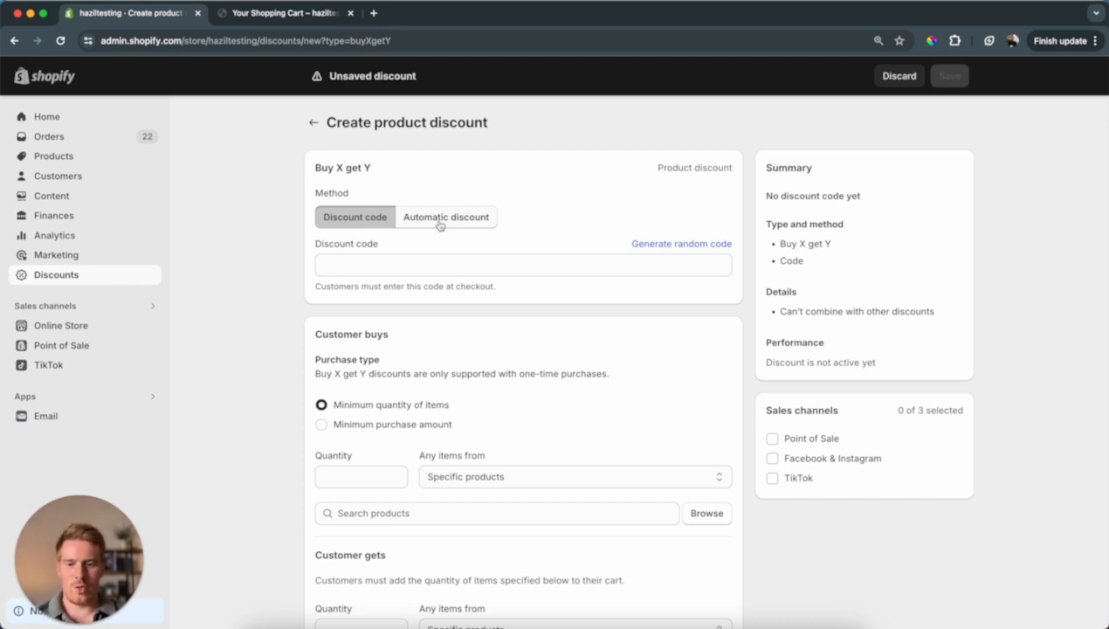
Make the discount automatic and title it BOGO 2, checking in the storefront cart where the title appears
click(440, 224)
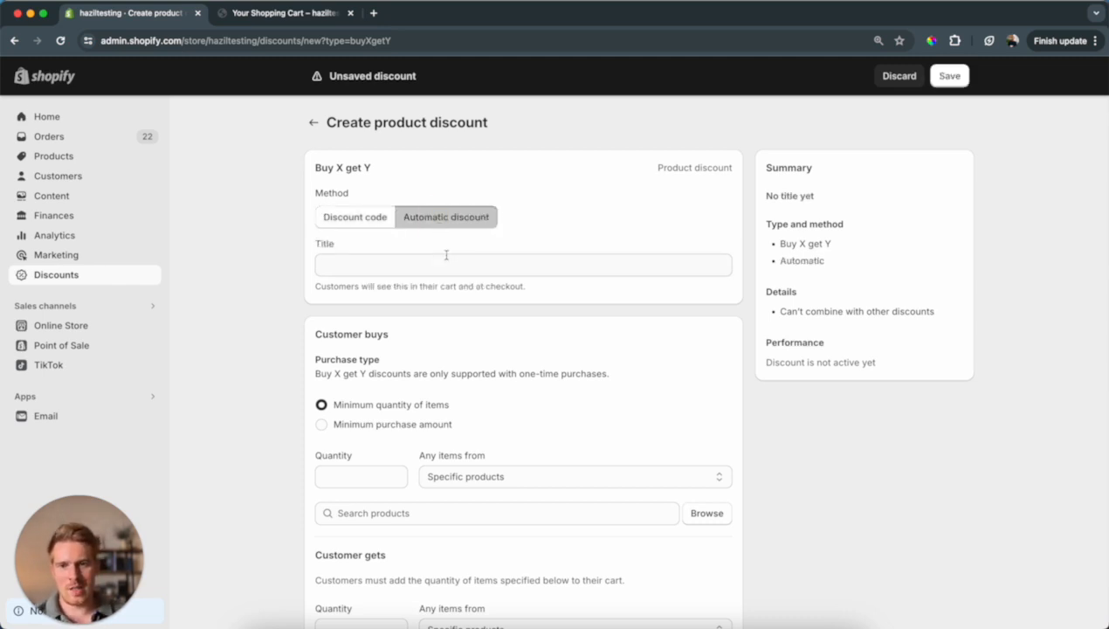
click(446, 260)
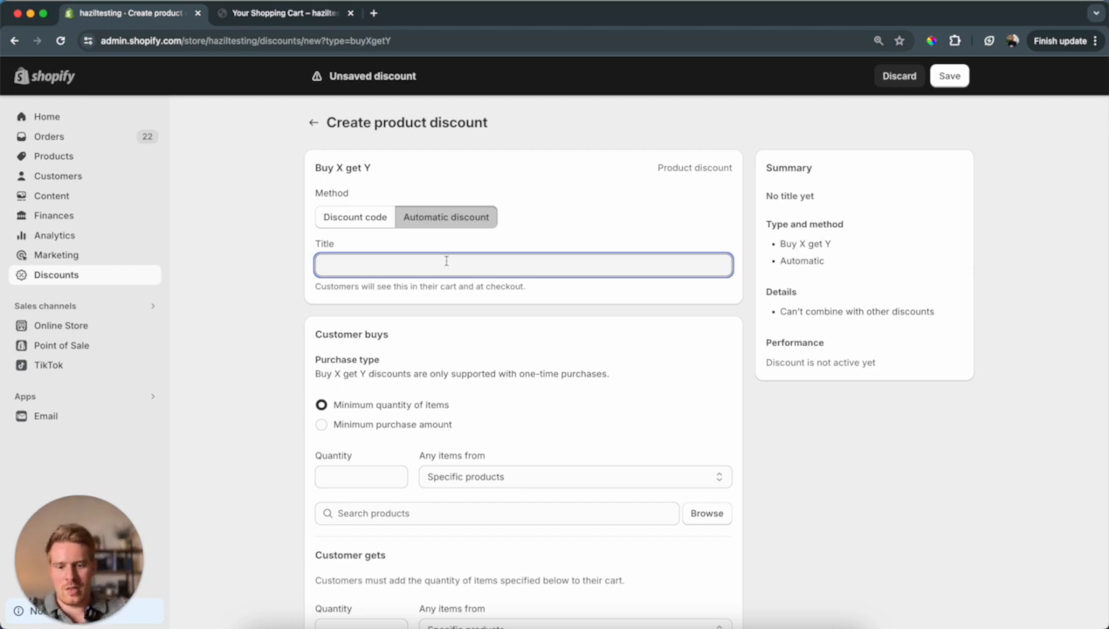
click(265, 10)
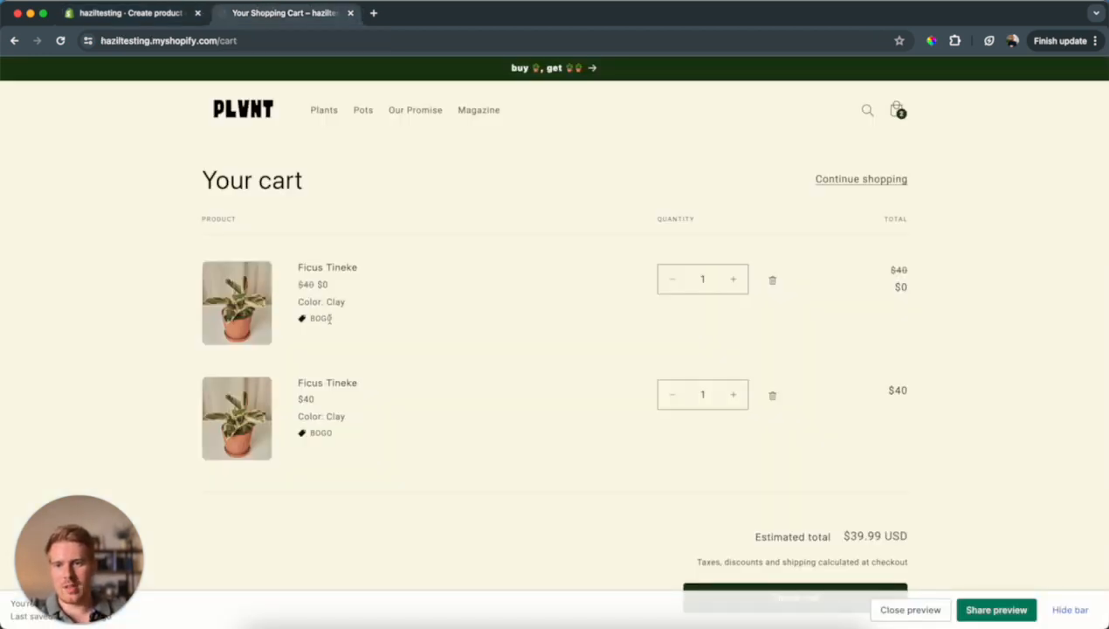
click(166, 12)
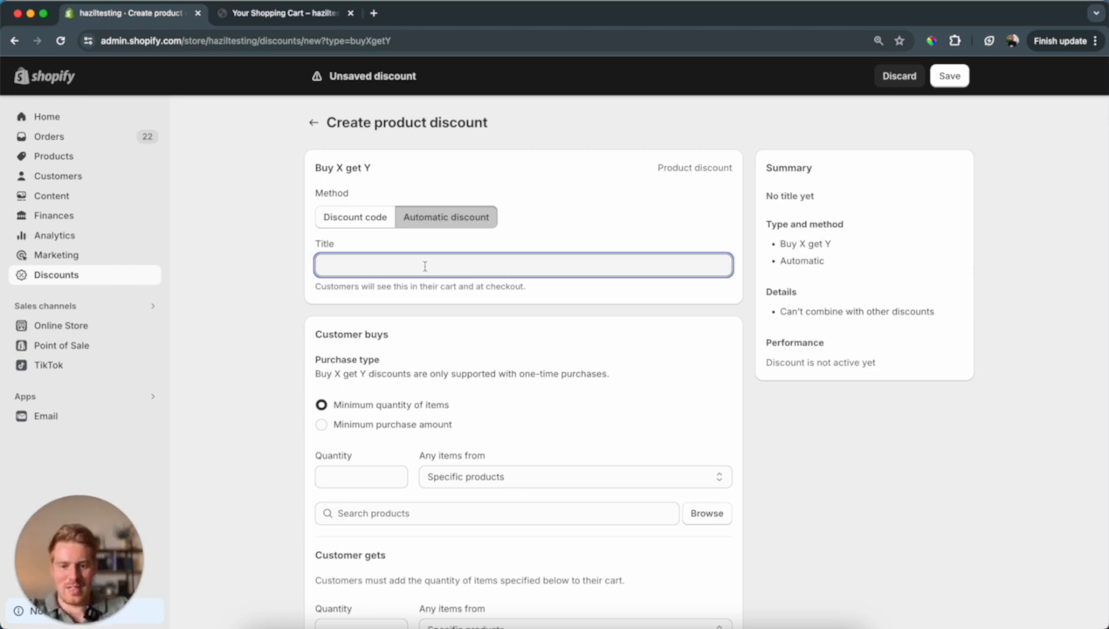
text(BOGO)
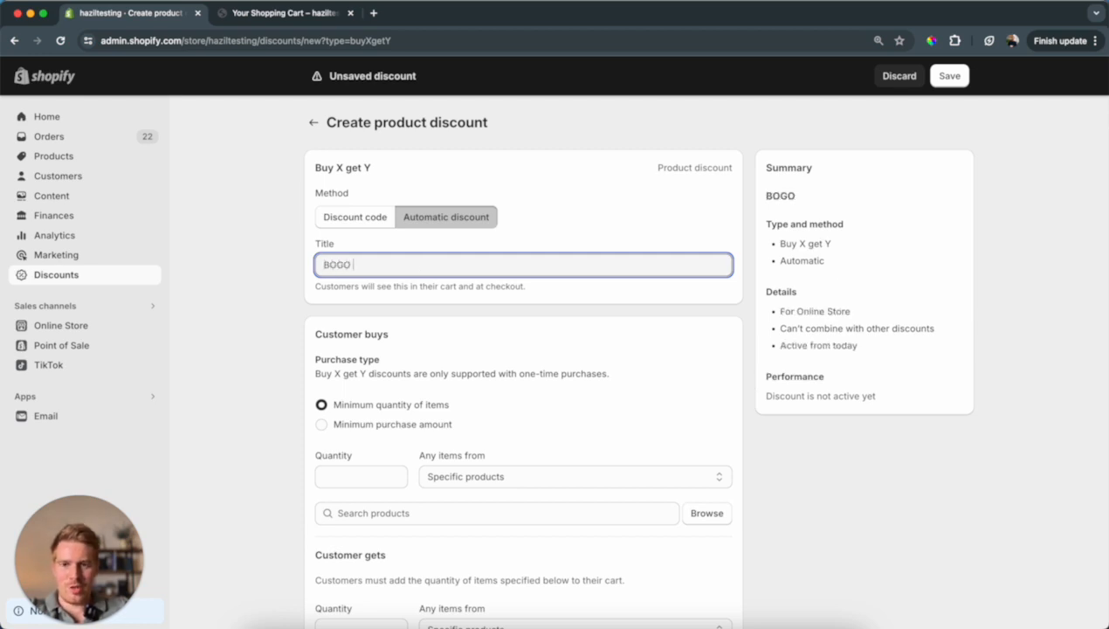
text( 2)
Set the minimum quantity of items the customer must buy to 1
scroll(364, 391, down, 3)
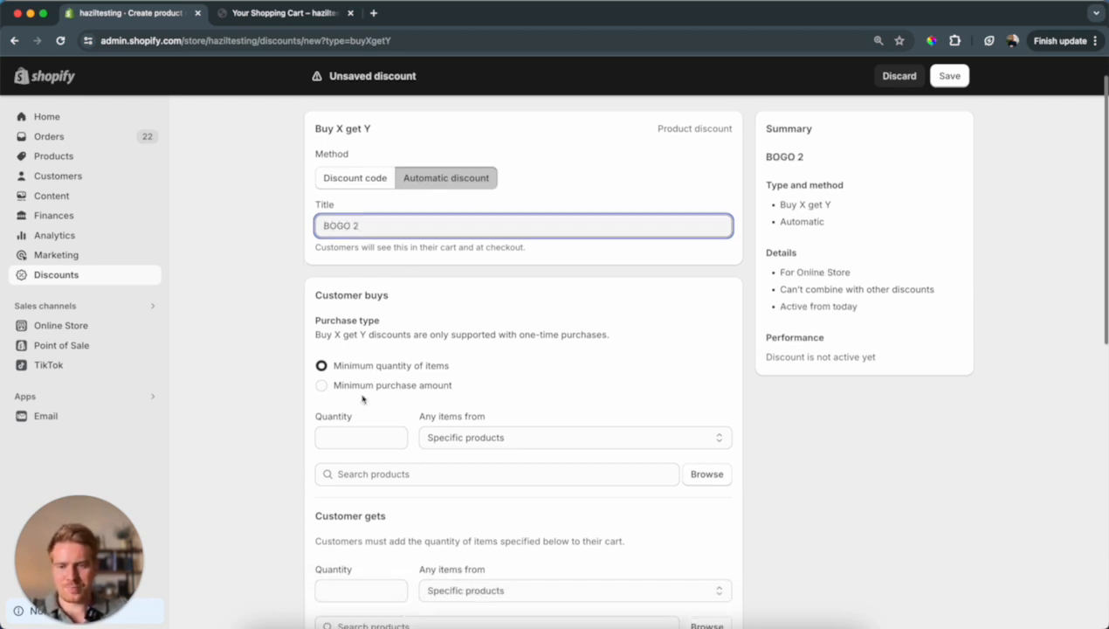
scroll(362, 398, down, 1)
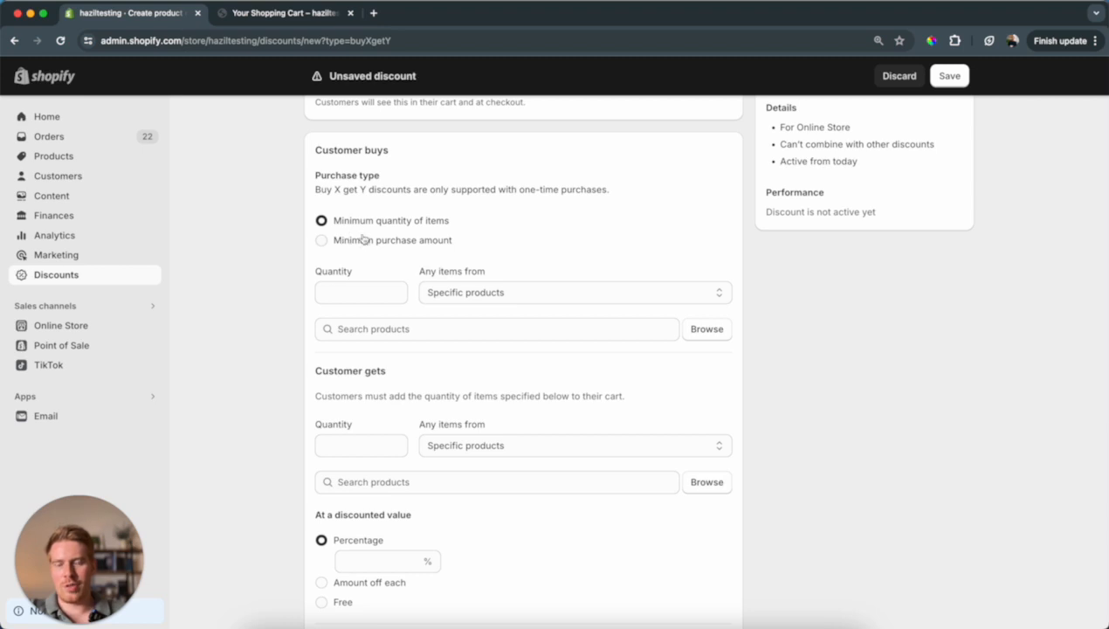
click(360, 287)
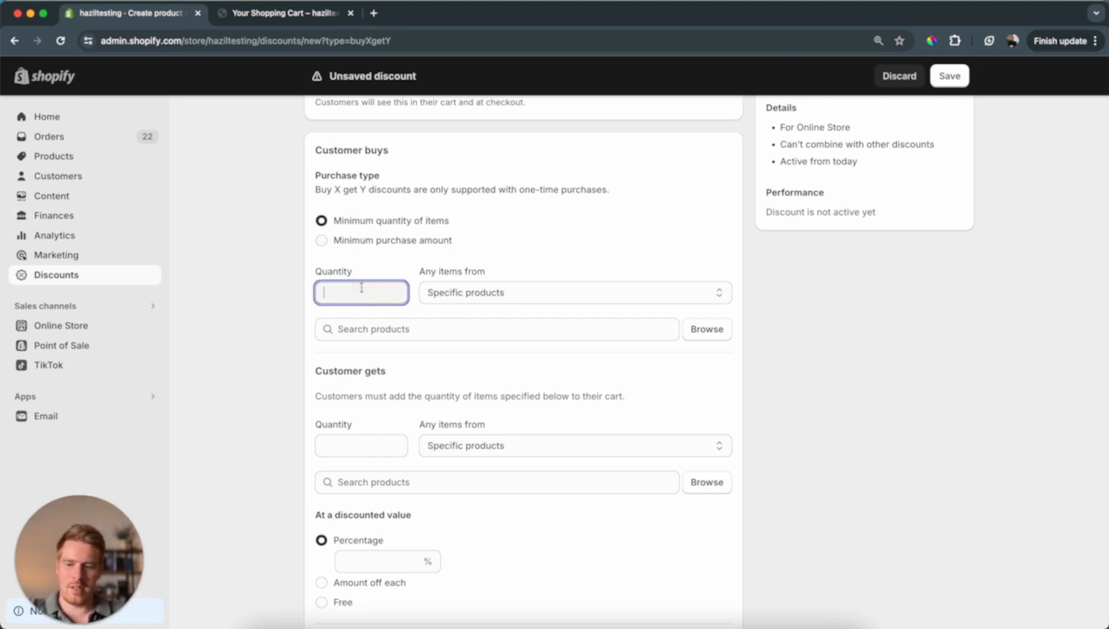
text(1)
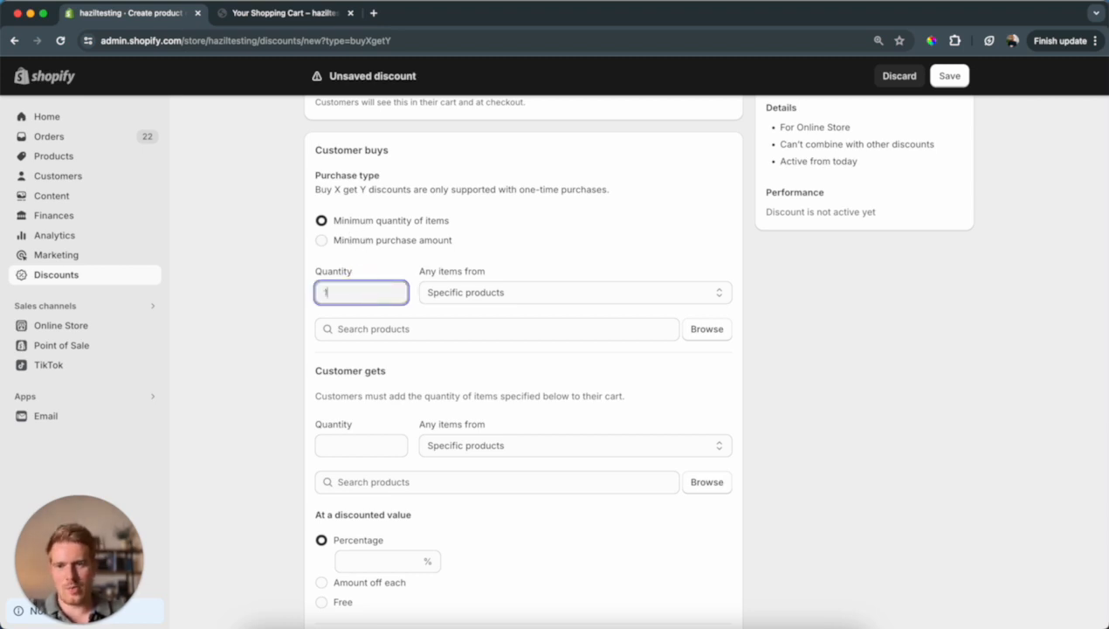
Review the product picker and the item source options for what the customer buys
click(369, 445)
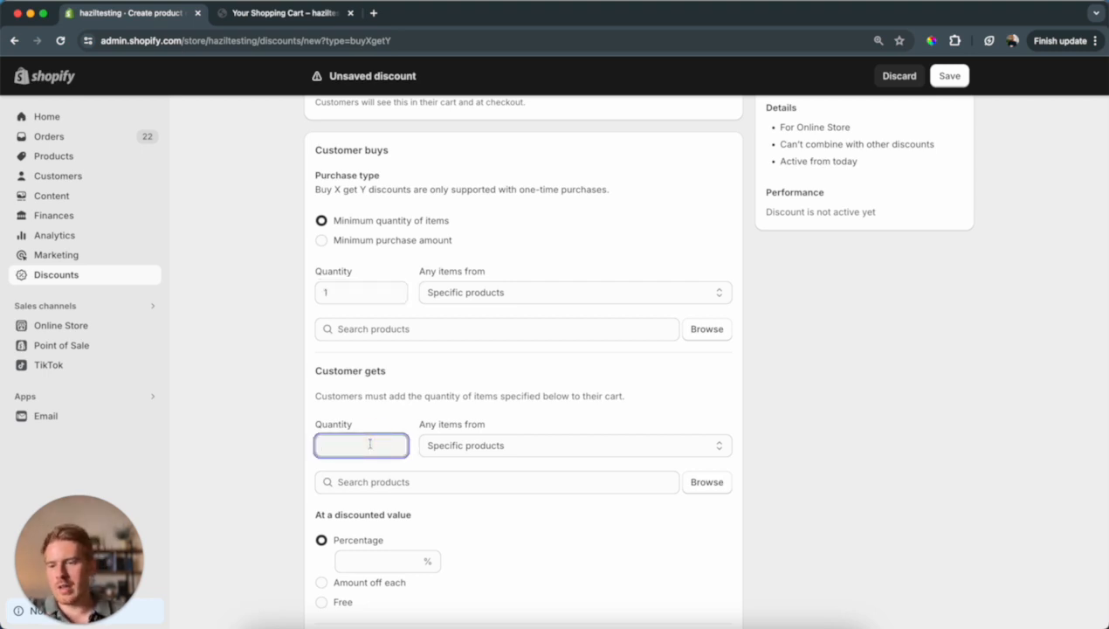
scroll(371, 445, down, 1)
scroll(371, 445, up, 2)
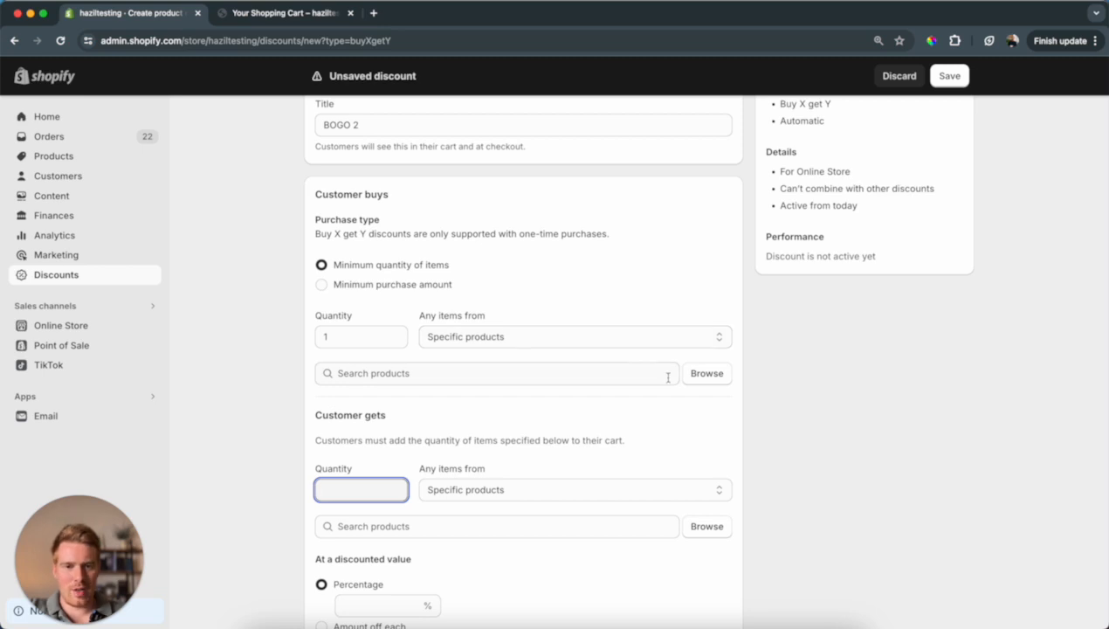
click(717, 382)
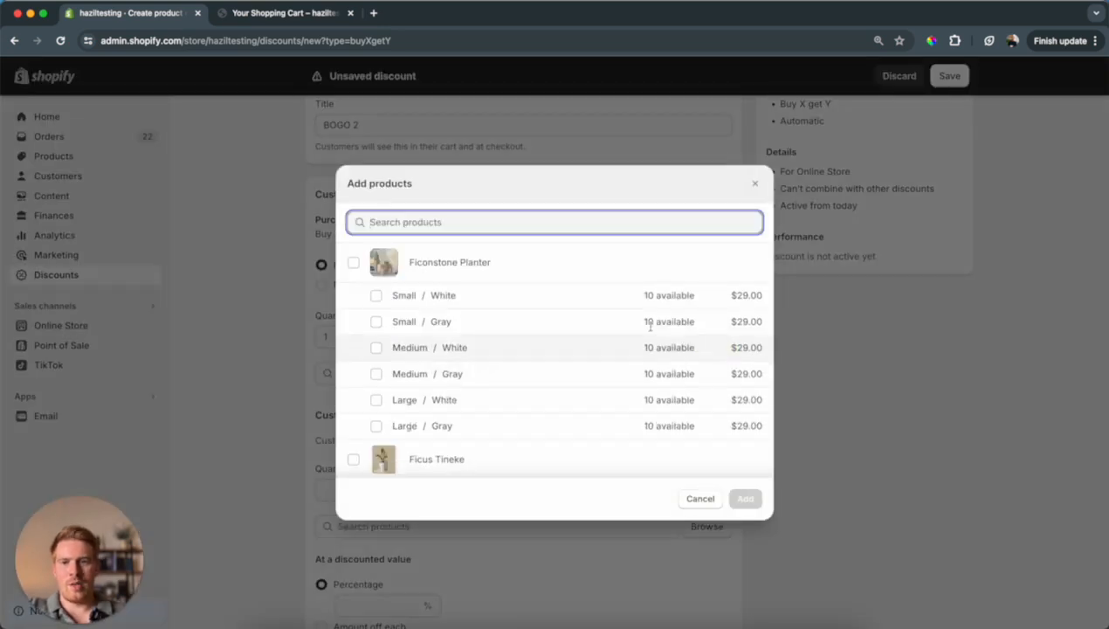
click(848, 342)
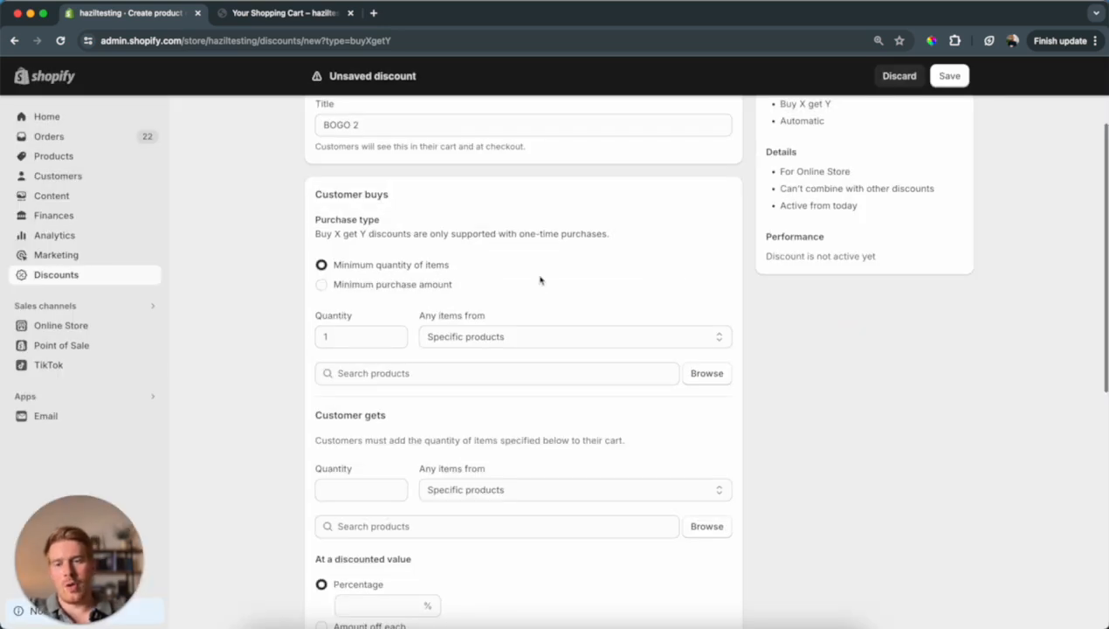
click(590, 339)
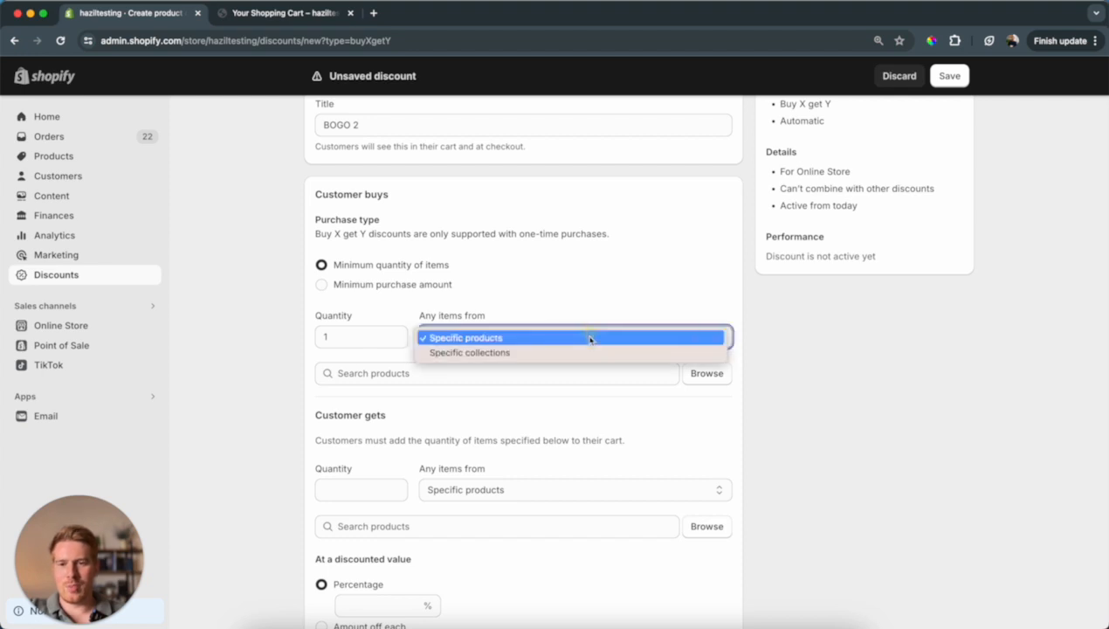
click(595, 291)
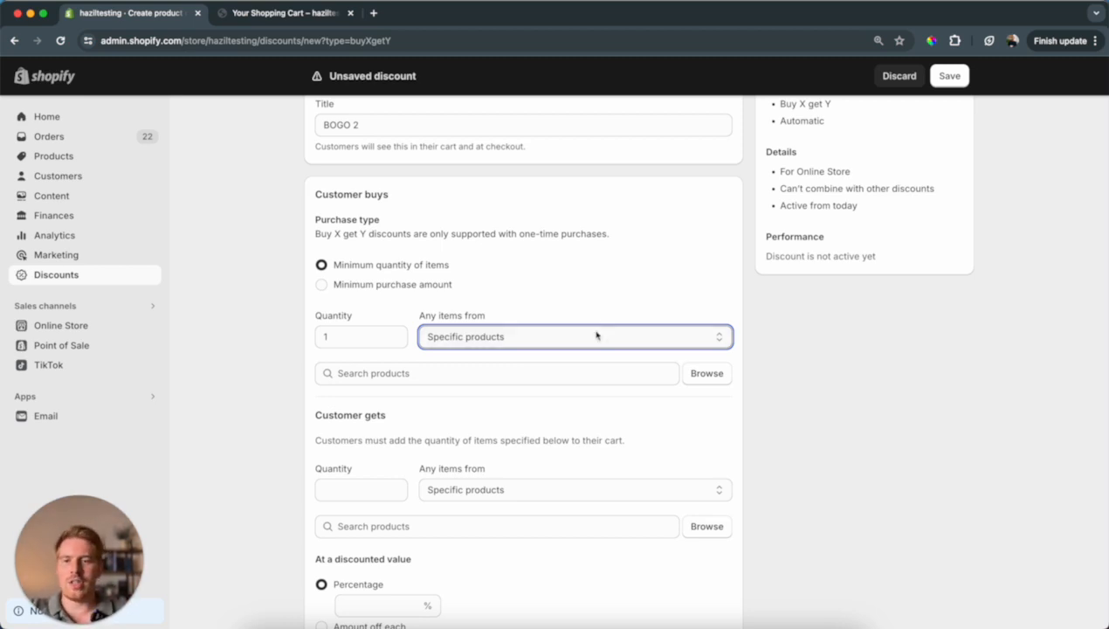
Use Specific products as the qualifying purchase and add Ficus Tineke with all its variants
click(595, 333)
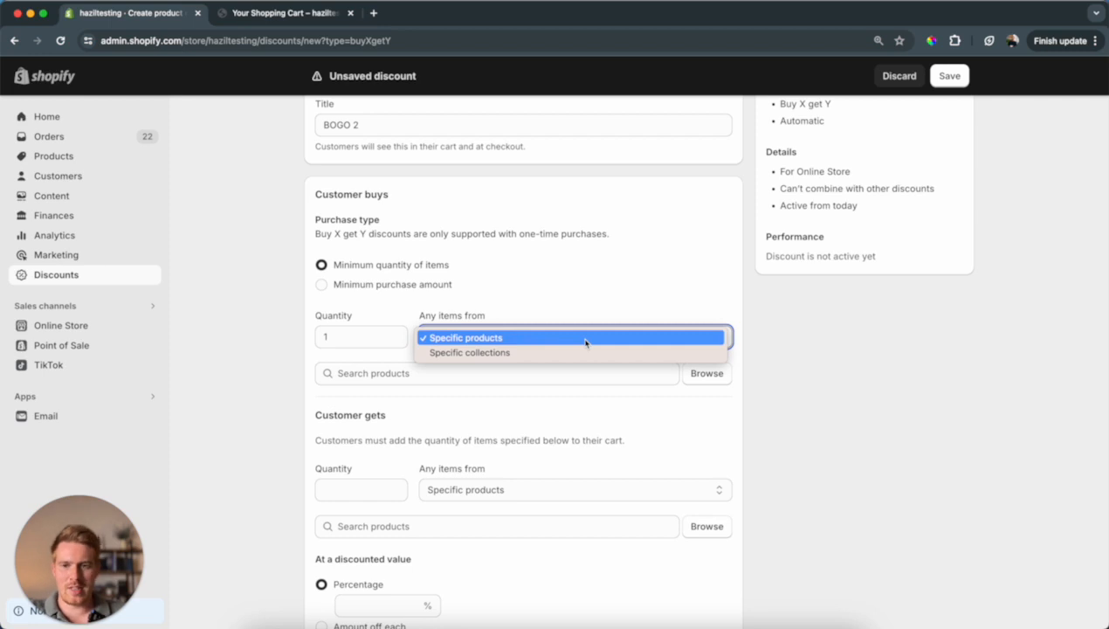
click(584, 341)
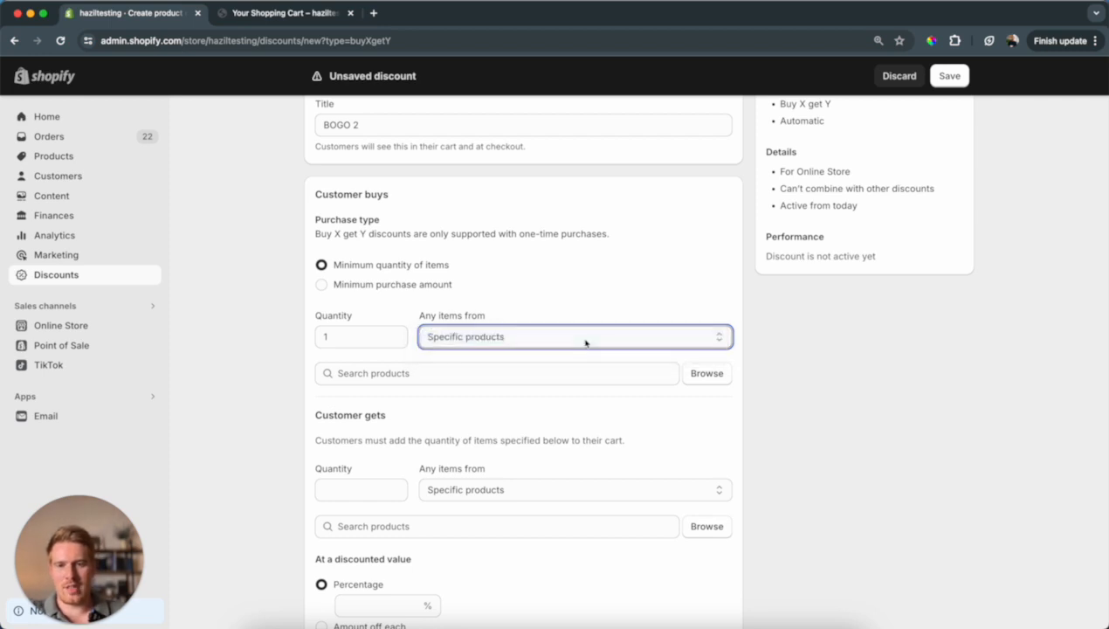
click(706, 374)
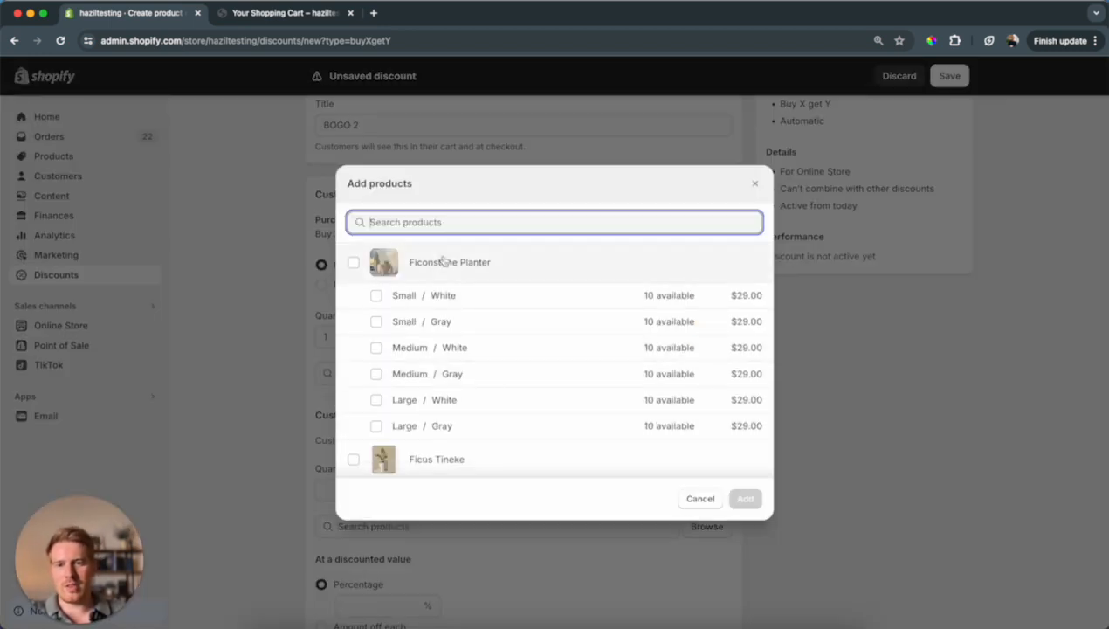
scroll(441, 395, down, 3)
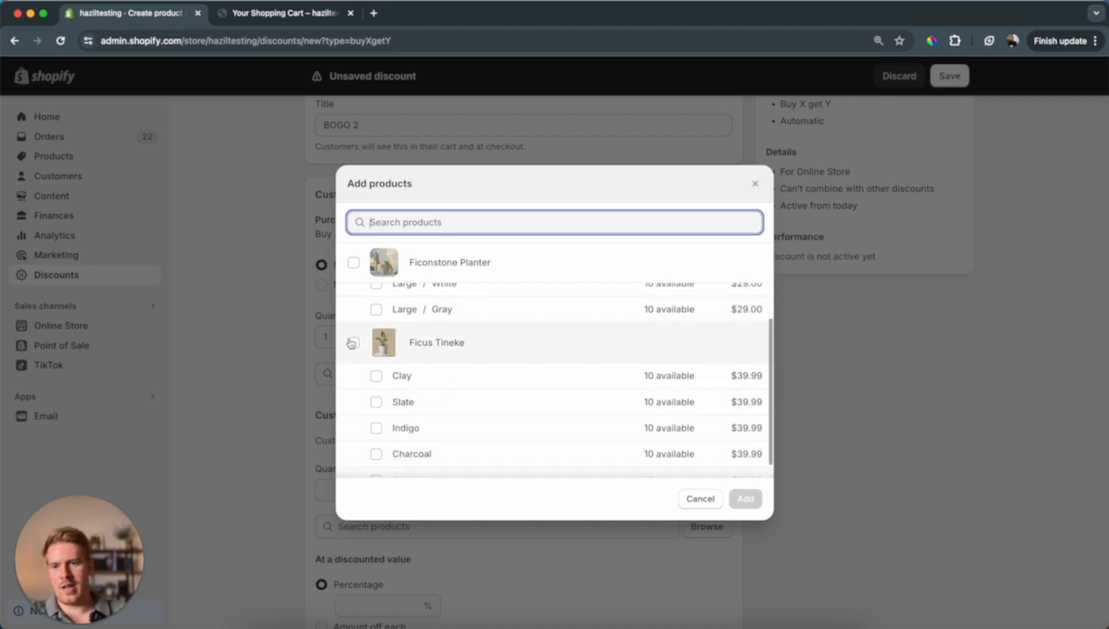
scroll(433, 386, down, 1)
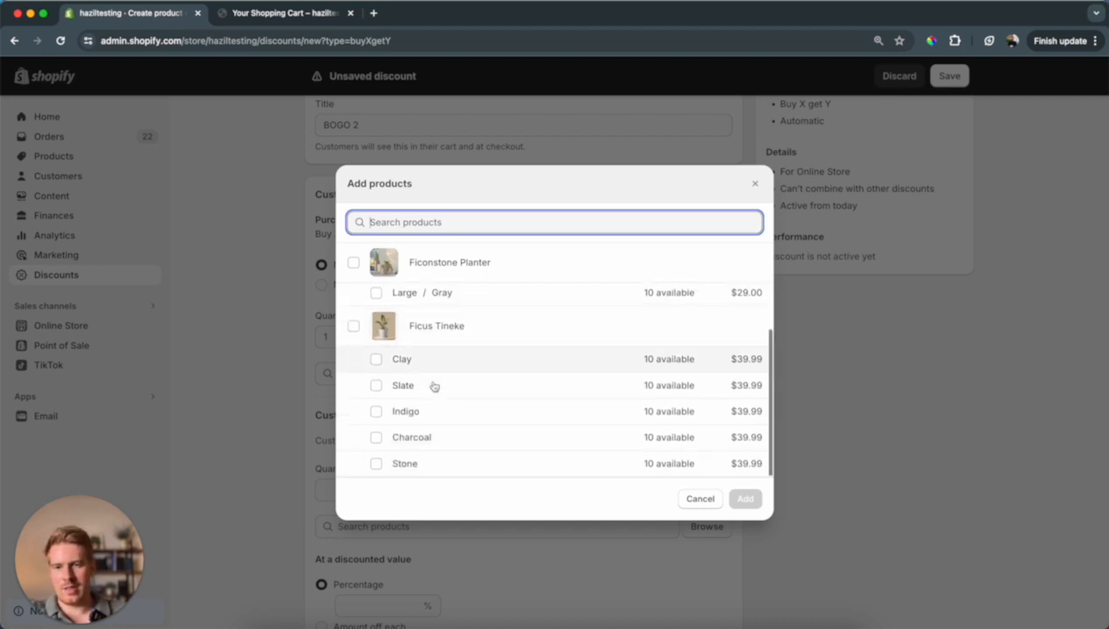
click(354, 326)
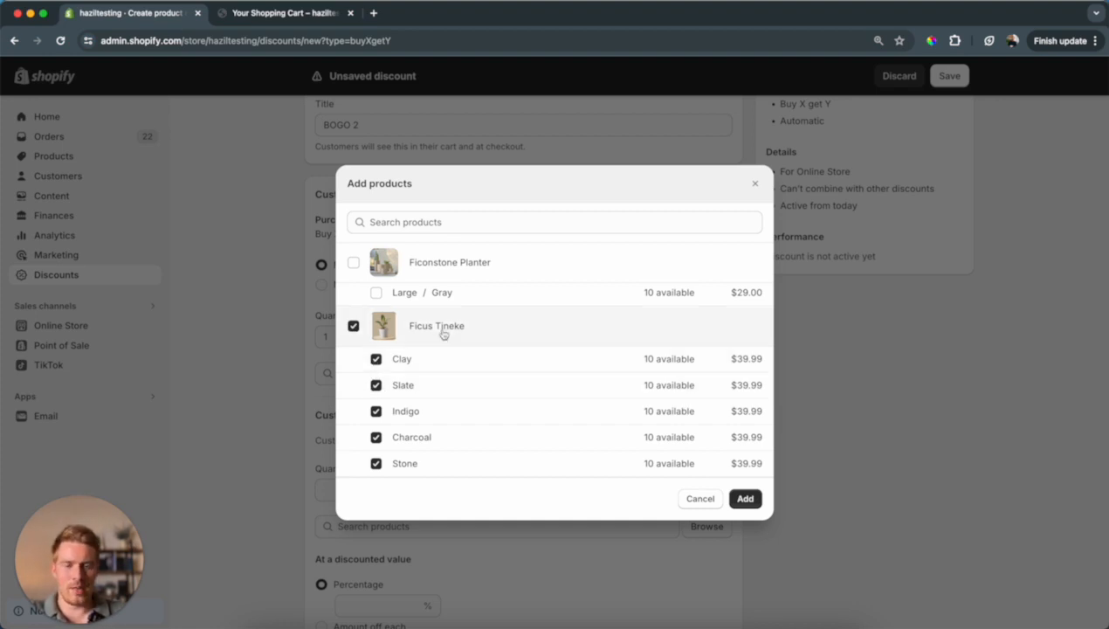
scroll(441, 330, up, 1)
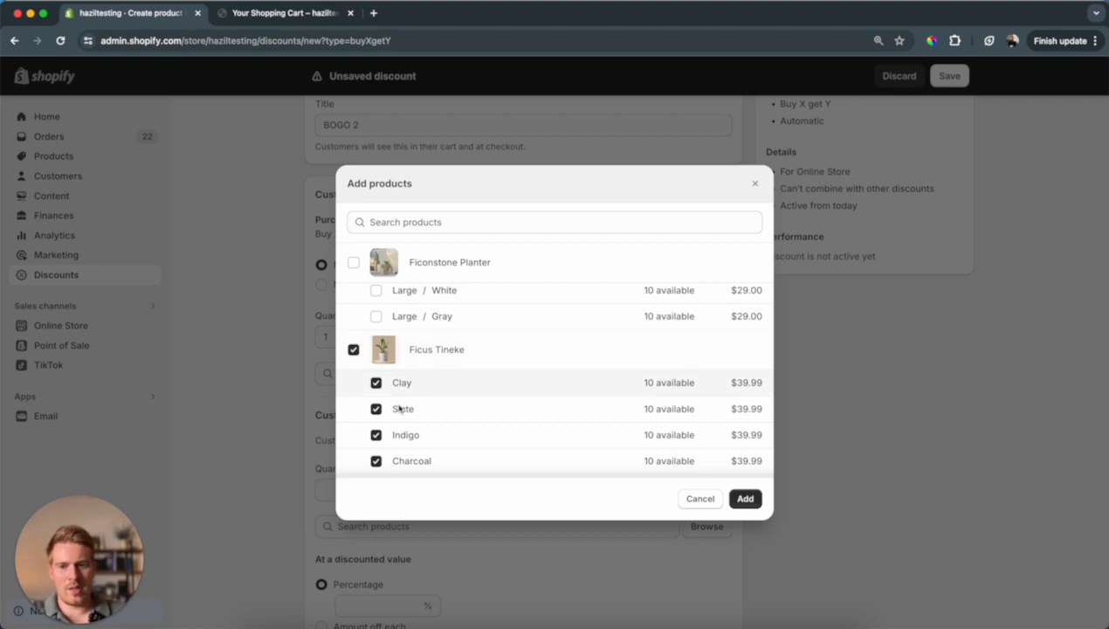
click(744, 498)
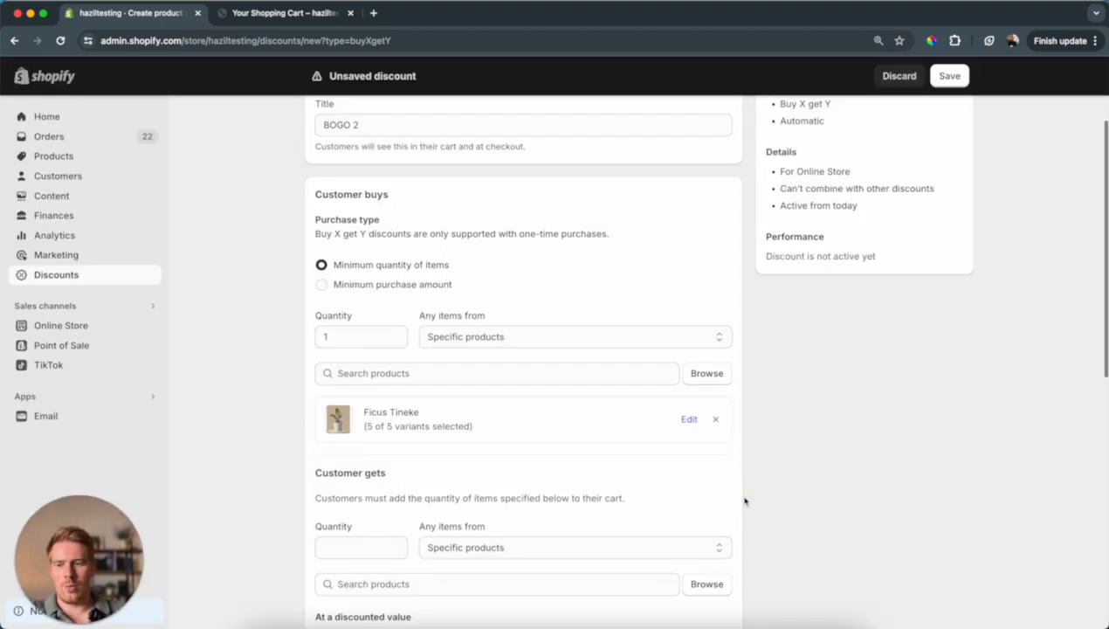
Set the quantity the customer gets to 1 and add Ficus Tineke with all its variants as the reward product
scroll(584, 433, down, 3)
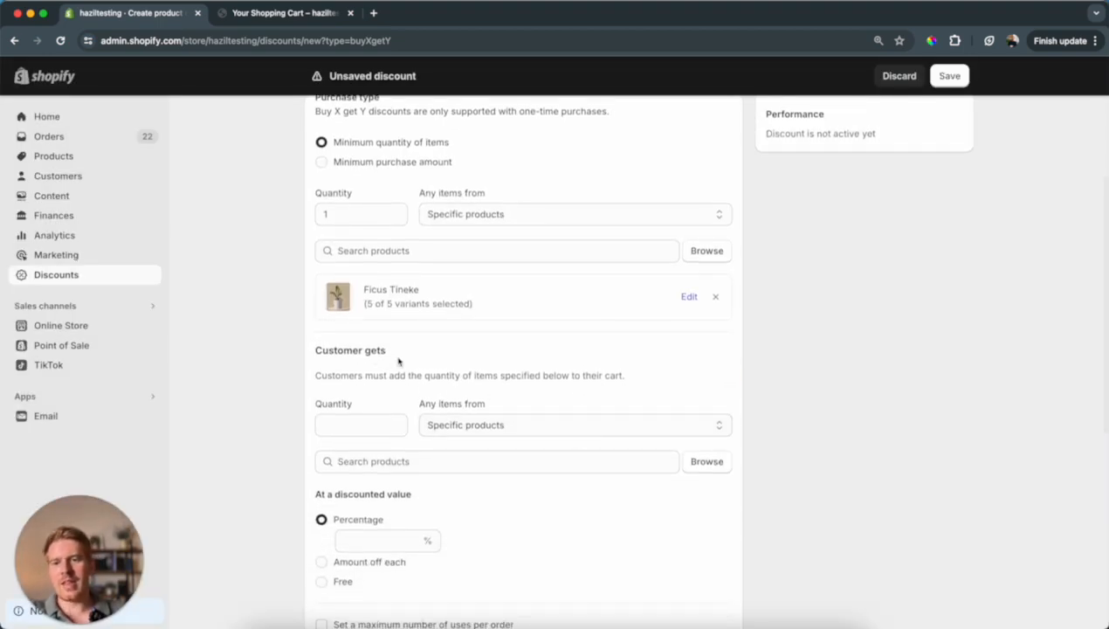
click(355, 427)
text(1)
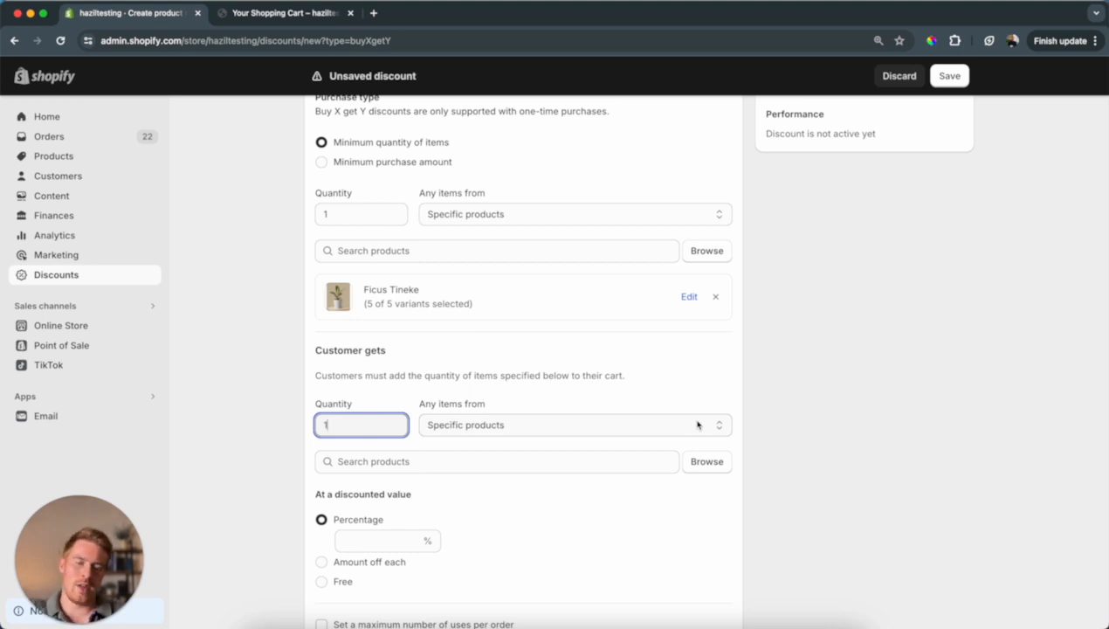
click(708, 461)
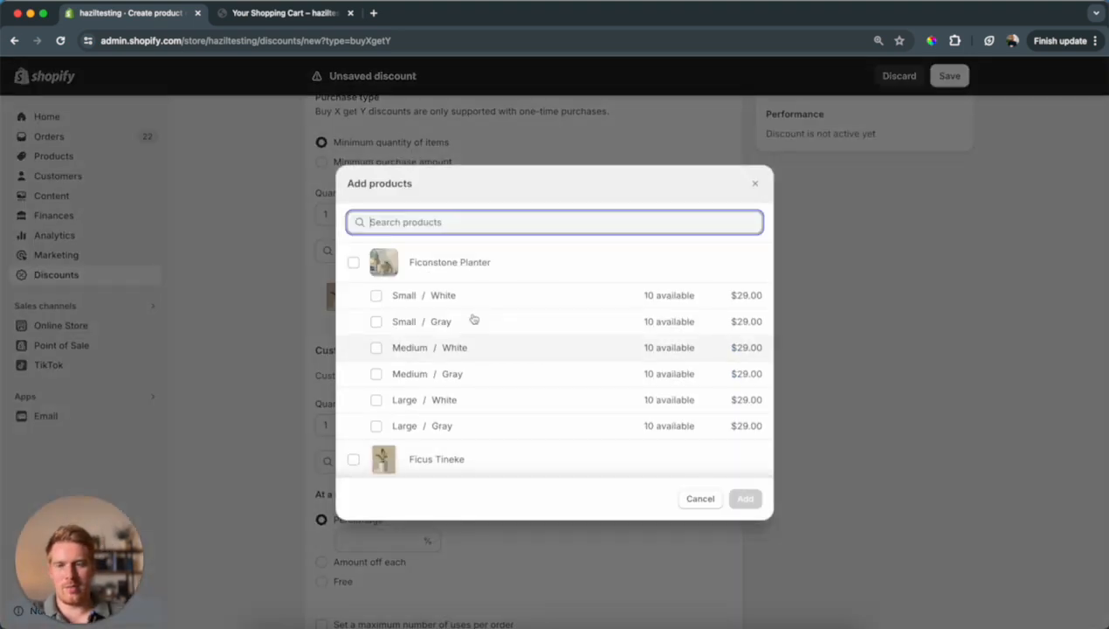
click(354, 459)
scroll(561, 416, down, 3)
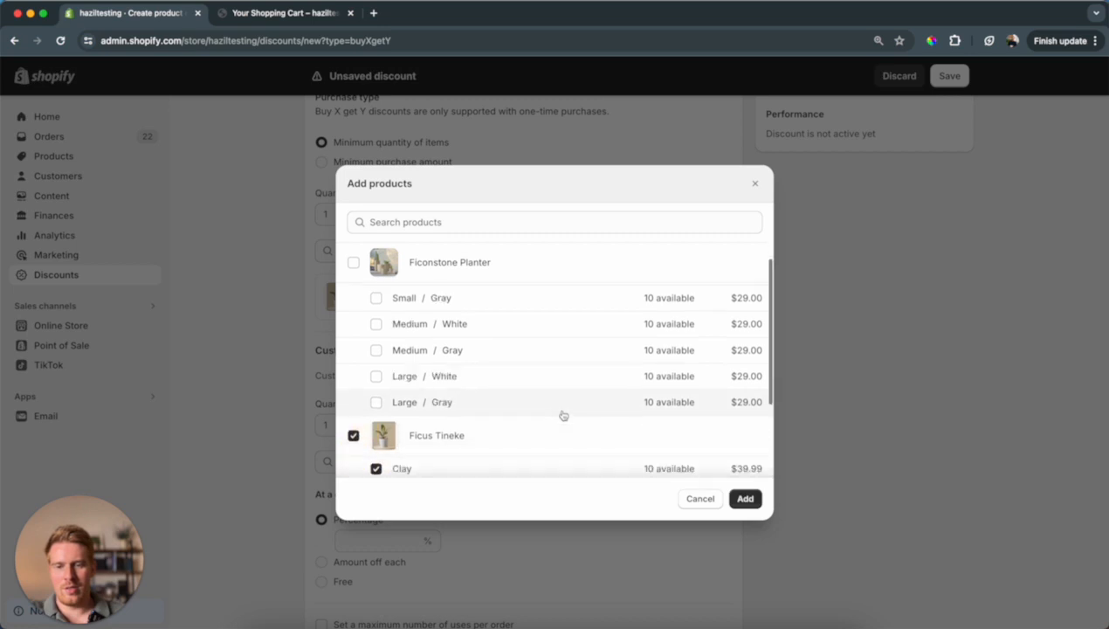
click(751, 498)
Set the discounted value of the reward item to Free
scroll(523, 540, down, 5)
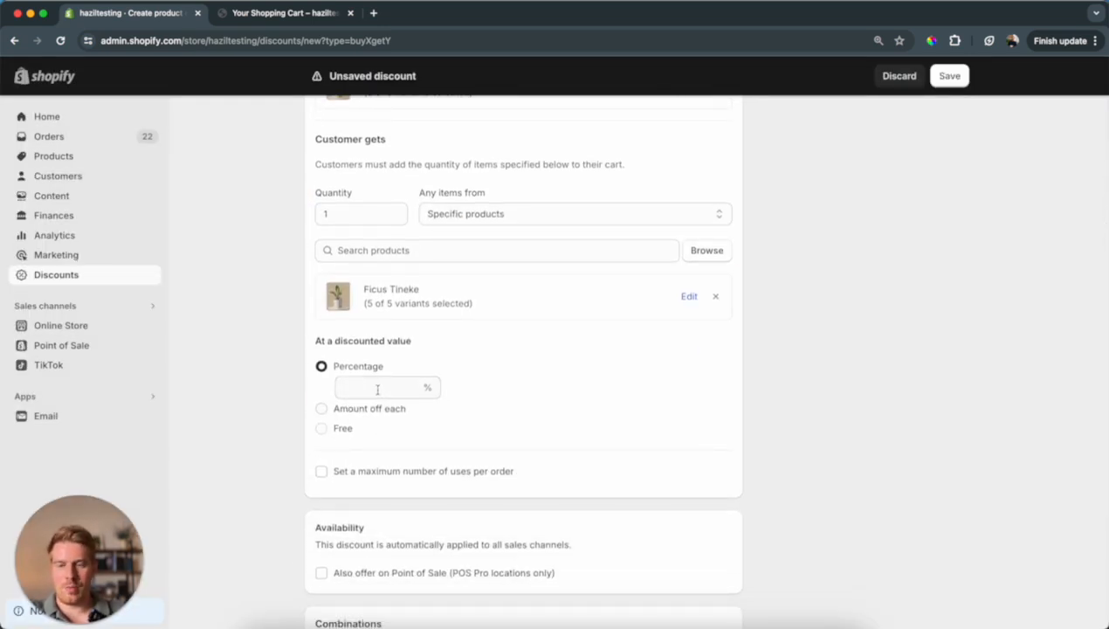
click(321, 408)
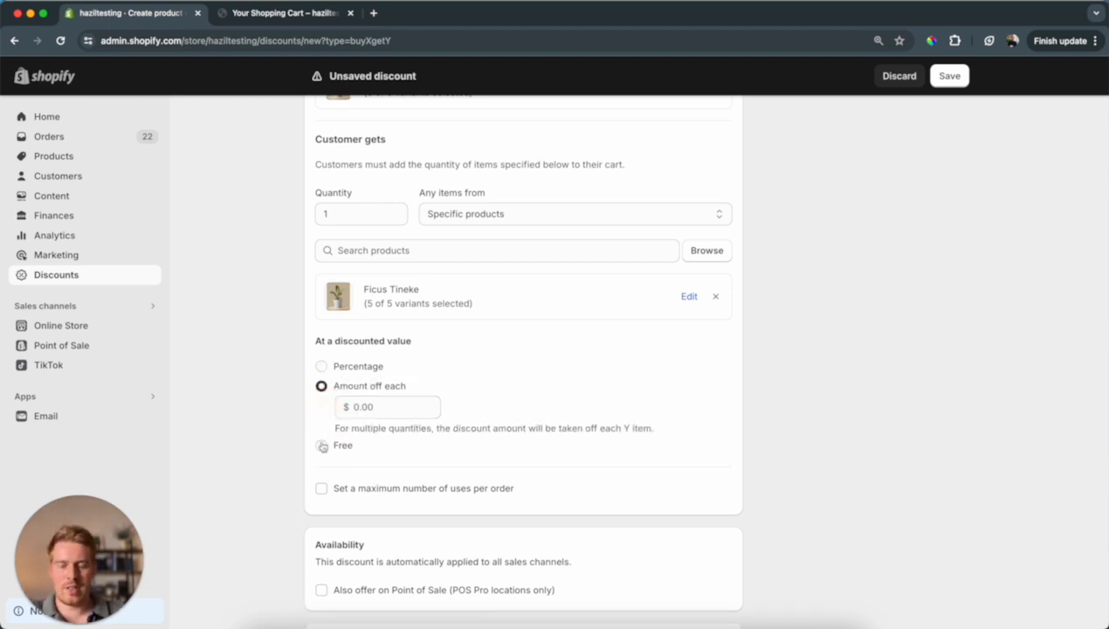
click(322, 446)
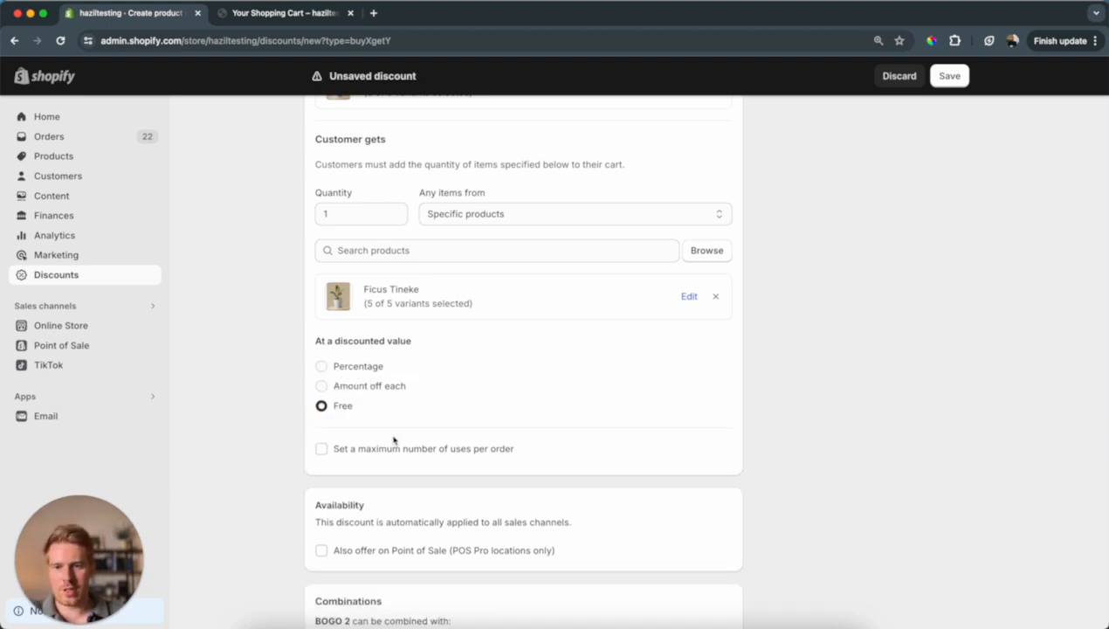
Limit the discount to a maximum of 1 use per order and save the discount
scroll(394, 440, down, 4)
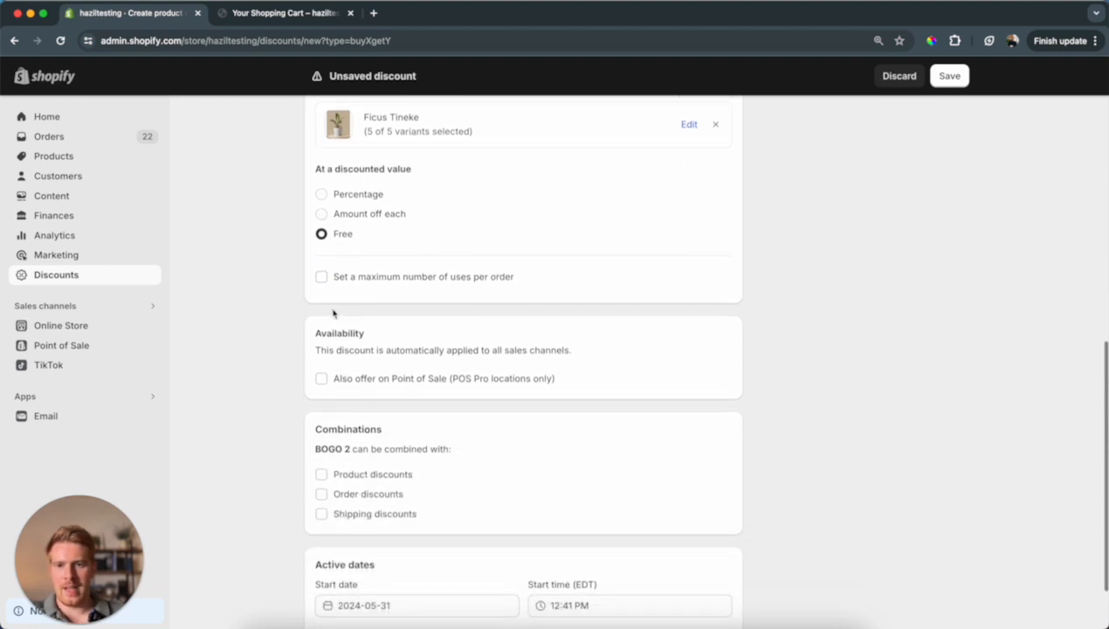
click(322, 277)
click(359, 307)
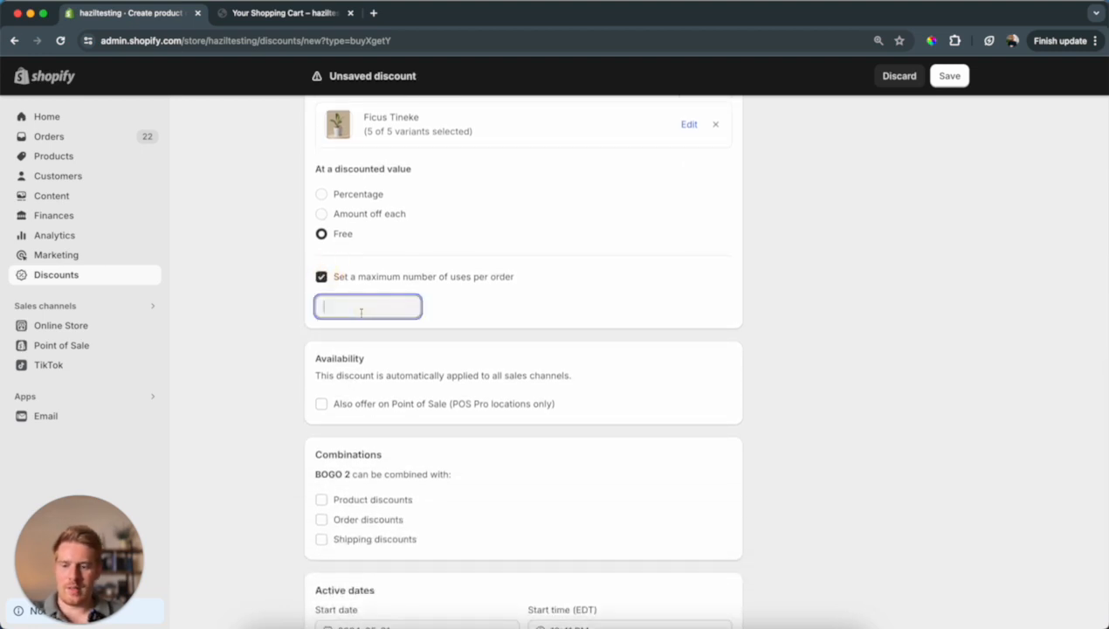
text(1)
click(774, 322)
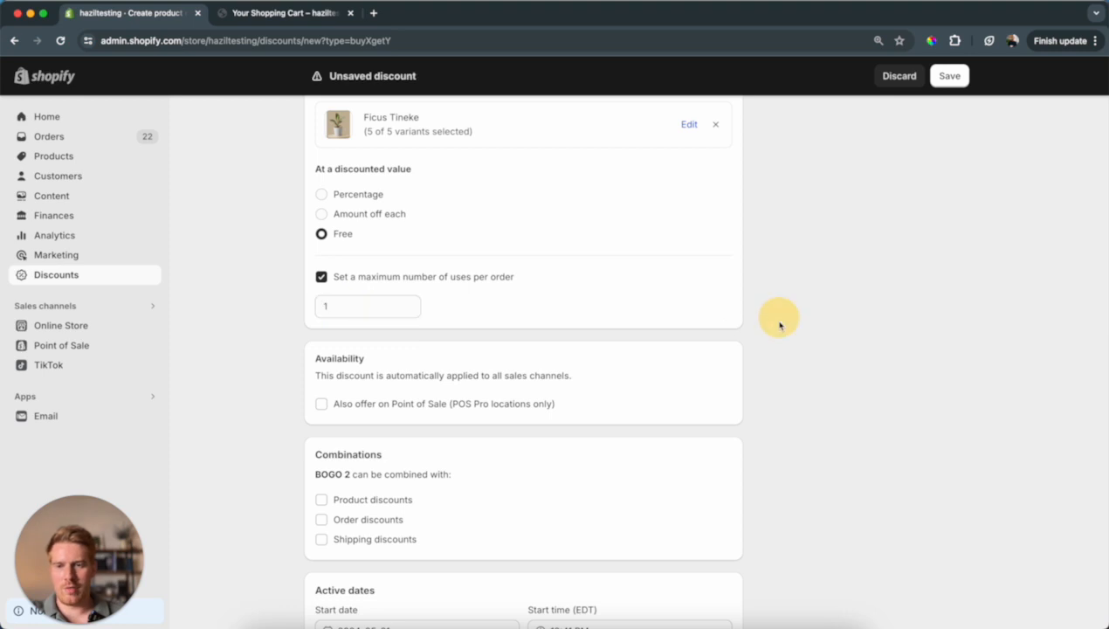
scroll(603, 441, down, 1)
scroll(602, 442, down, 2)
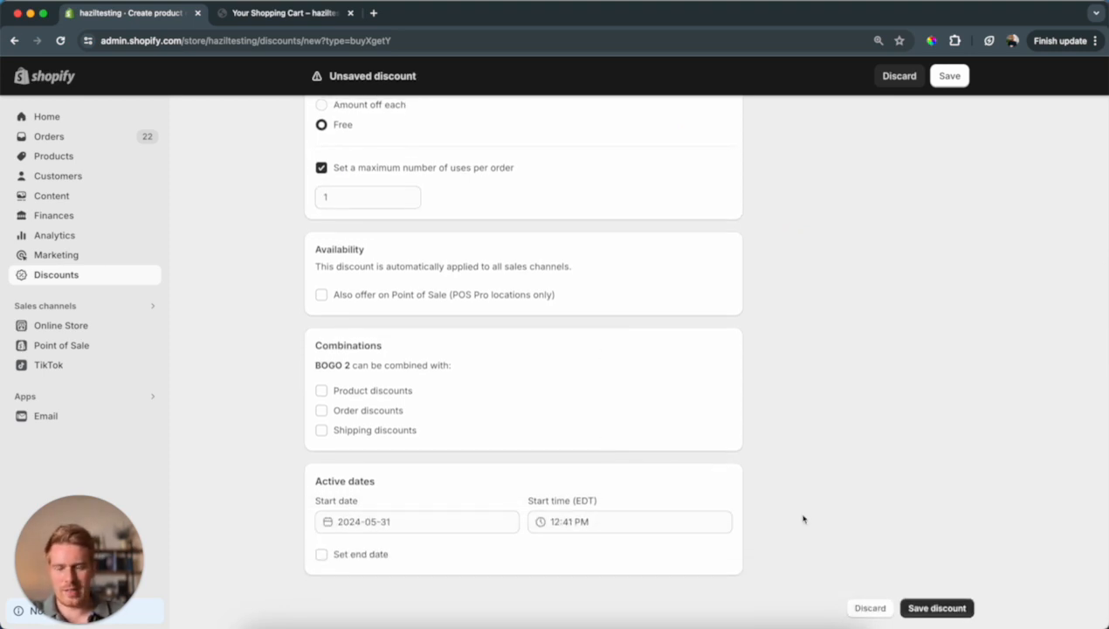
click(921, 609)
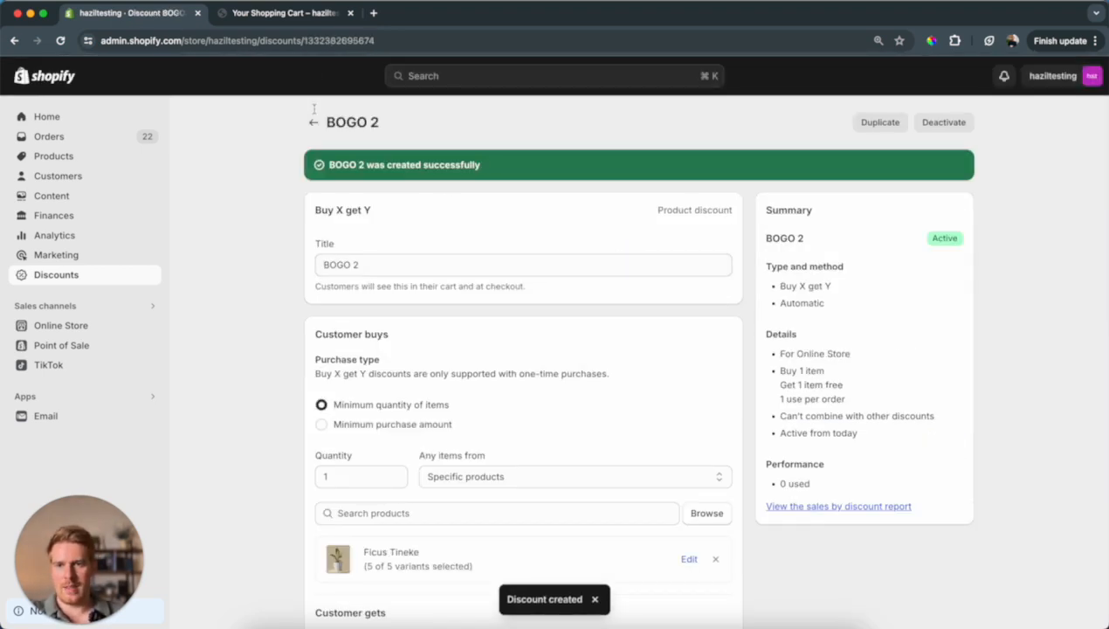
Deactivate the older BOGO discount and return to the discounts list
click(313, 123)
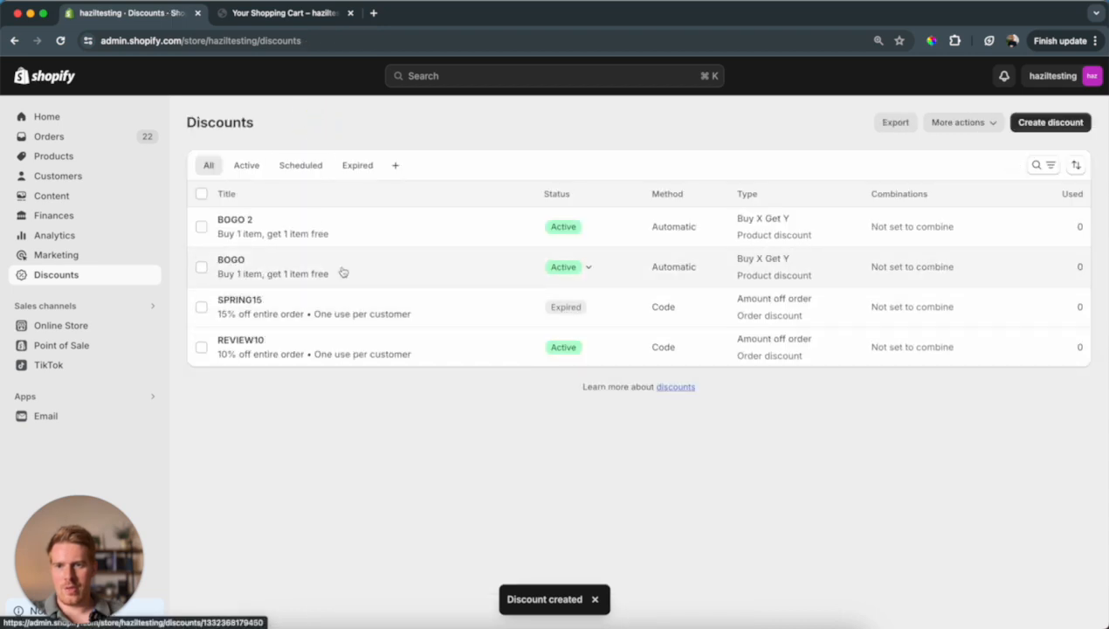
click(342, 274)
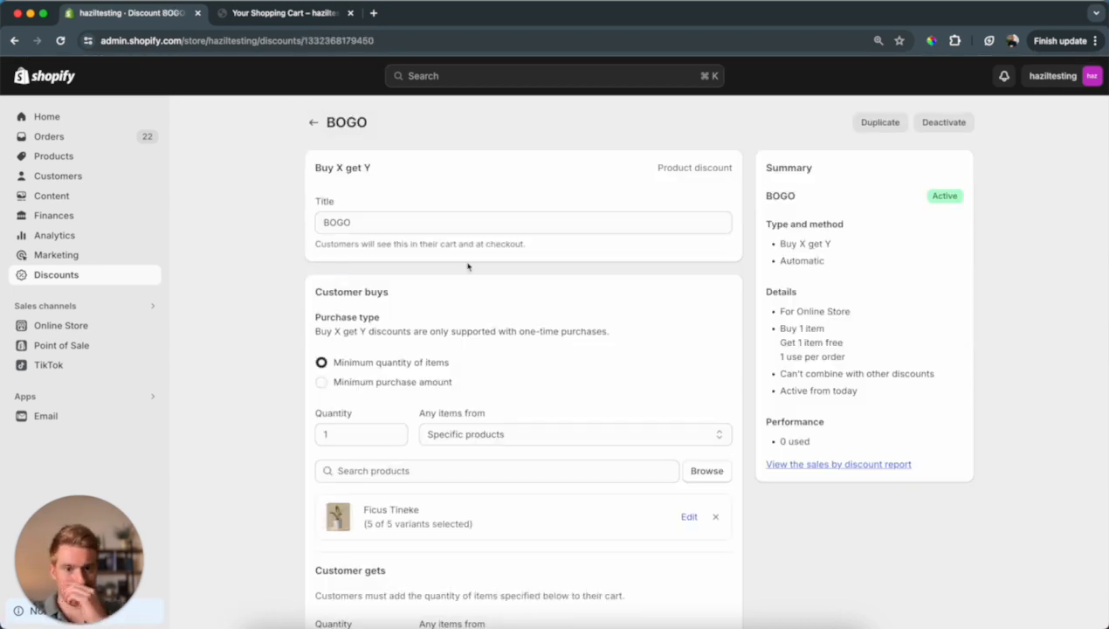
click(944, 122)
click(723, 379)
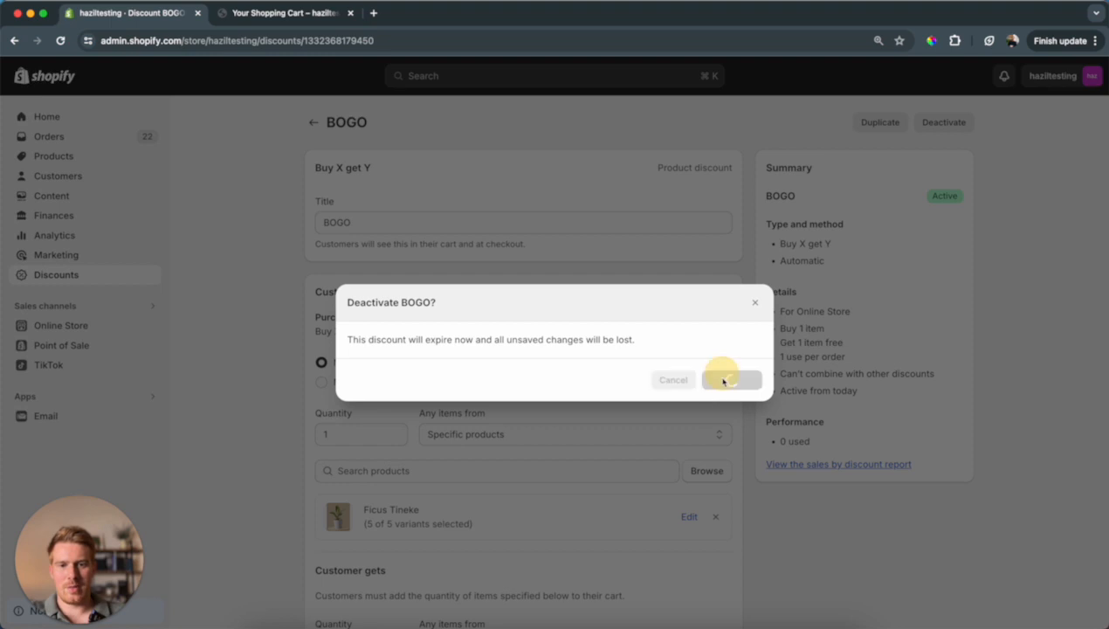
click(315, 123)
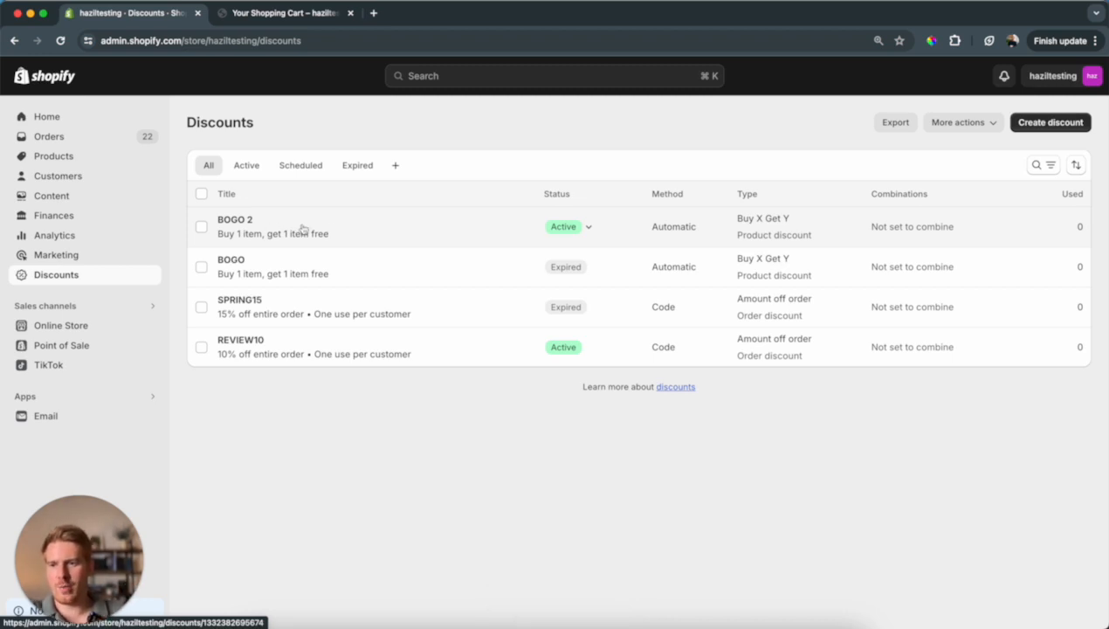
Open the BOGO theme from the online store's theme library in the theme editor
click(121, 333)
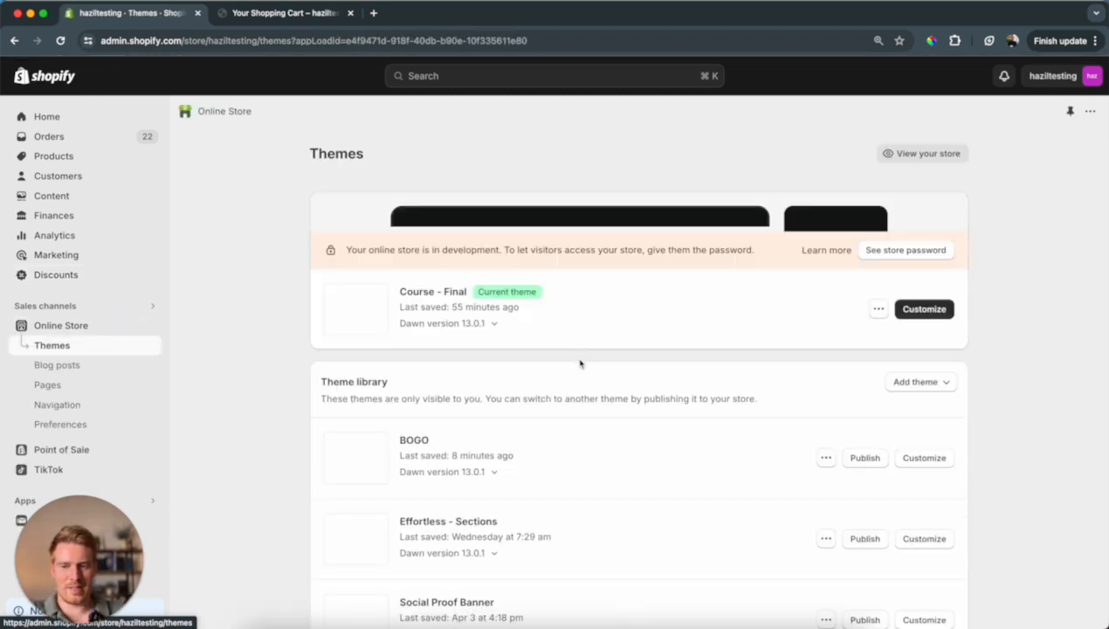
scroll(572, 349, down, 2)
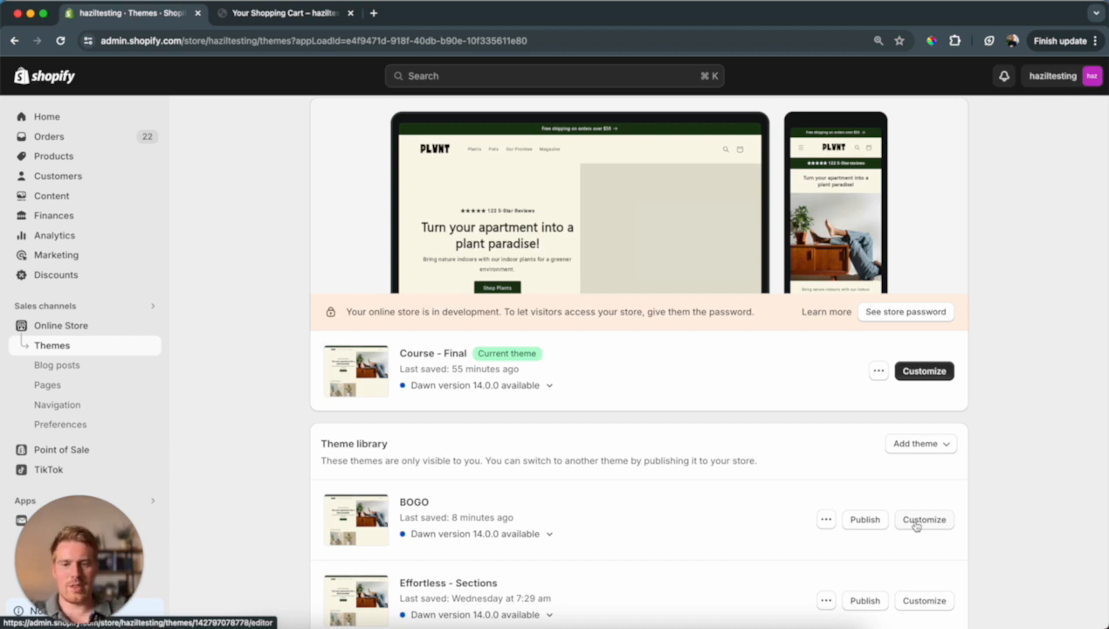
click(923, 520)
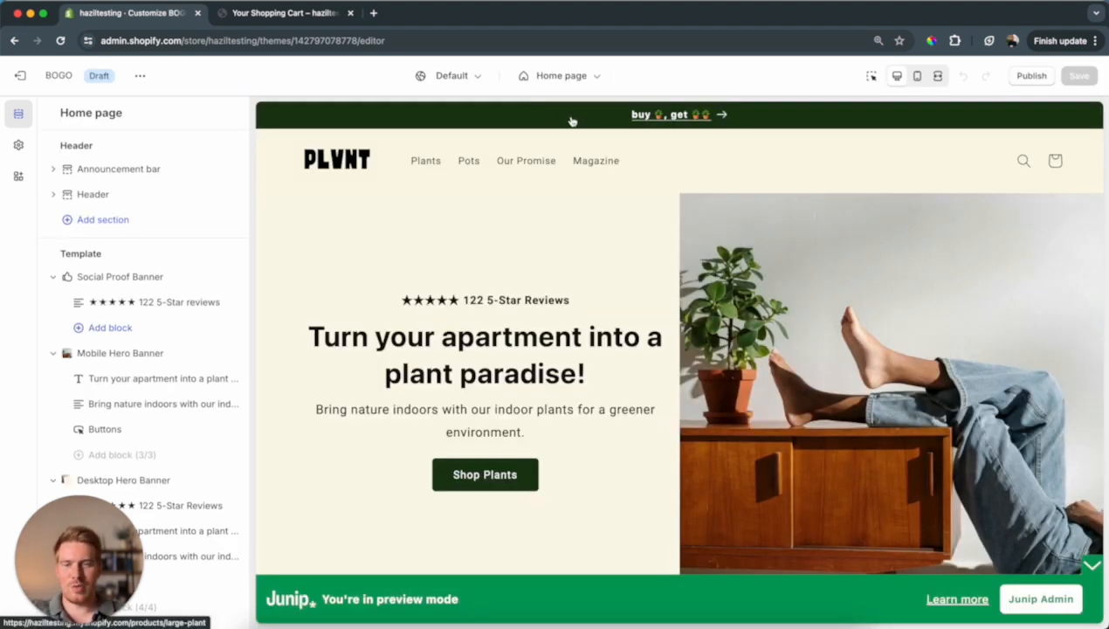
Review the home page's Announcement bar settings and open its announcement block for editing
click(871, 76)
click(511, 117)
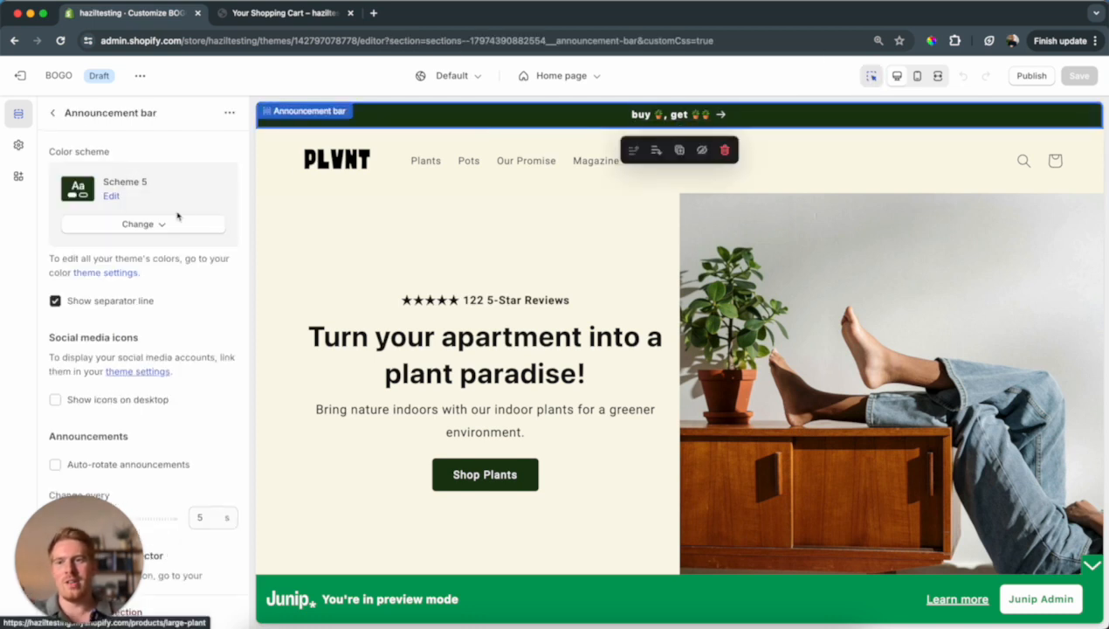
scroll(177, 216, down, 8)
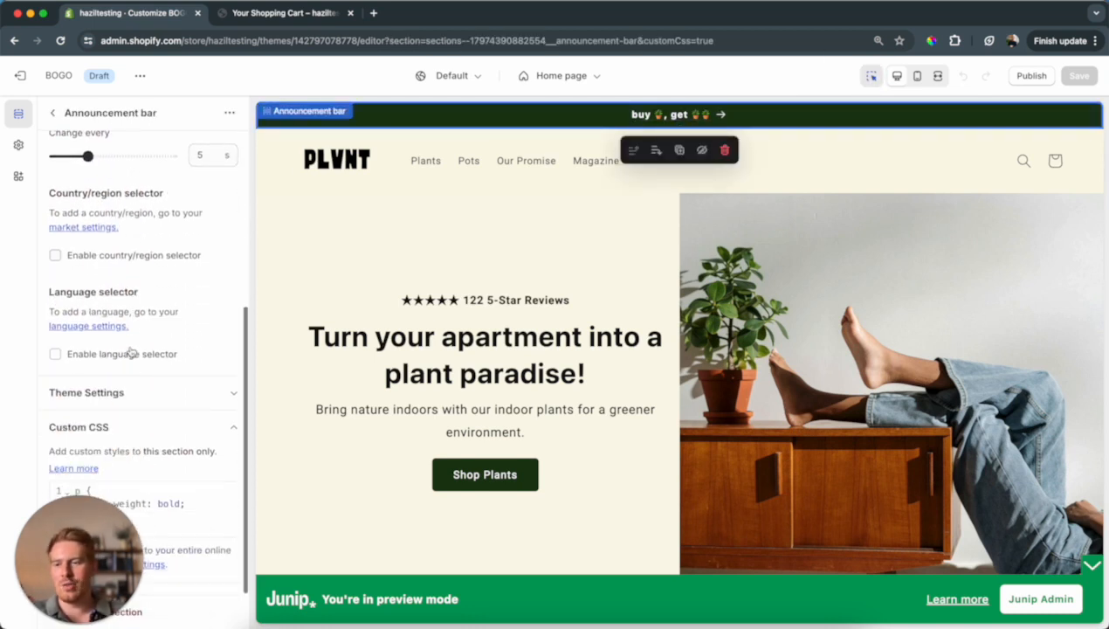
scroll(131, 352, up, 5)
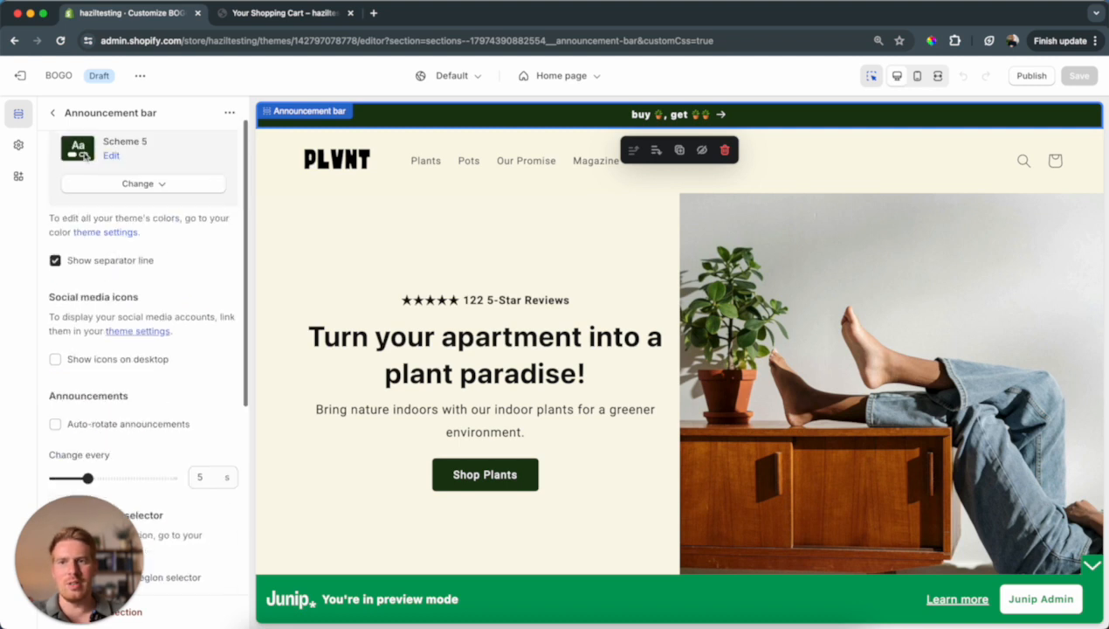
click(55, 113)
click(98, 194)
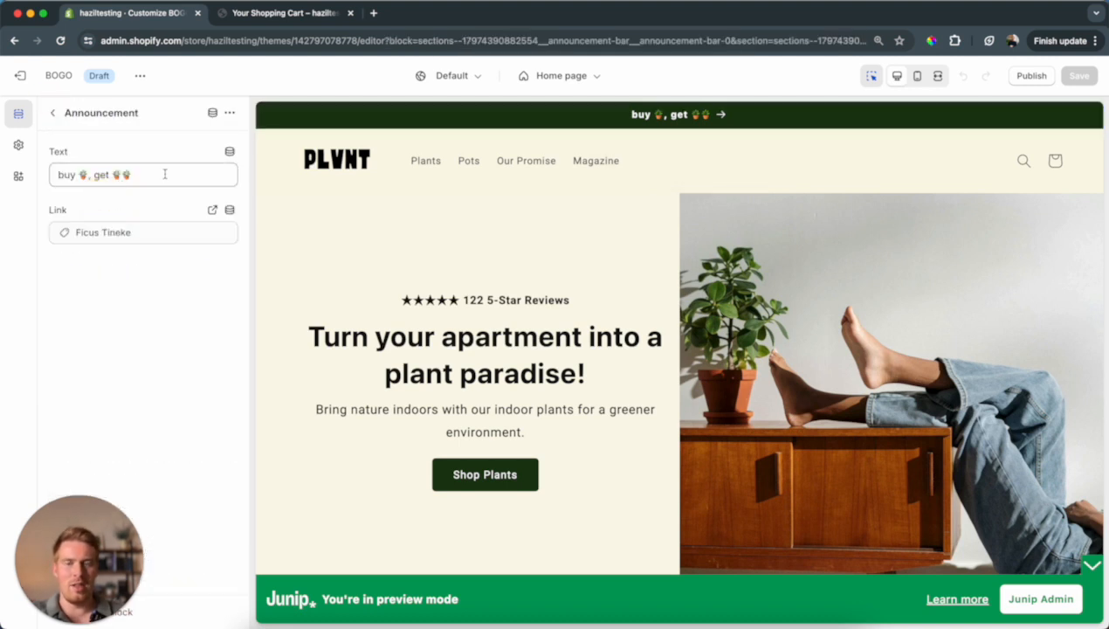
Replace the announcement text with "Buy a plant, get a plant for FREE"
click(164, 174)
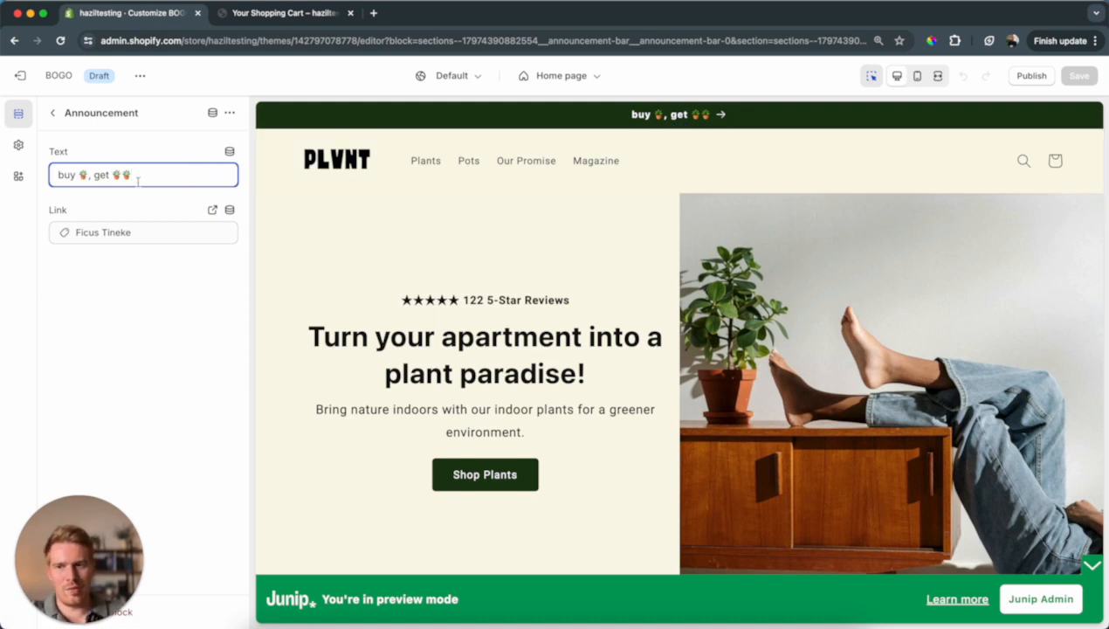
text(Buy )
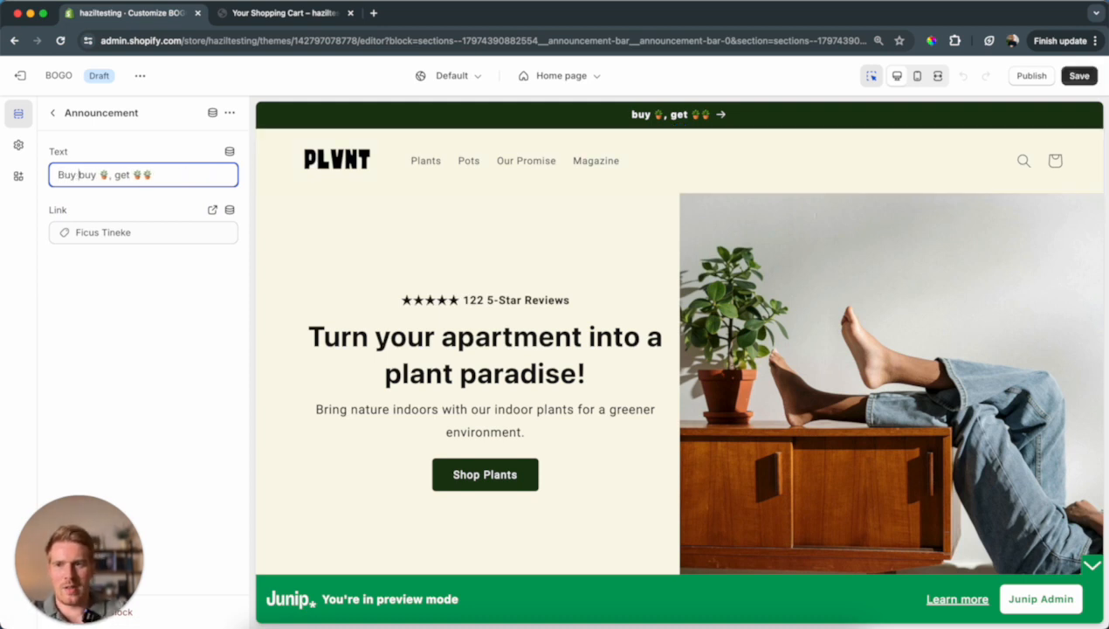
text(a plant, get a plant)
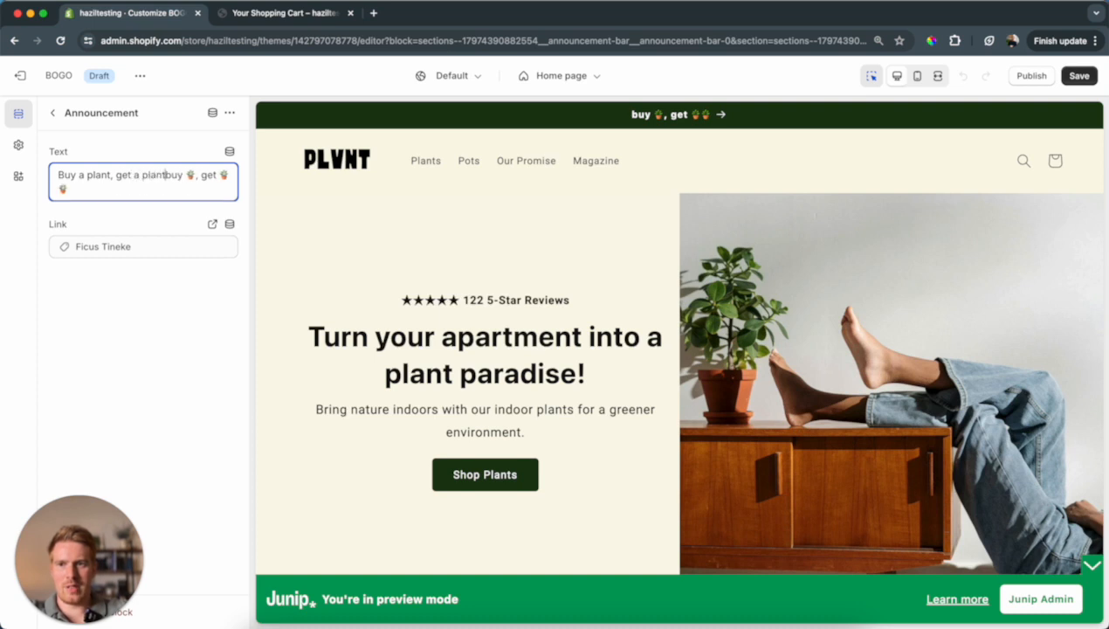
text( for FRE)
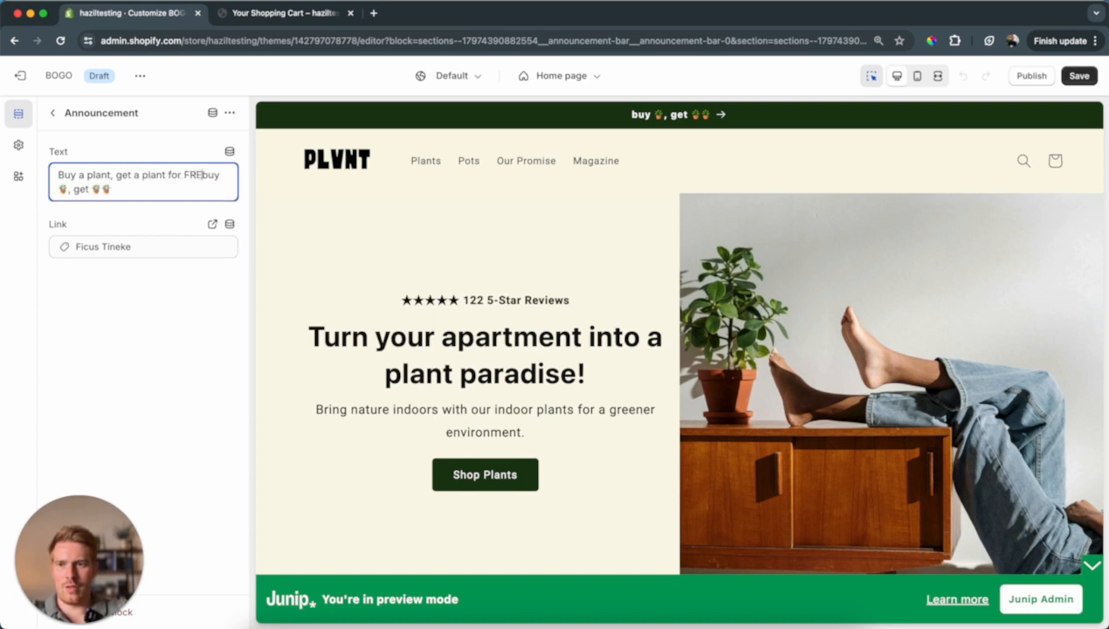
text(E)
key(shift+Down)
key(BackSpace)
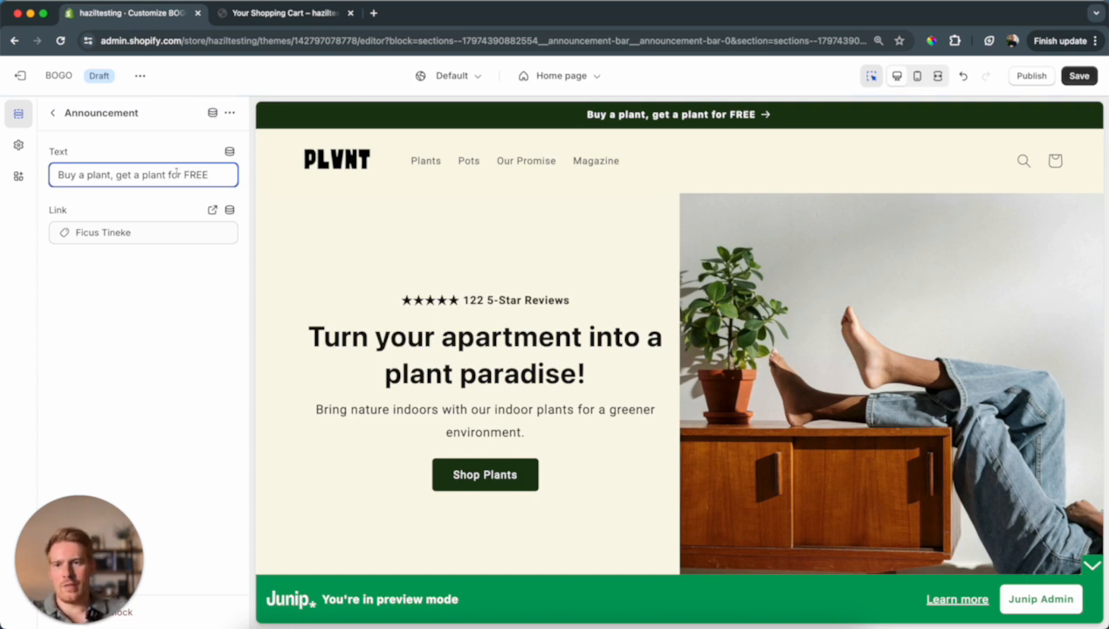
Insert the sparkles emoji ✨ at the beginning of the announcement text
double_click(222, 173)
click(224, 172)
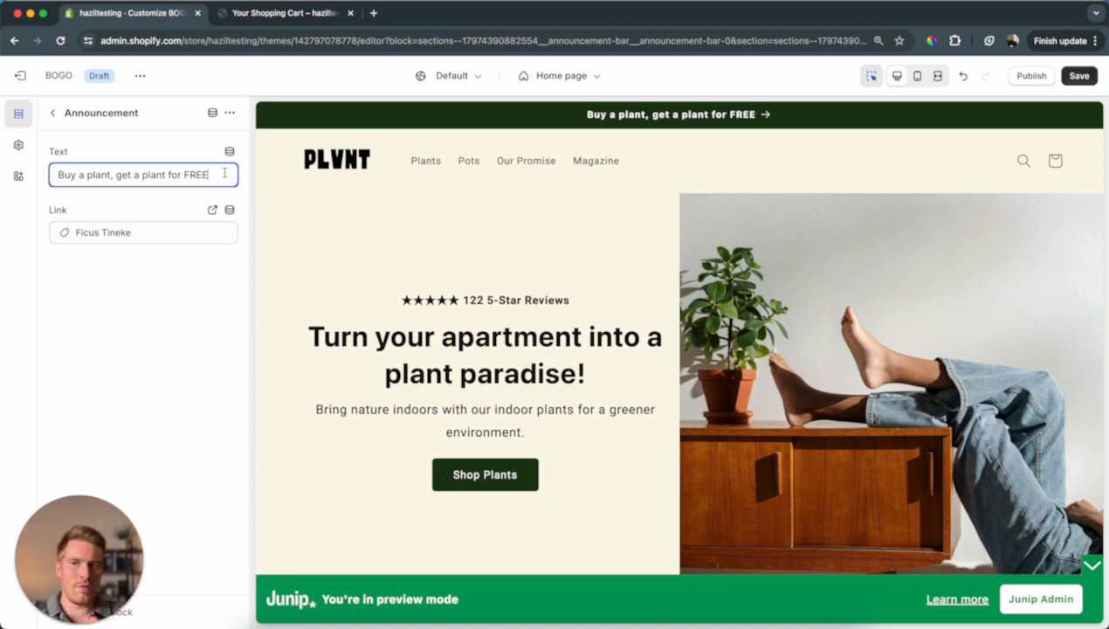
key(ctrl+super+space)
key(Right)
key(Right)
key(Right)
key(Right)
key(Right)
key(Right)
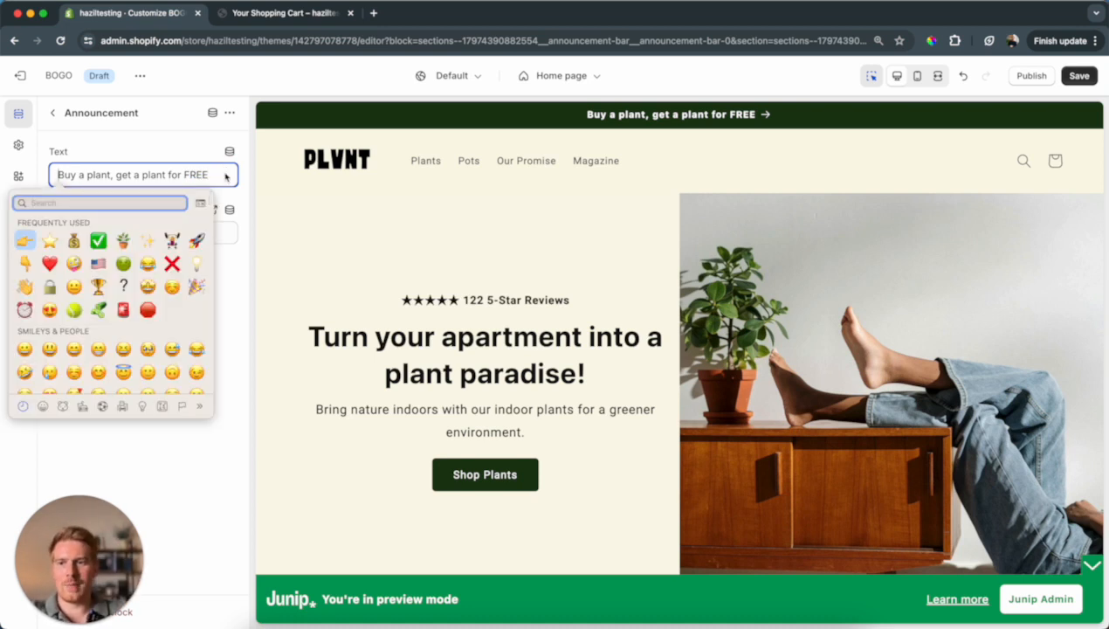
key(Return)
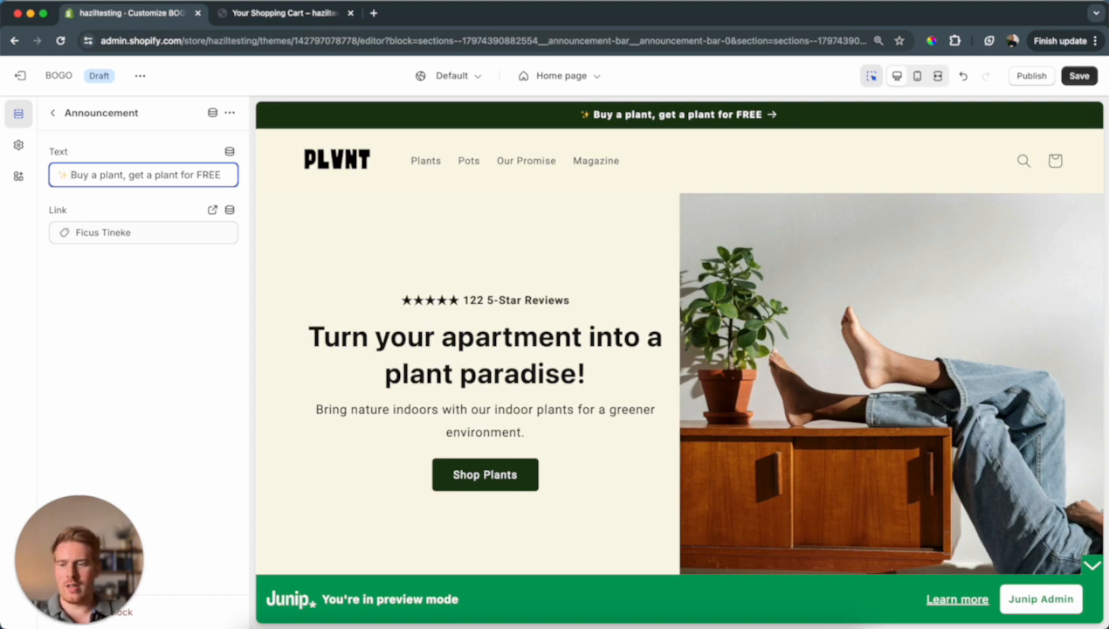
key(ctrl+super+space)
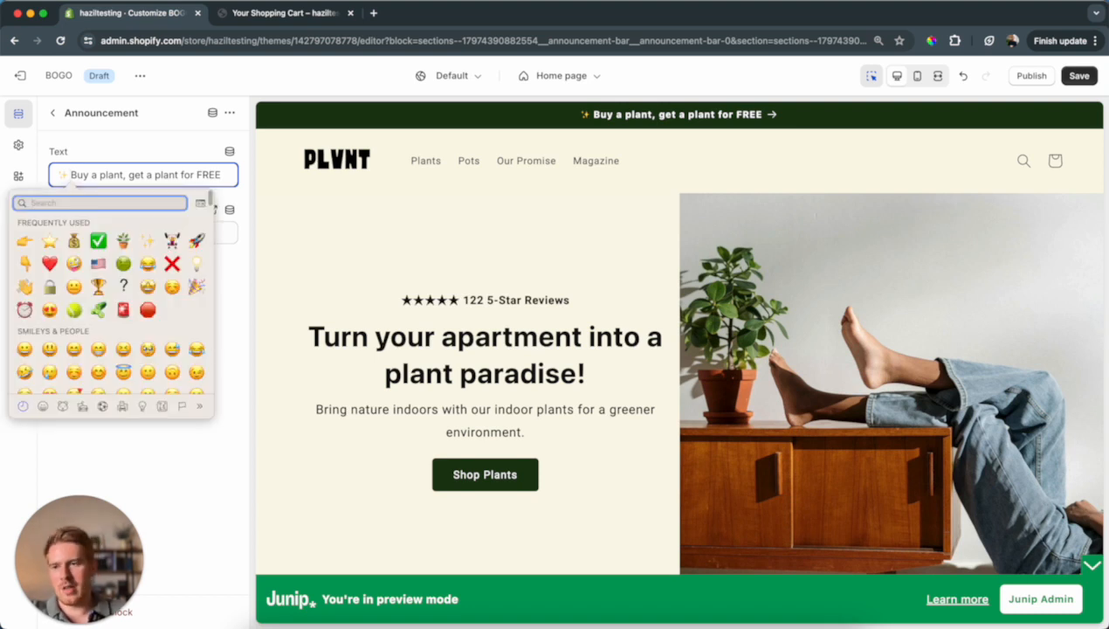
scroll(17, 254, down, 3)
scroll(208, 195, up, 3)
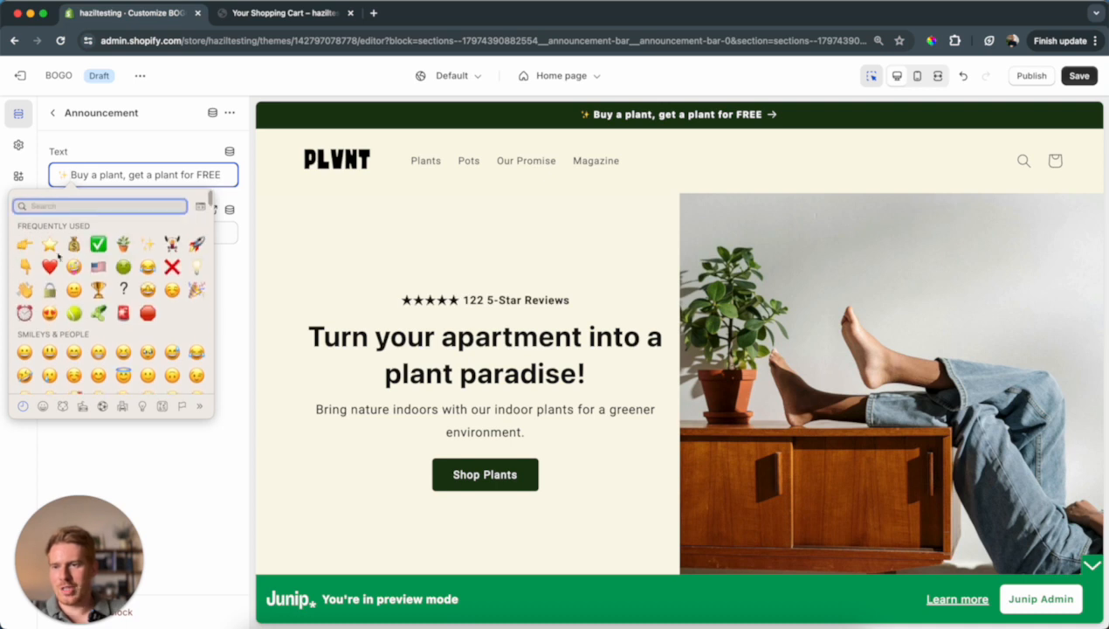
click(223, 381)
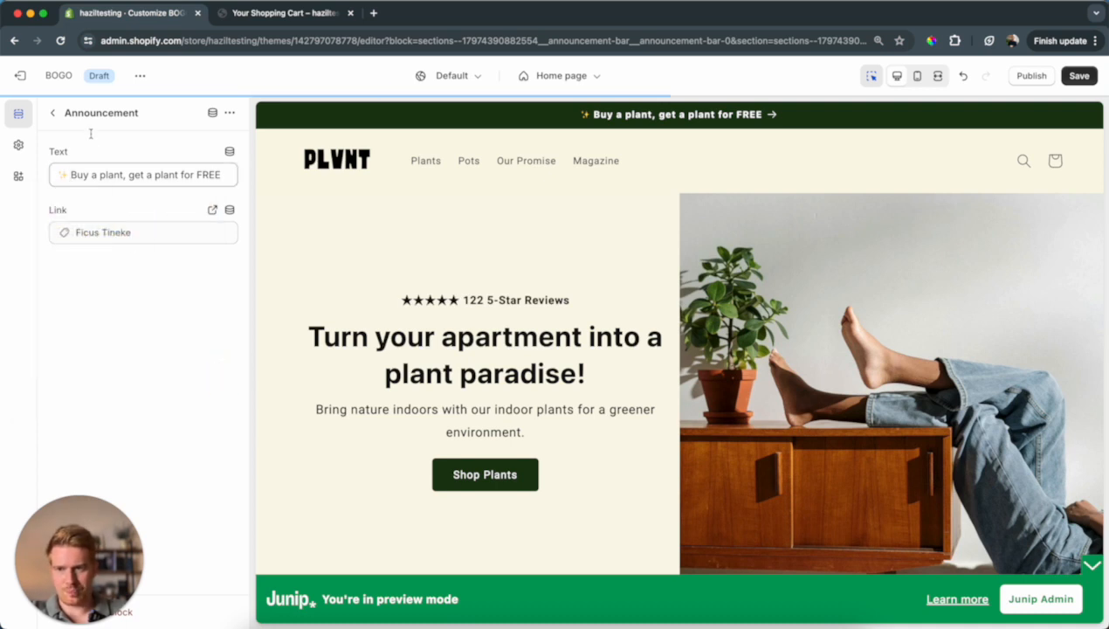
Add a sparkles emoji ✨ at the end of the announcement text and save the theme changes
click(224, 174)
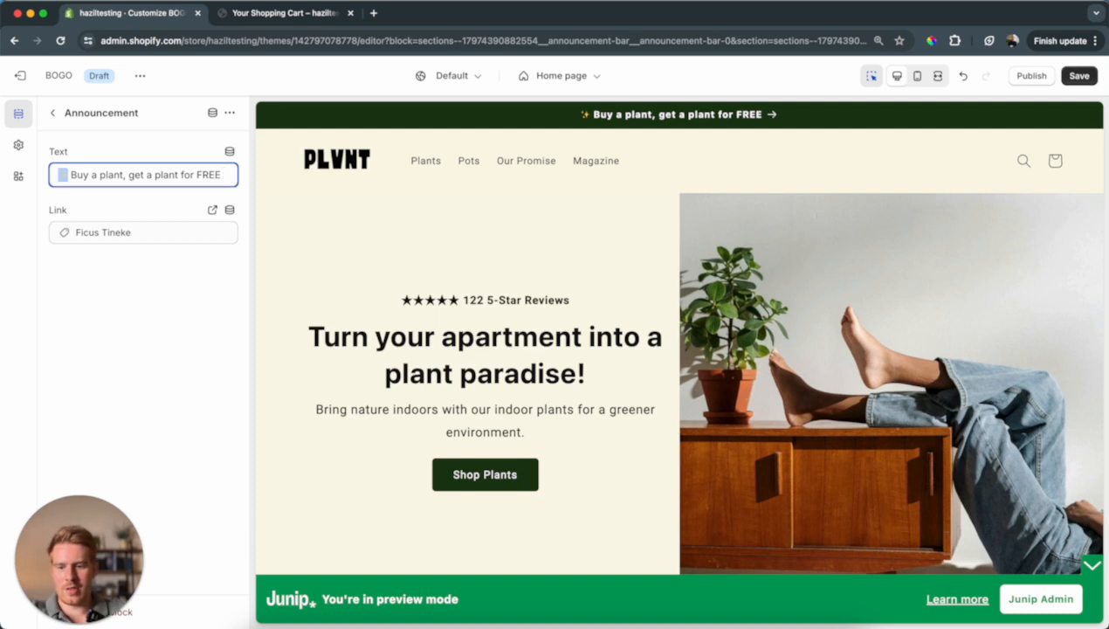
text(✨)
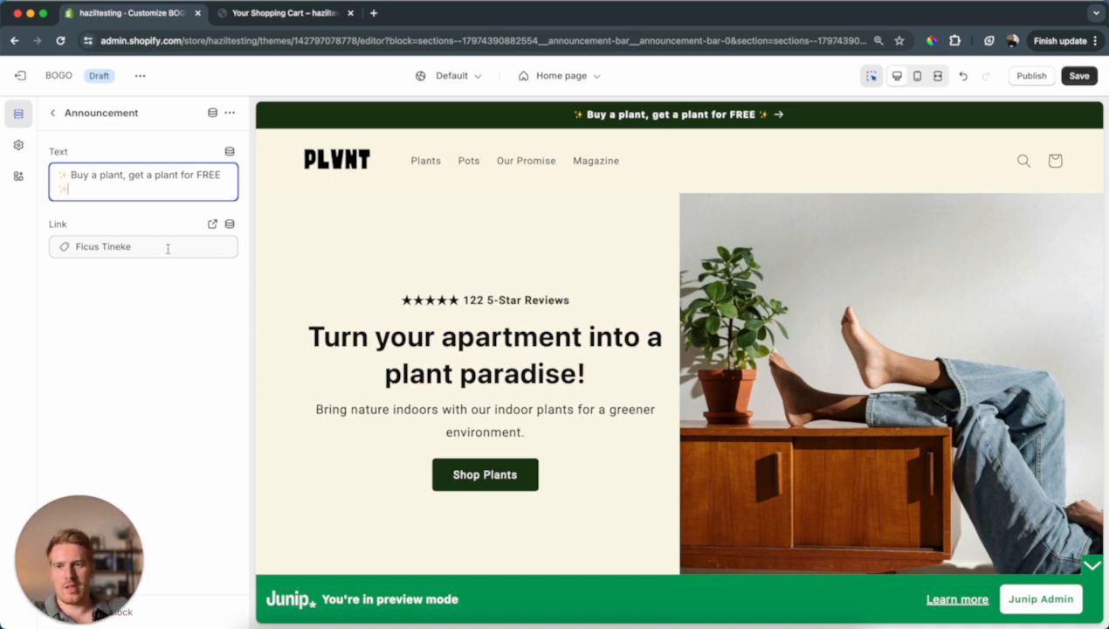
click(1080, 76)
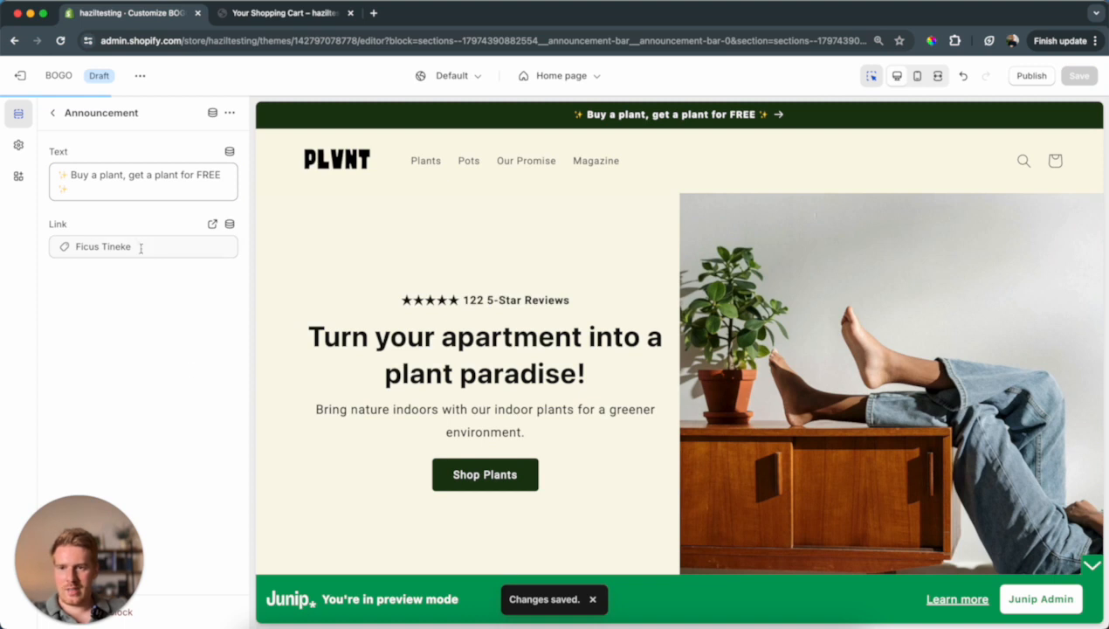
Check which theme template the Ficus Tineke product is assigned to on its product page in the Shopify admin
click(560, 79)
click(523, 169)
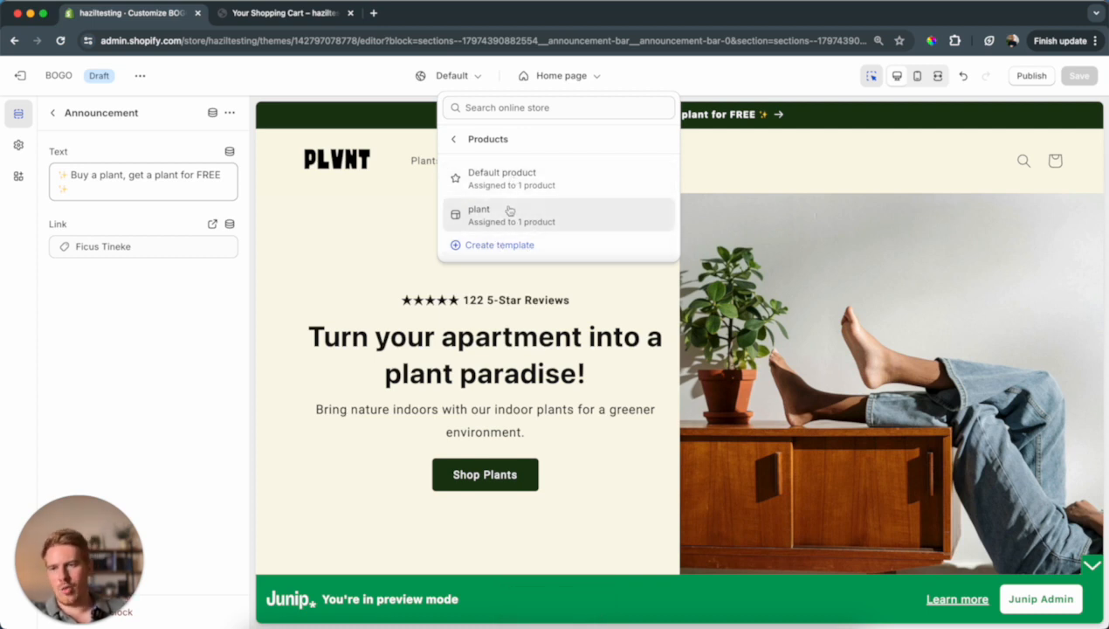
click(20, 76)
click(52, 155)
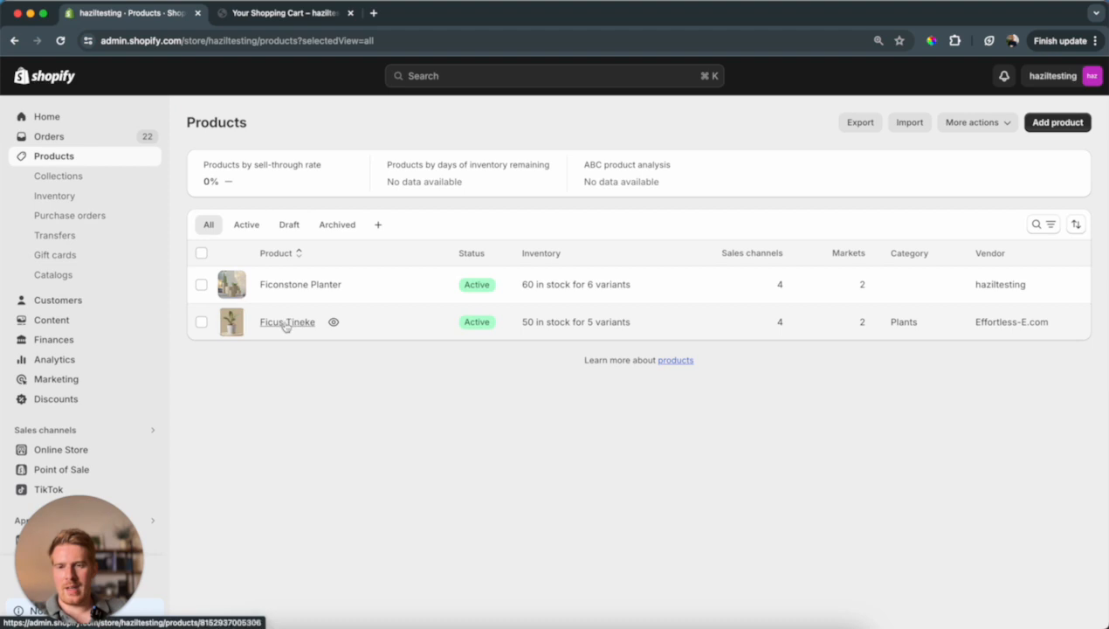
click(286, 323)
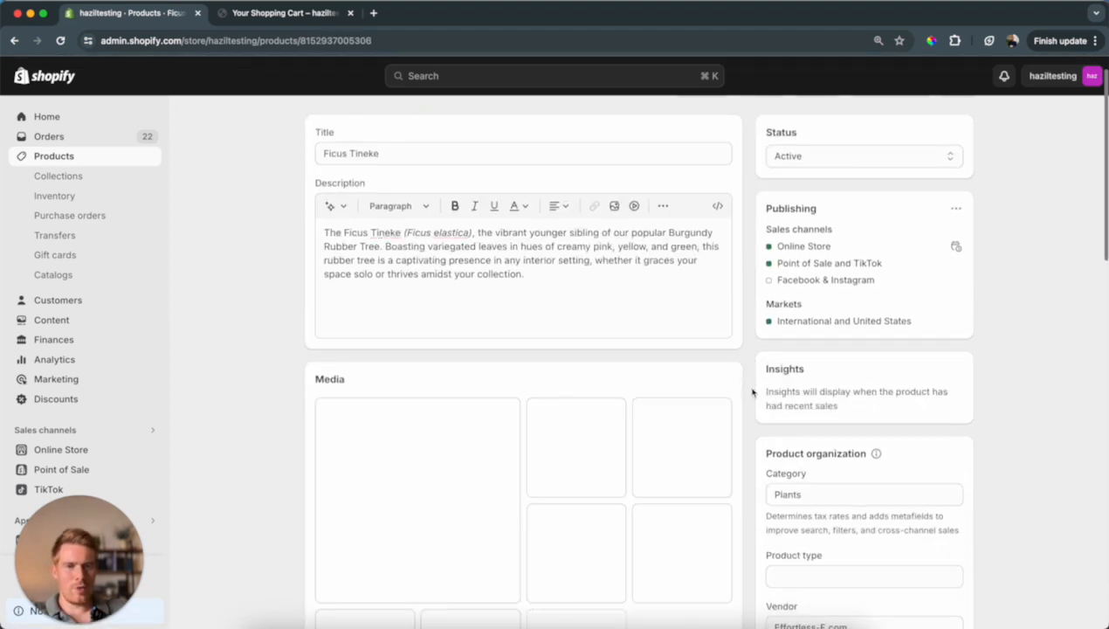
scroll(752, 392, down, 5)
scroll(753, 392, down, 1)
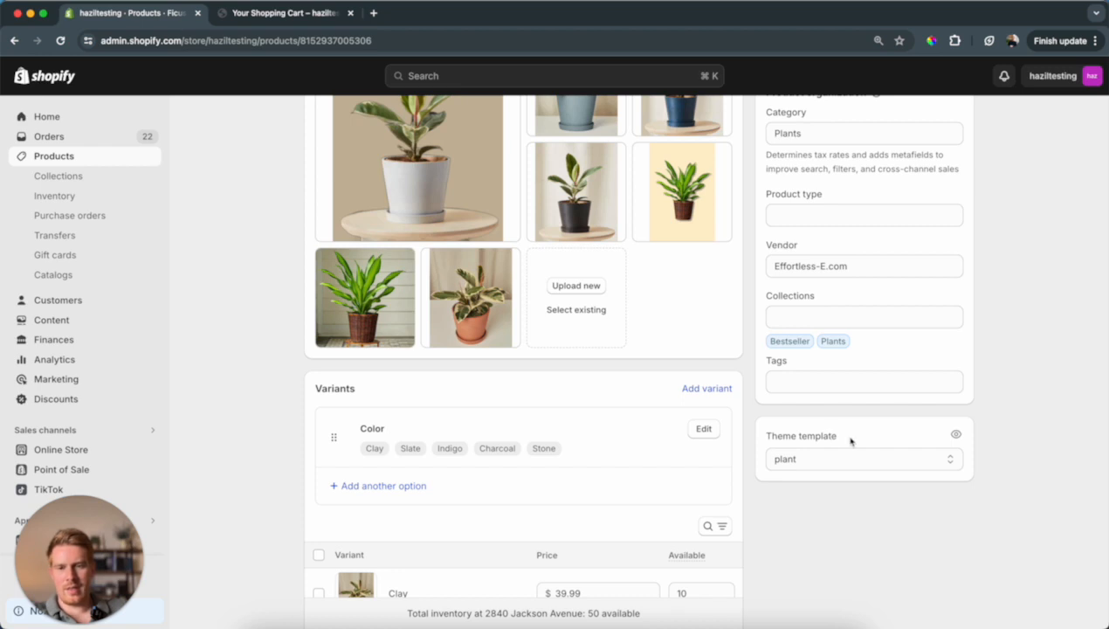
click(851, 460)
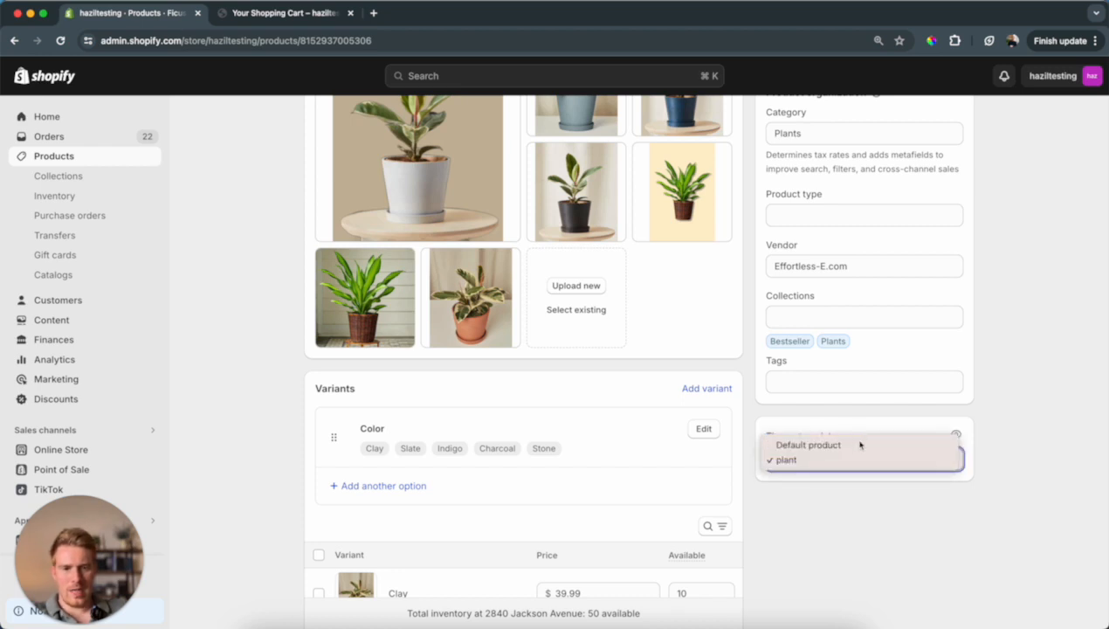
click(1004, 430)
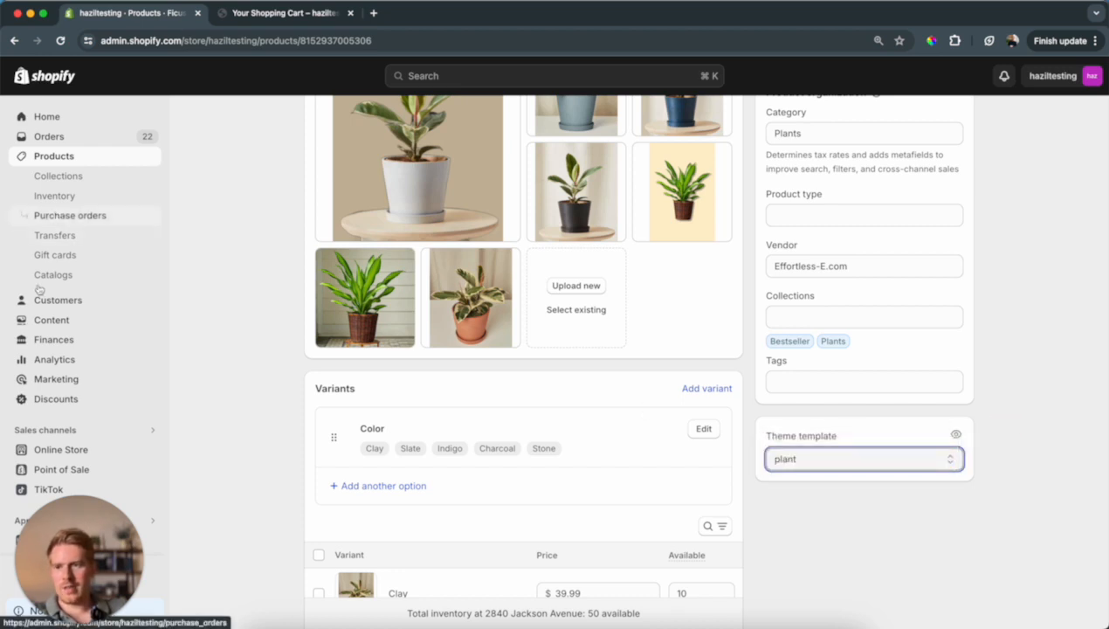
Reopen the BOGO theme in the theme editor and display the plant product template down to its add-to-cart area
click(64, 455)
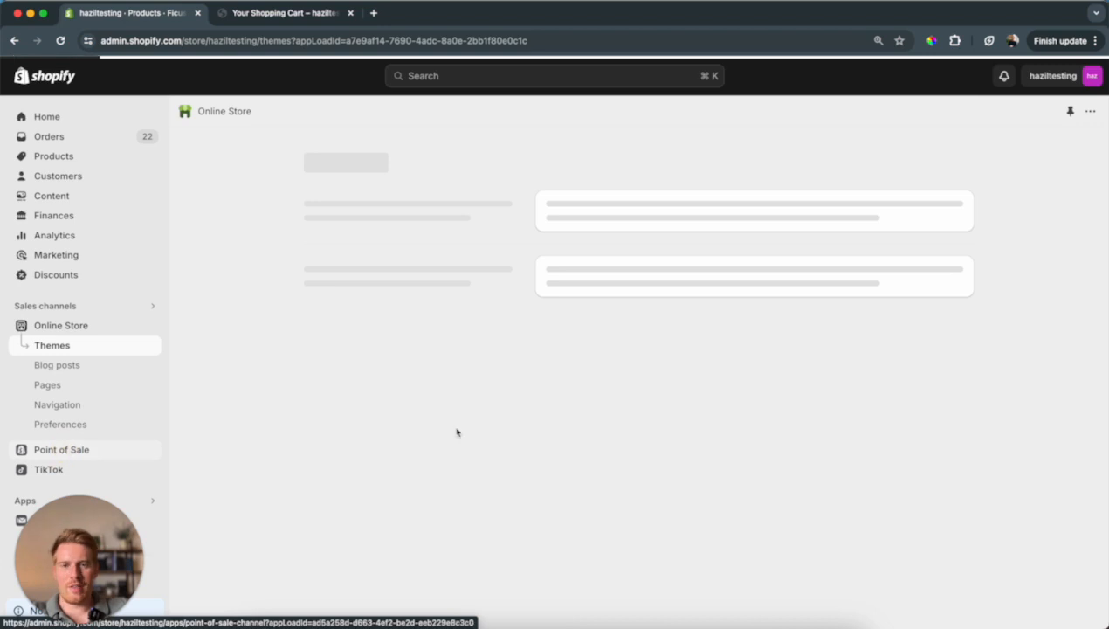
scroll(840, 557, down, 2)
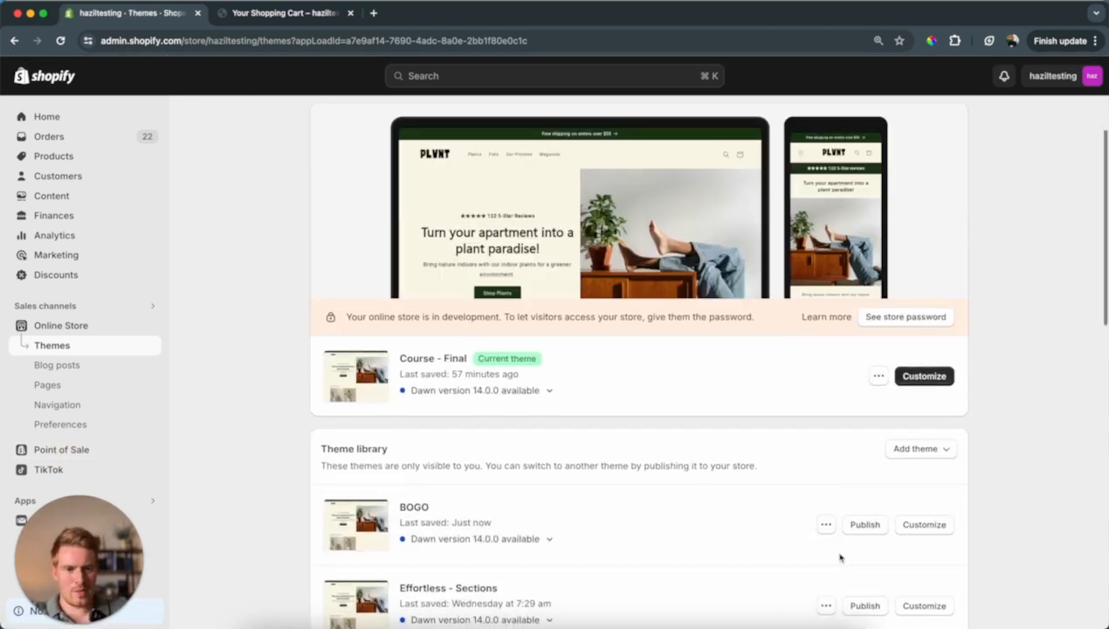
click(931, 526)
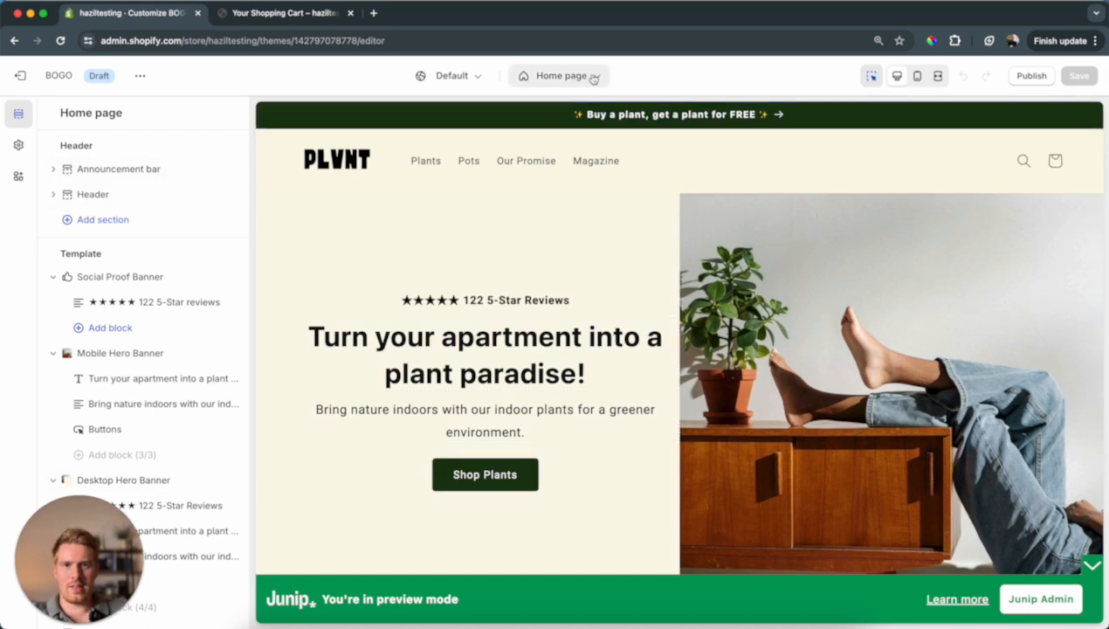
click(596, 77)
click(498, 158)
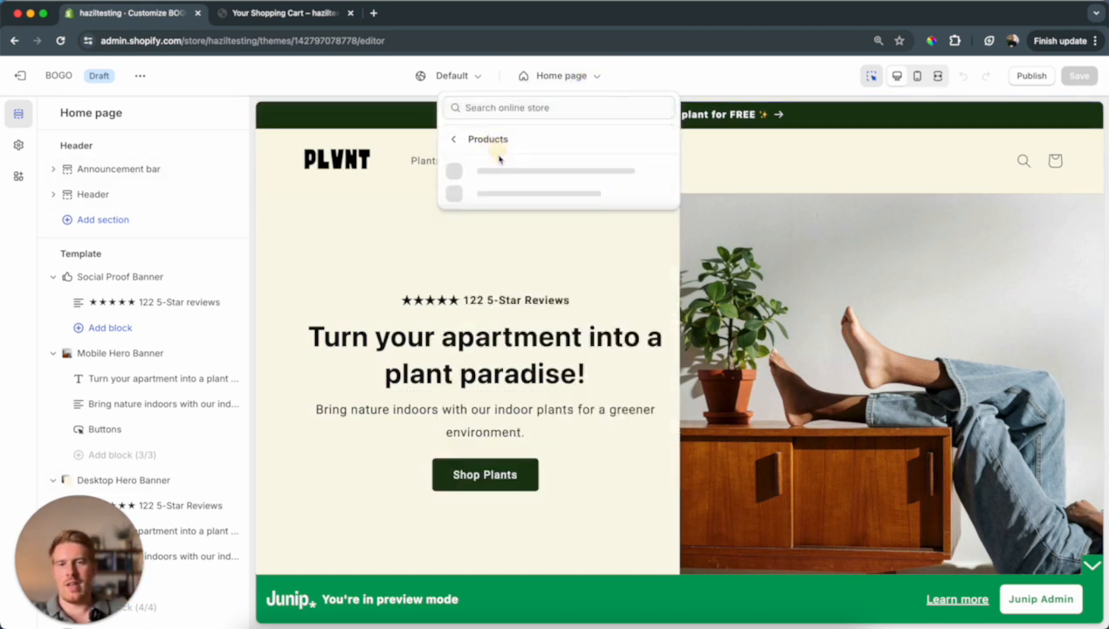
click(502, 217)
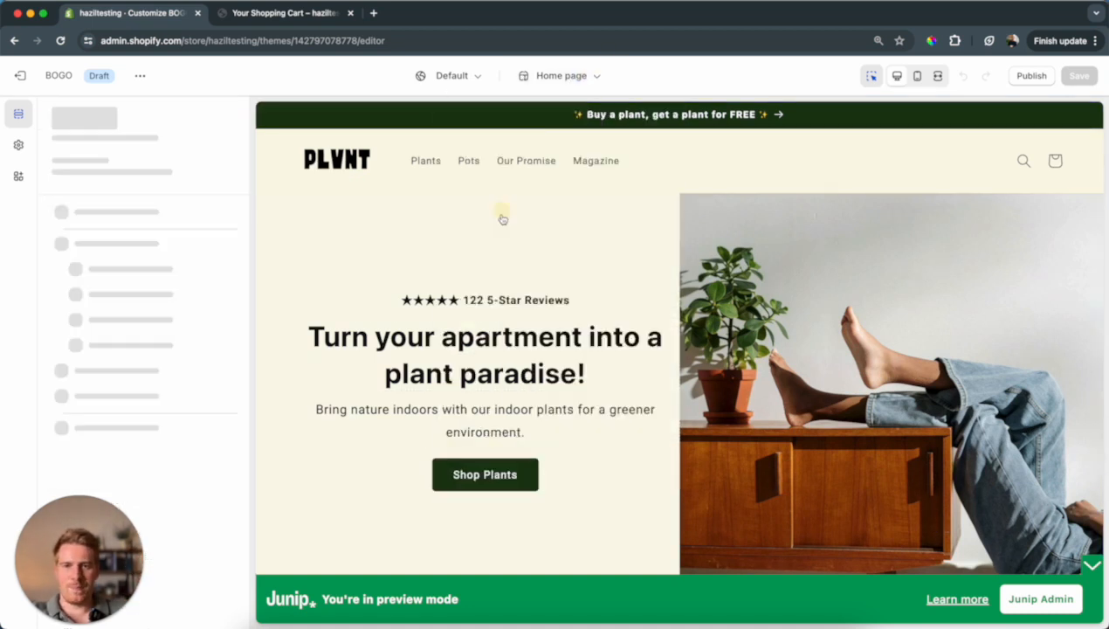
scroll(503, 229, down, 2)
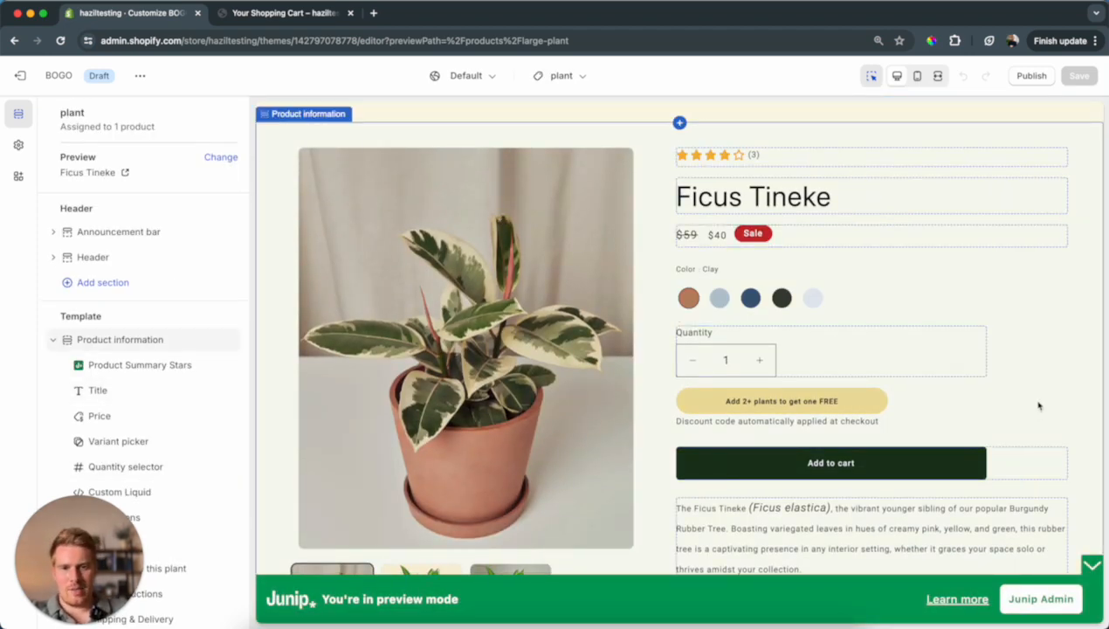
scroll(1006, 379, down, 1)
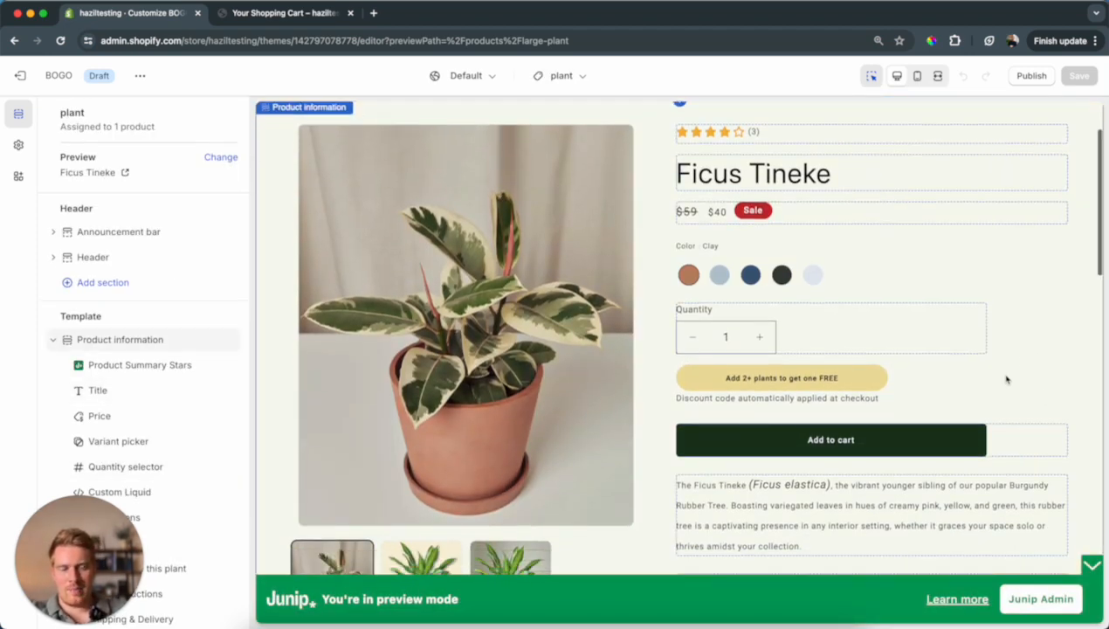
Switch dynamic checkout buttons on and back off in the plant template's Buy buttons block
click(1033, 435)
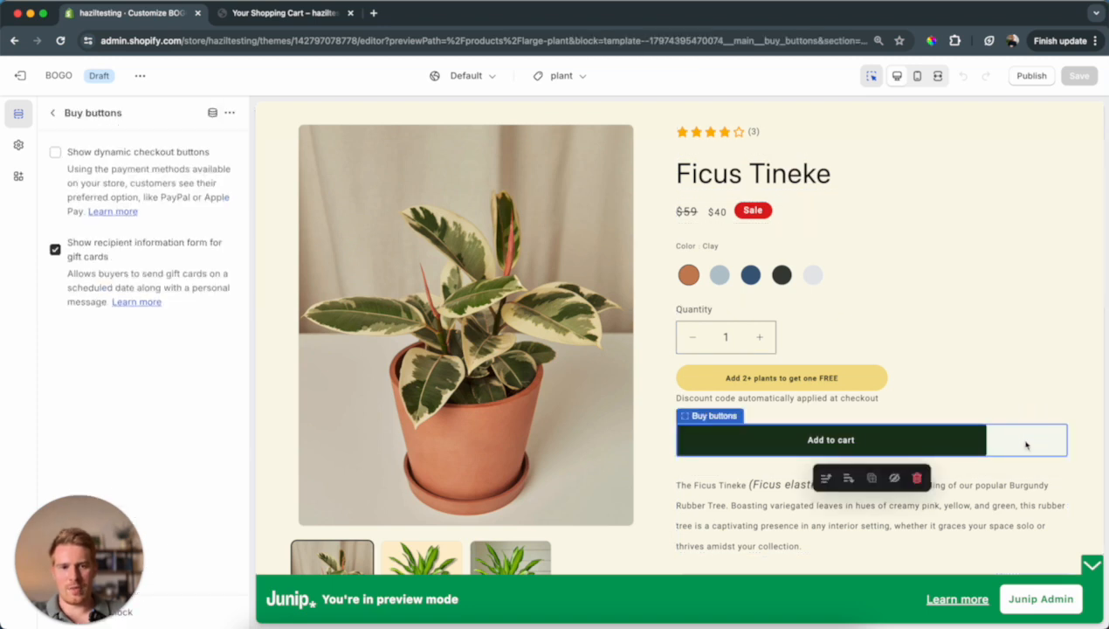
click(55, 152)
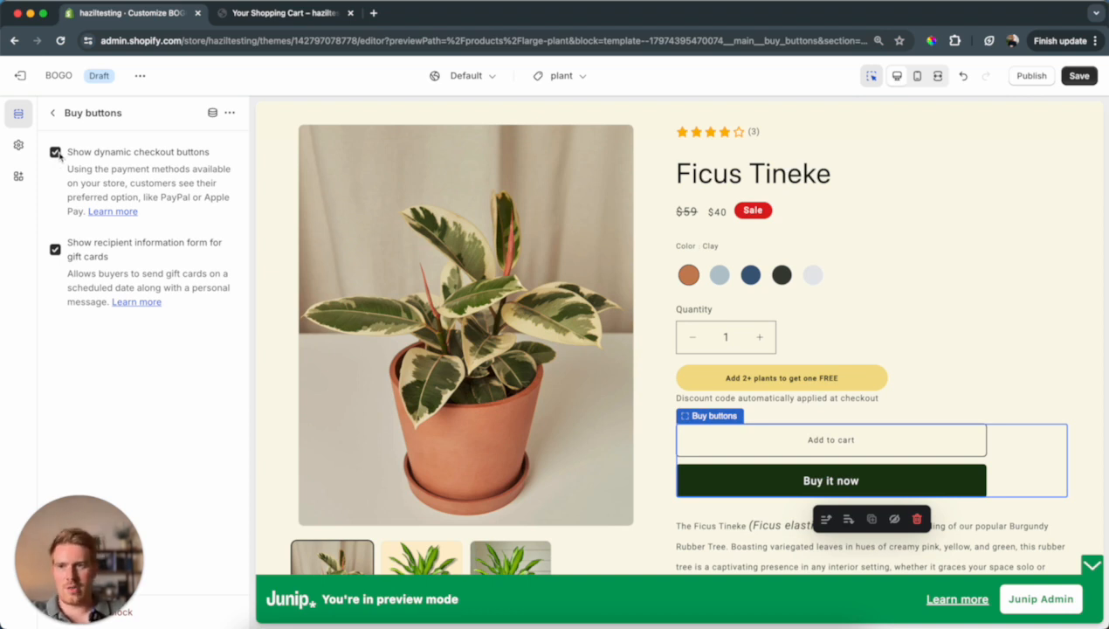
click(55, 153)
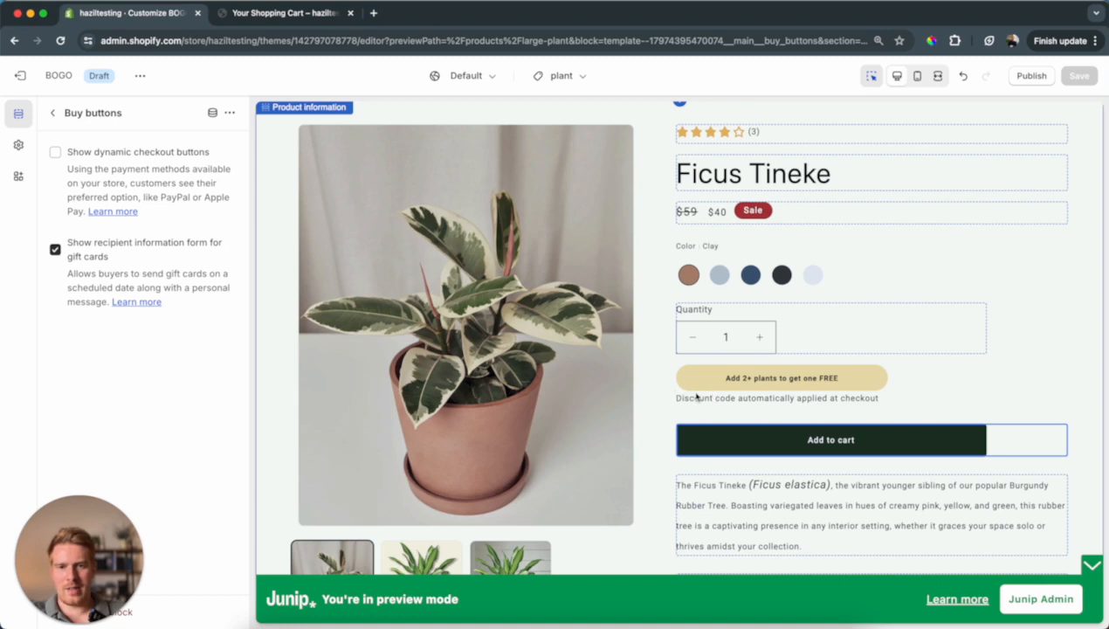
Add a Custom Liquid block to the plant template's Product information section and inspect its empty Liquid code setting
click(874, 398)
click(54, 114)
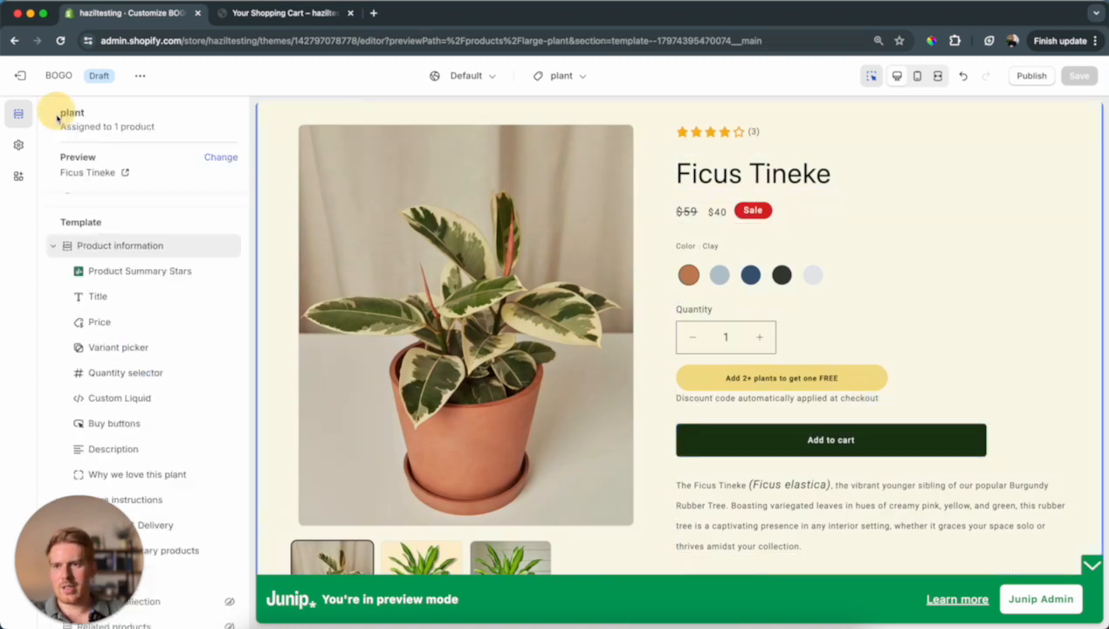
scroll(104, 367, down, 4)
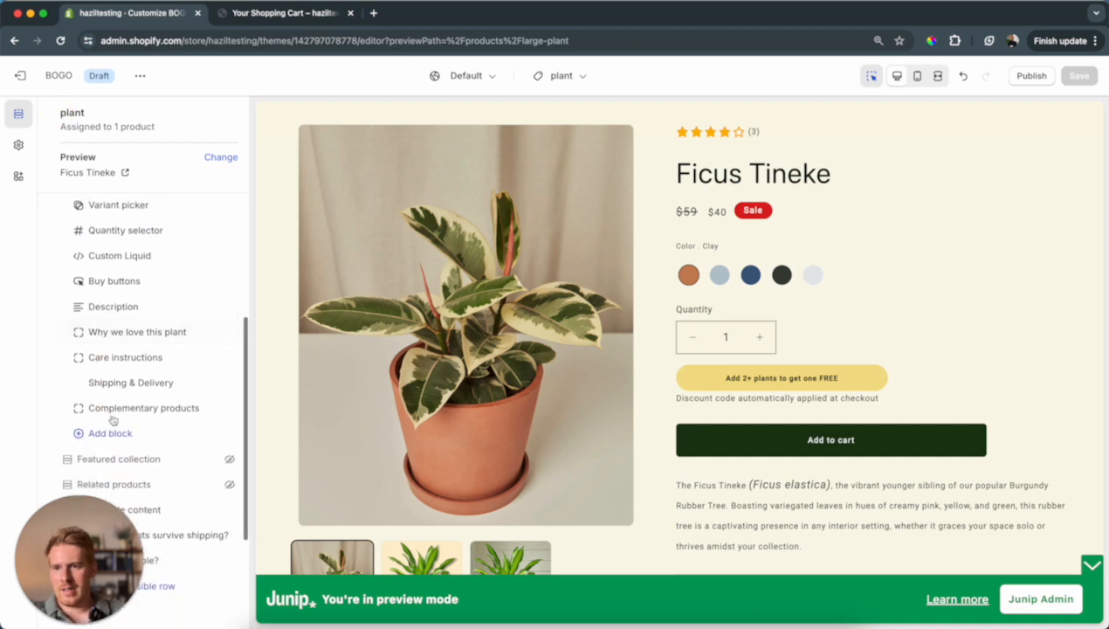
scroll(112, 318, up, 4)
scroll(113, 391, down, 2)
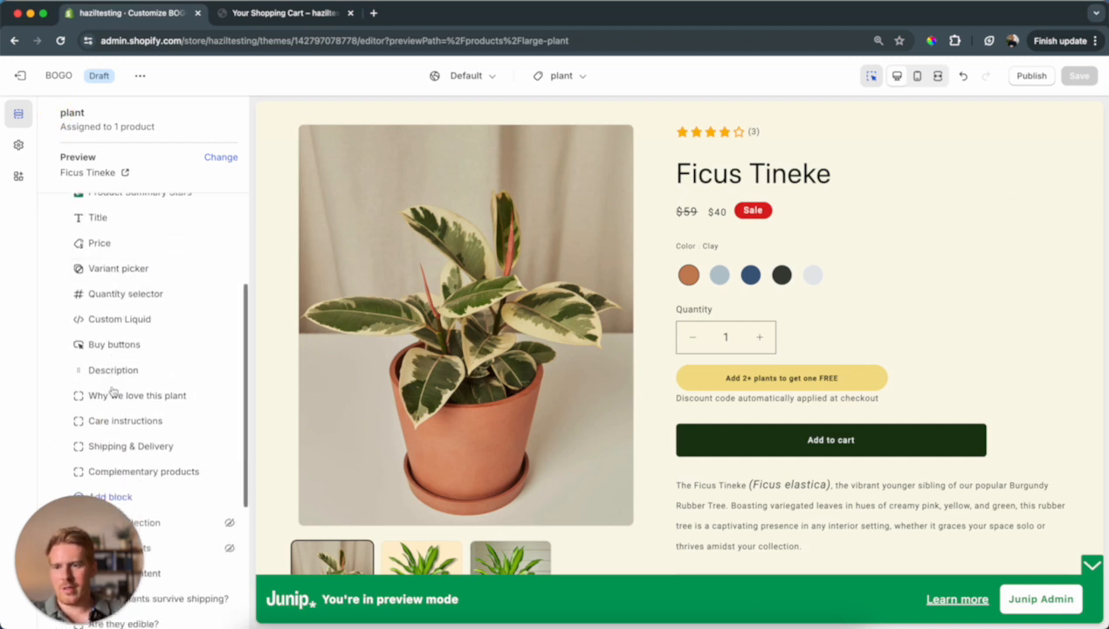
scroll(109, 393, down, 3)
click(99, 372)
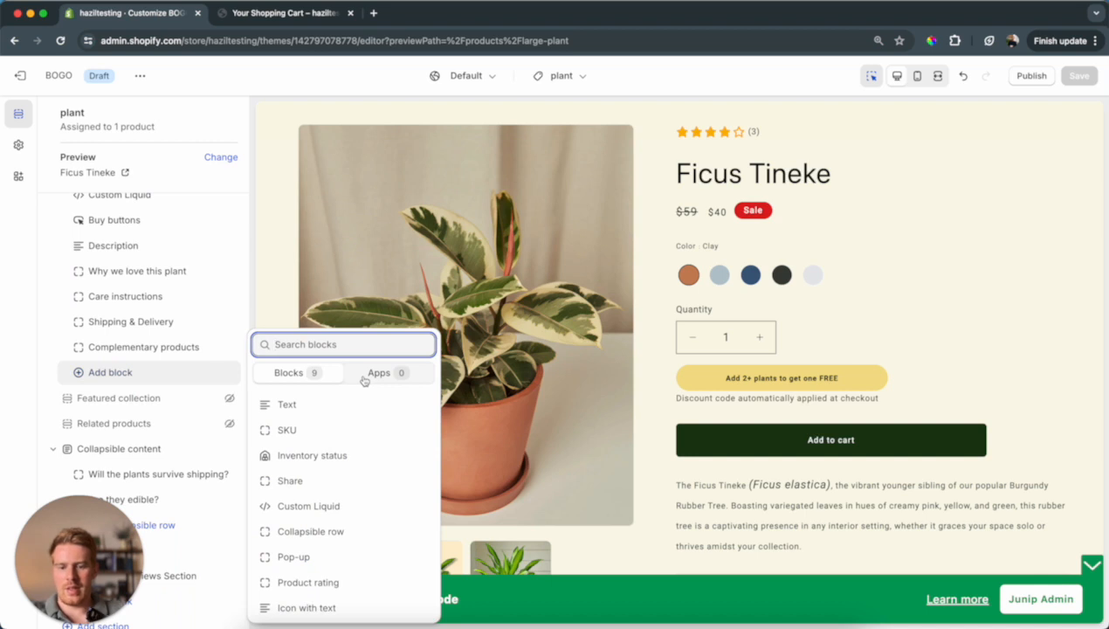
text(custom)
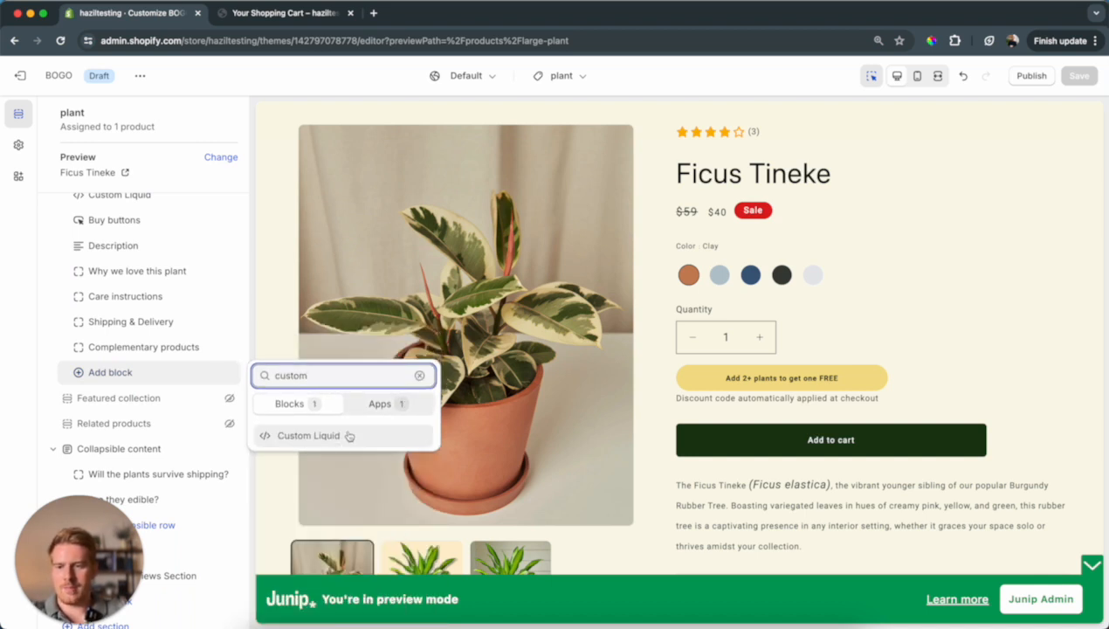
click(307, 431)
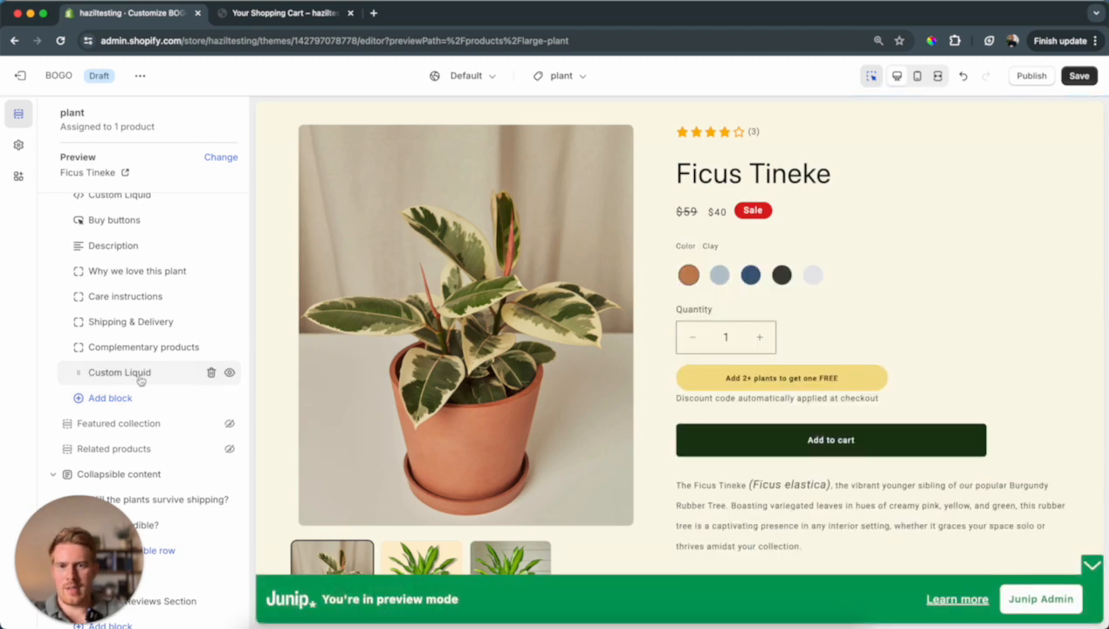
click(106, 375)
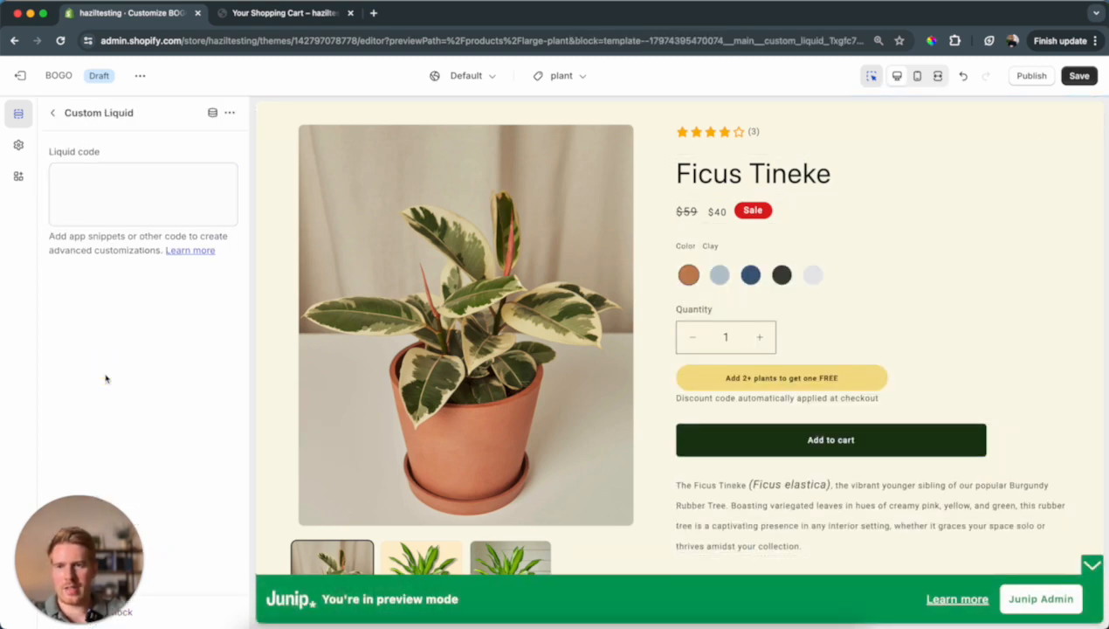
click(105, 190)
click(52, 113)
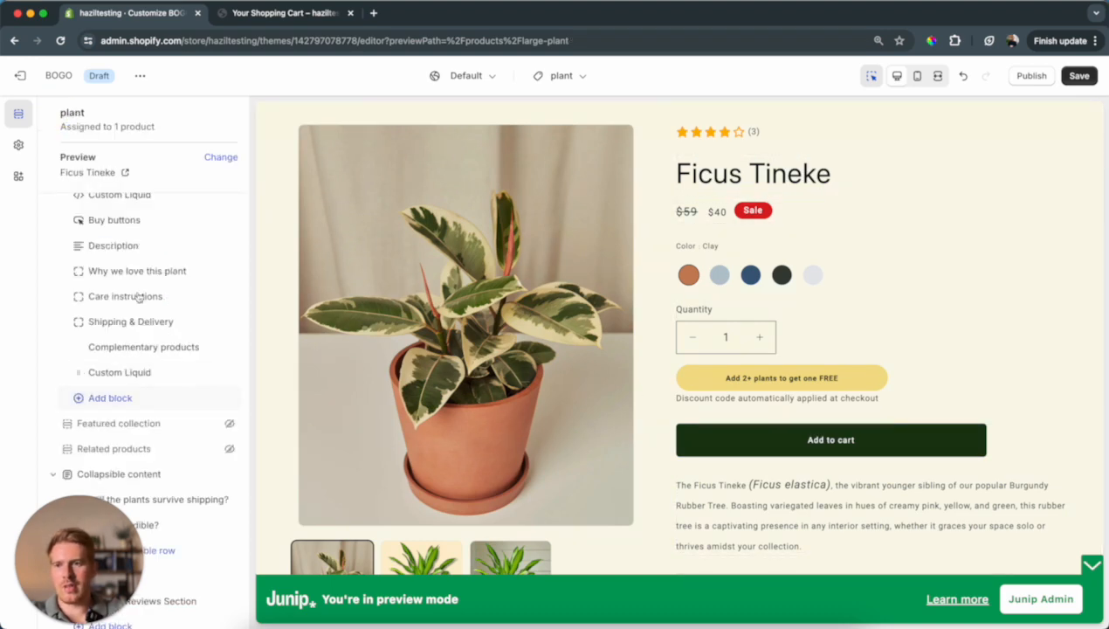
Copy all the Liquid code from the existing Custom Liquid block above the Buy buttons
scroll(126, 277, up, 2)
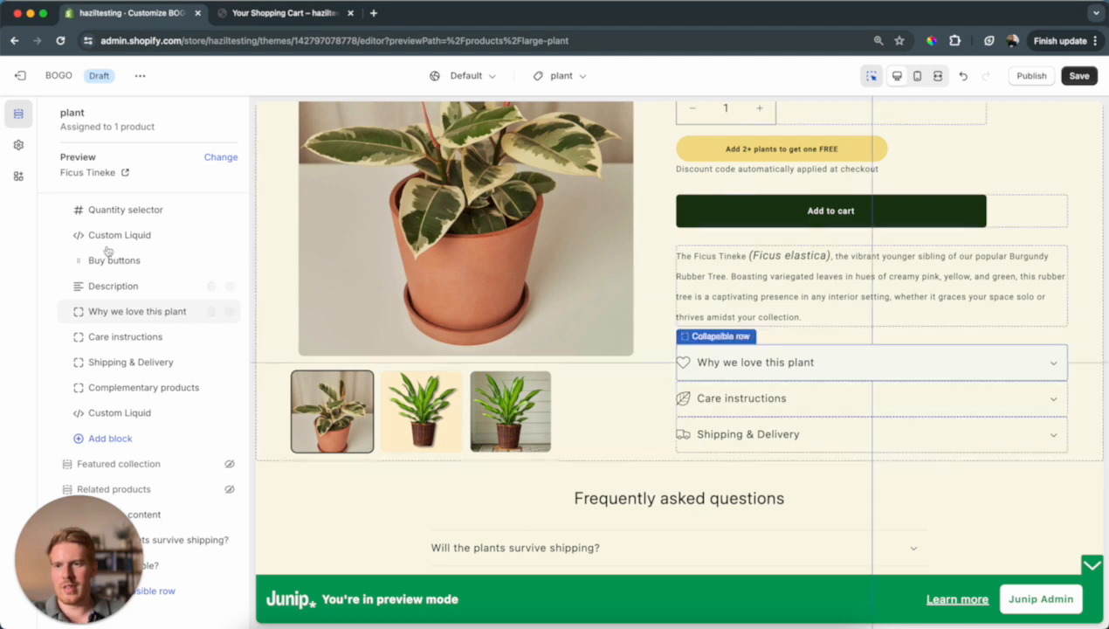
click(109, 283)
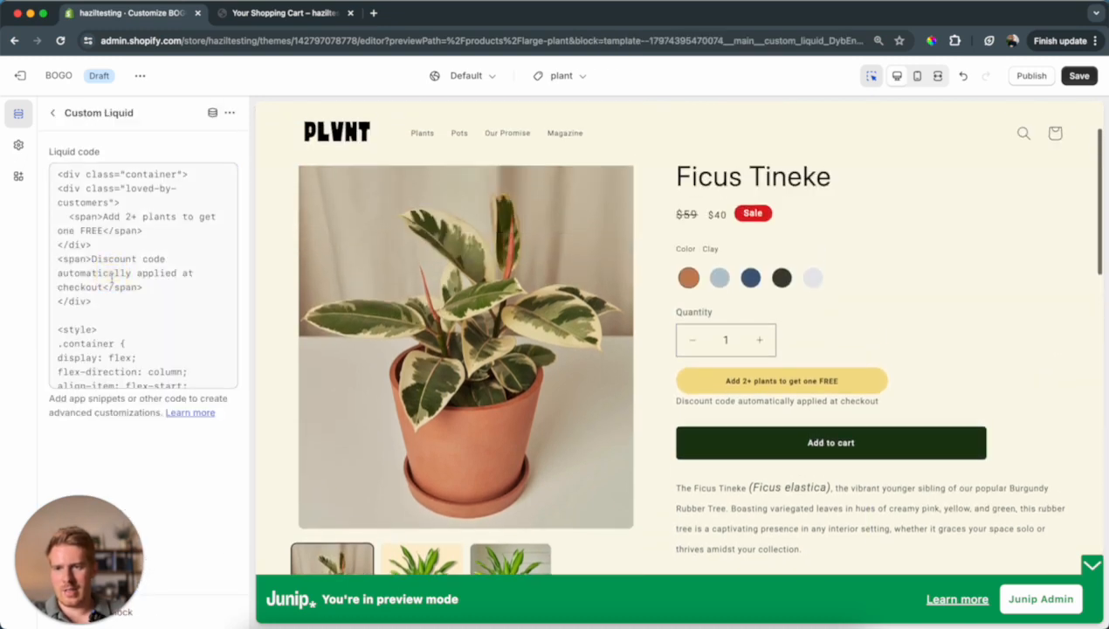
click(181, 370)
key(super+a)
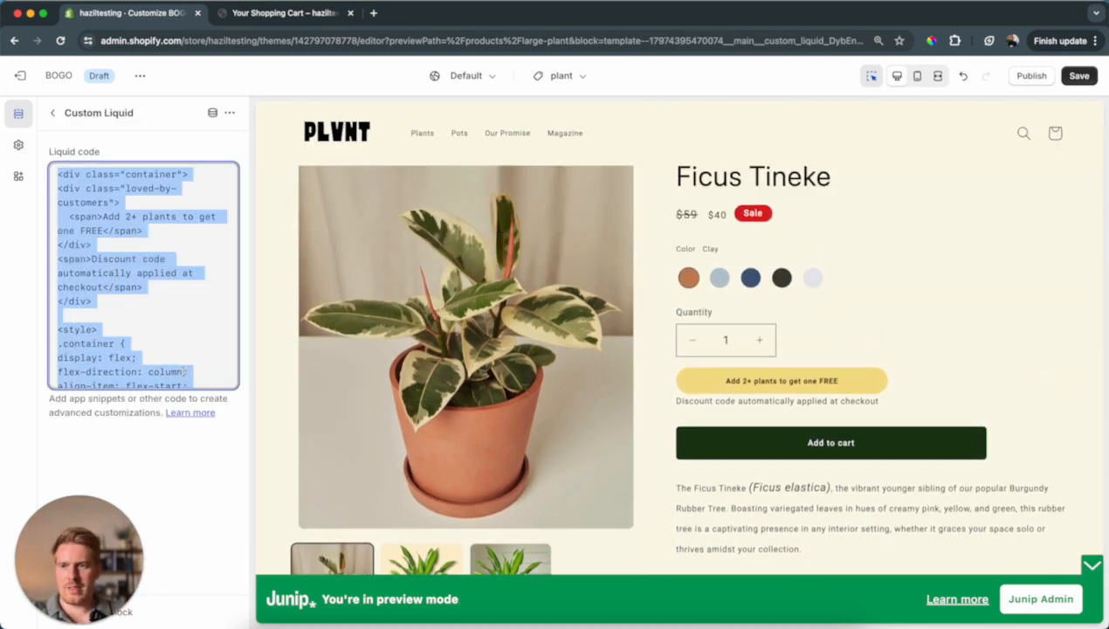
click(52, 113)
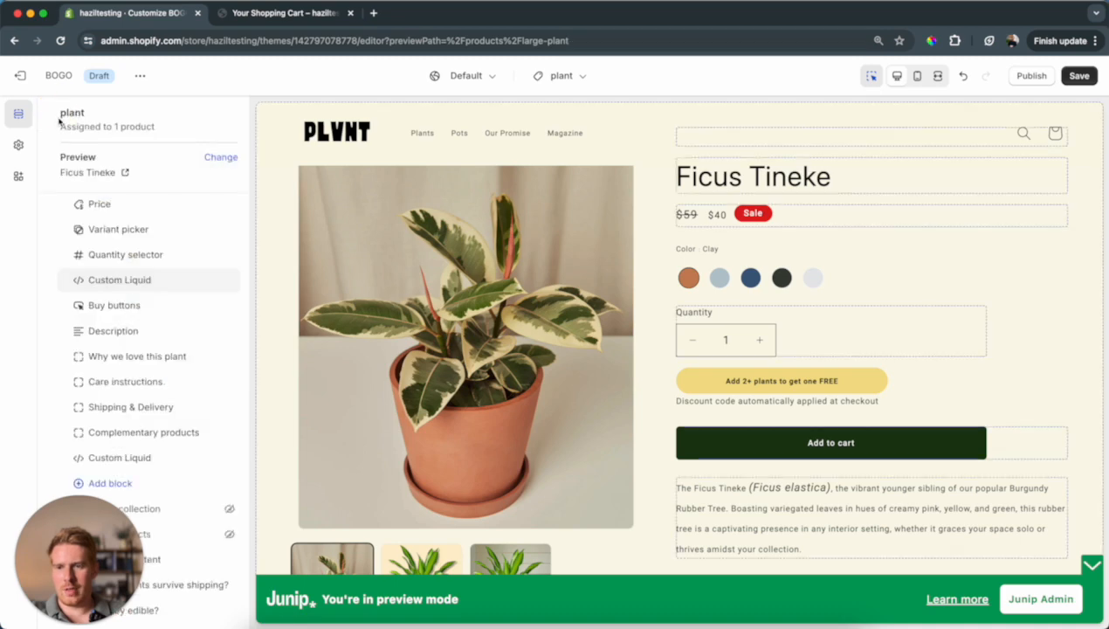
Hide the Custom Liquid block above the Buy buttons and paste the copied code into the new Custom Liquid block
scroll(155, 409, down, 1)
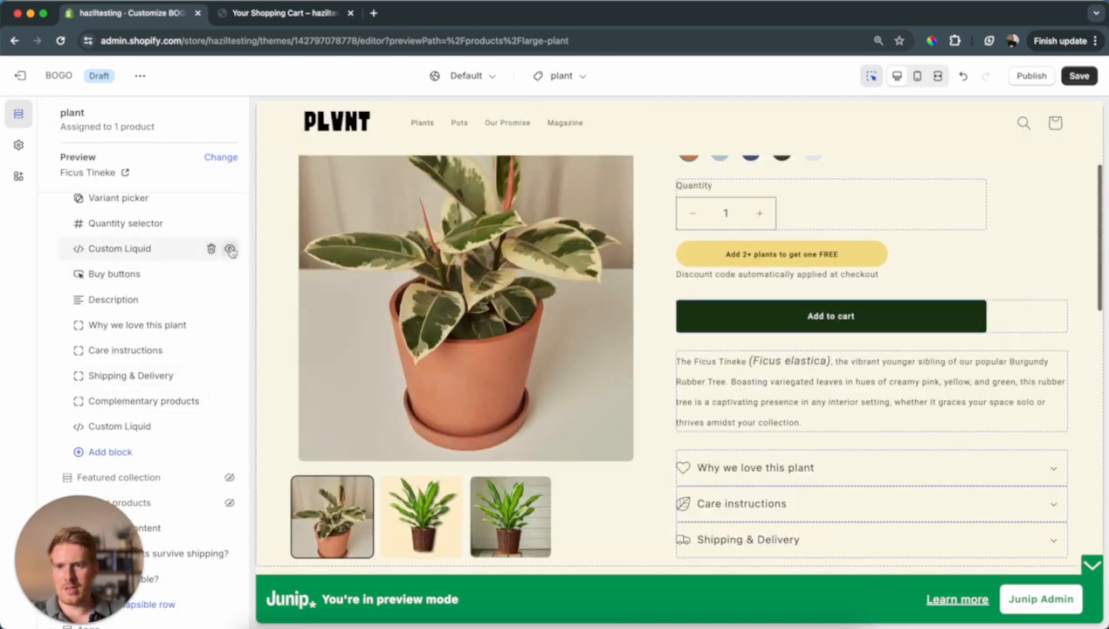
click(230, 250)
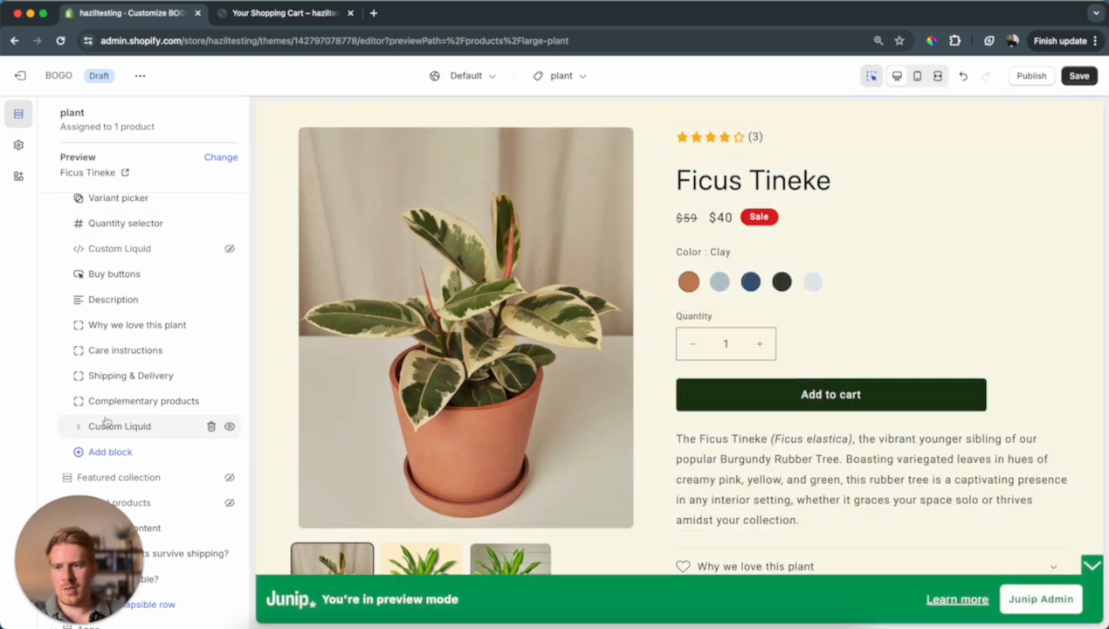
click(116, 426)
click(136, 191)
key(cmd+v)
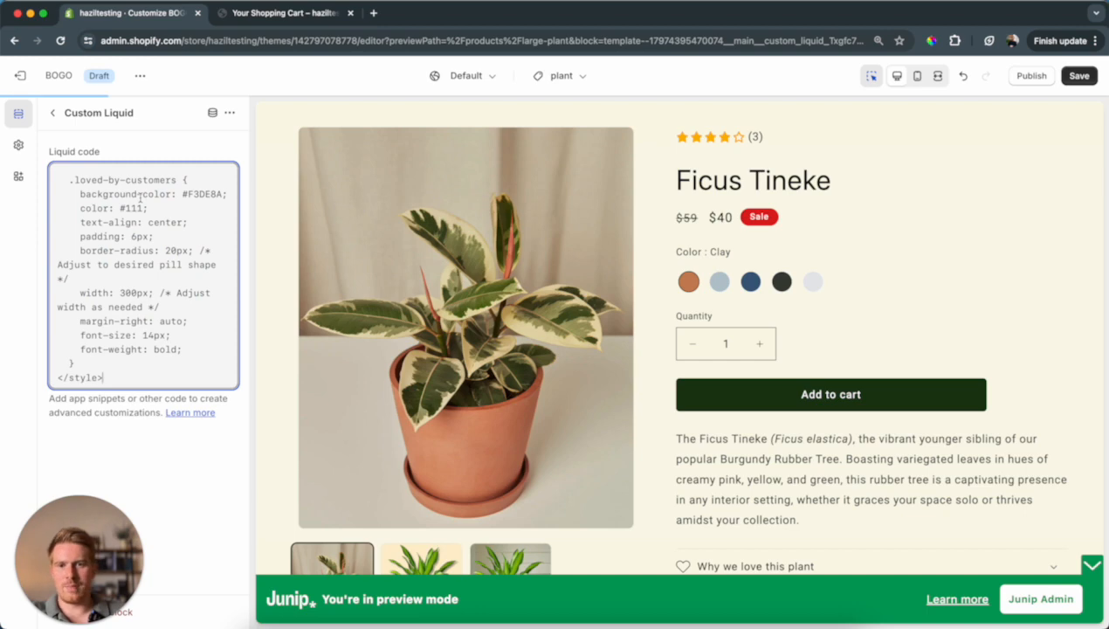
scroll(678, 329, down, 5)
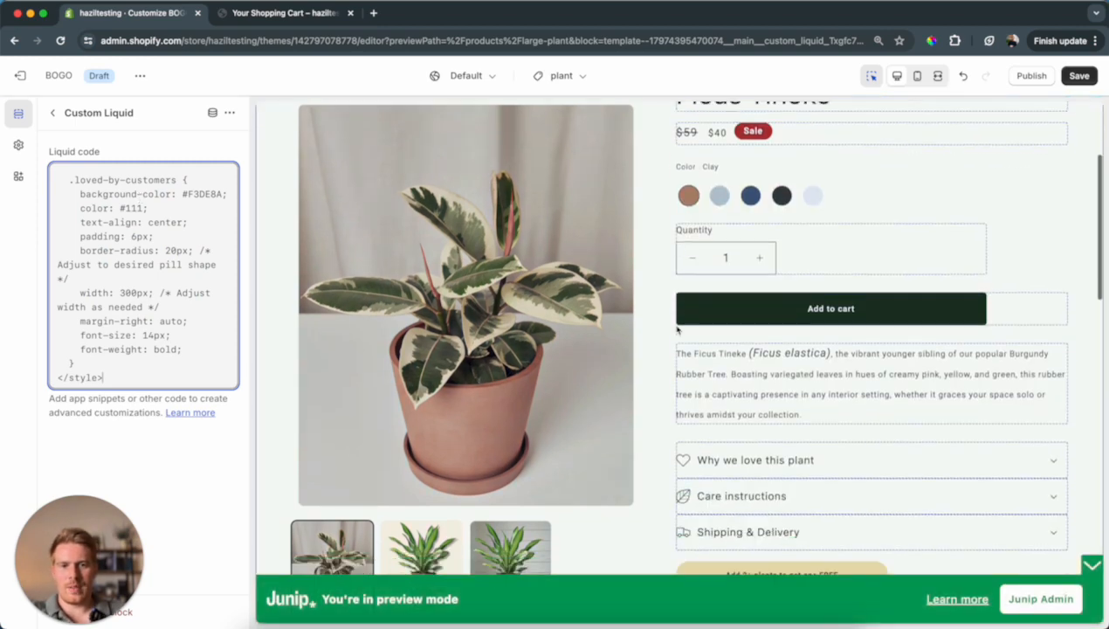
Move the new Custom Liquid block up to directly below the Quantity selector in the Product information section
click(53, 119)
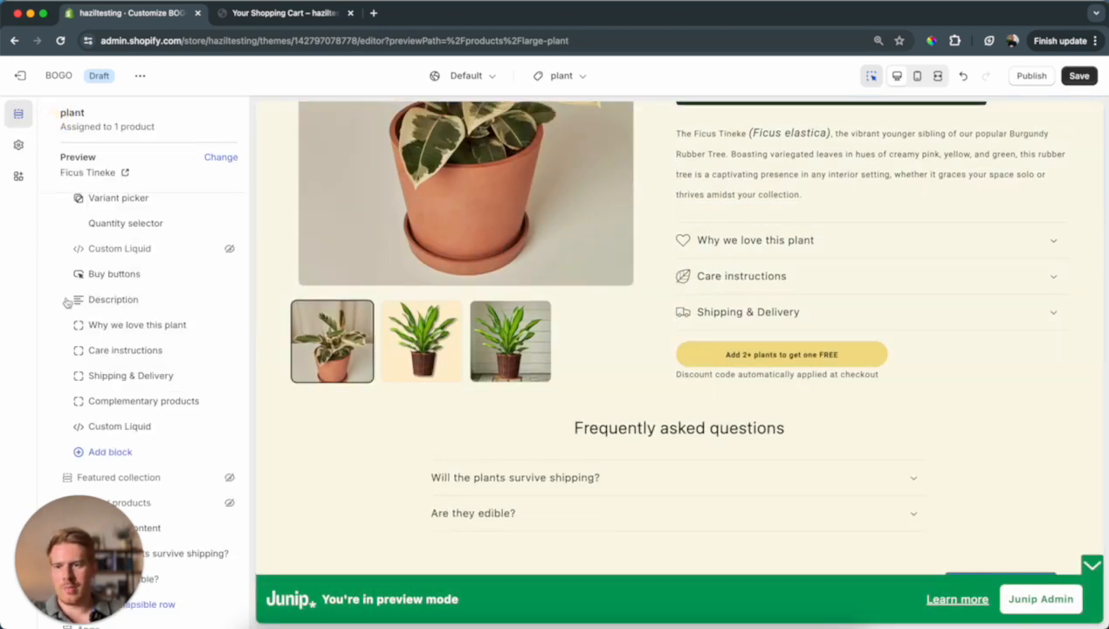
drag(69, 427, 111, 358)
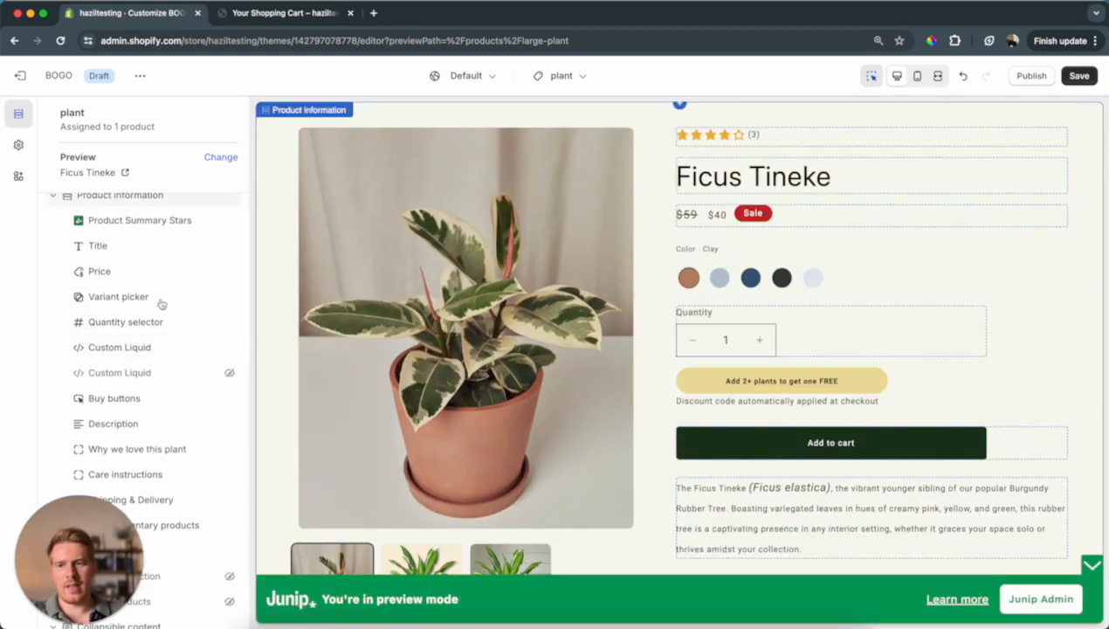
Try the Quantity selector and the visible Custom Liquid block in turn below Buy buttons, returning each above Buy buttons
drag(76, 322, 78, 399)
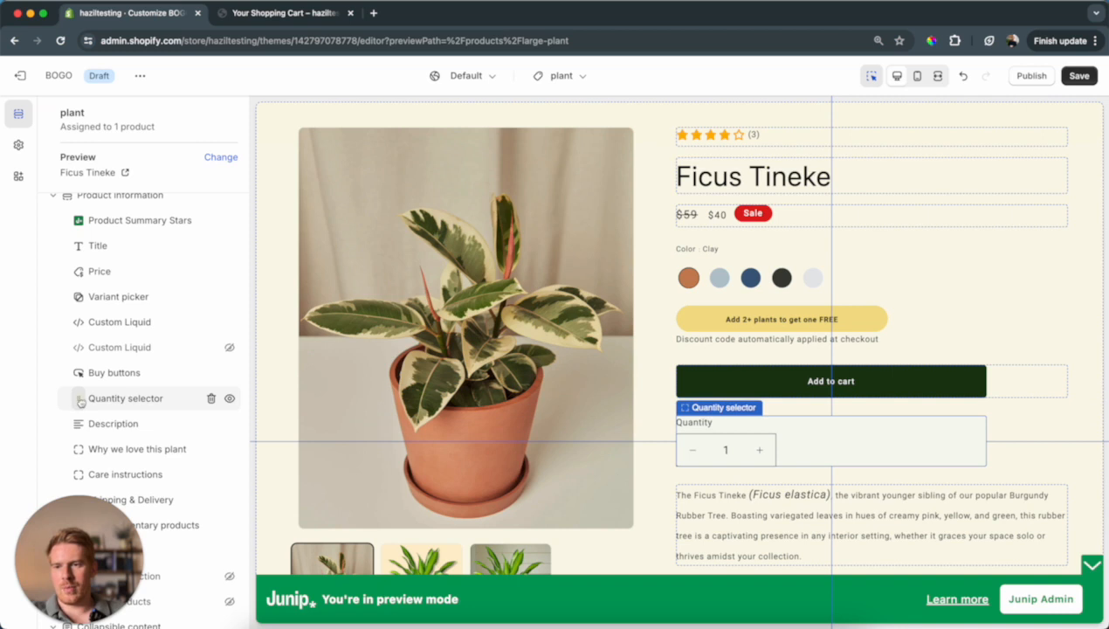
drag(79, 401, 79, 349)
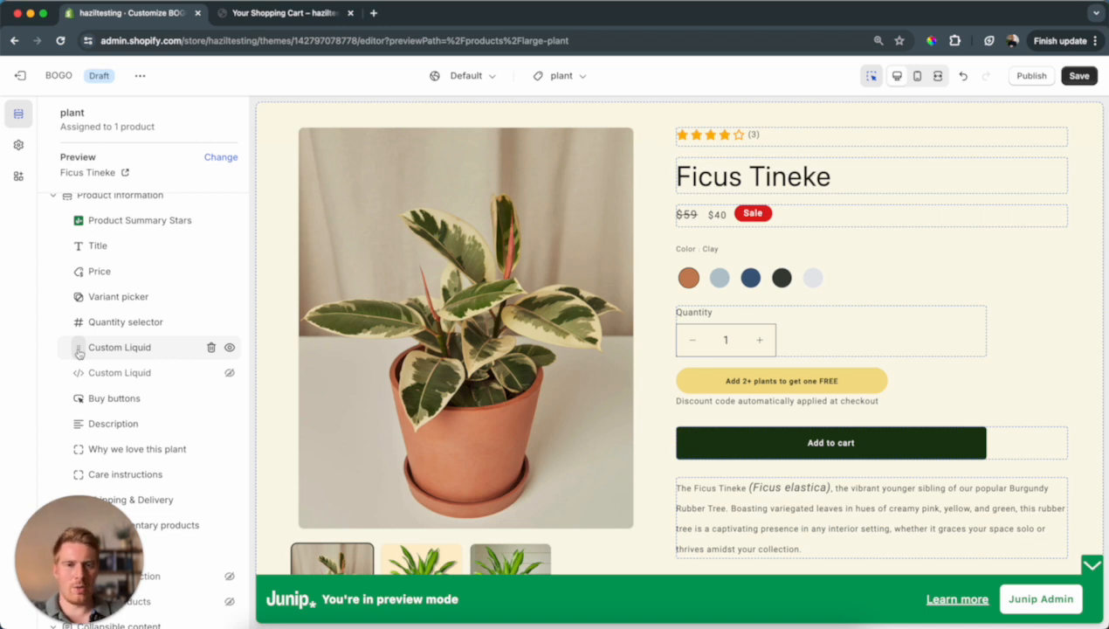
drag(80, 352, 79, 375)
drag(79, 359, 78, 402)
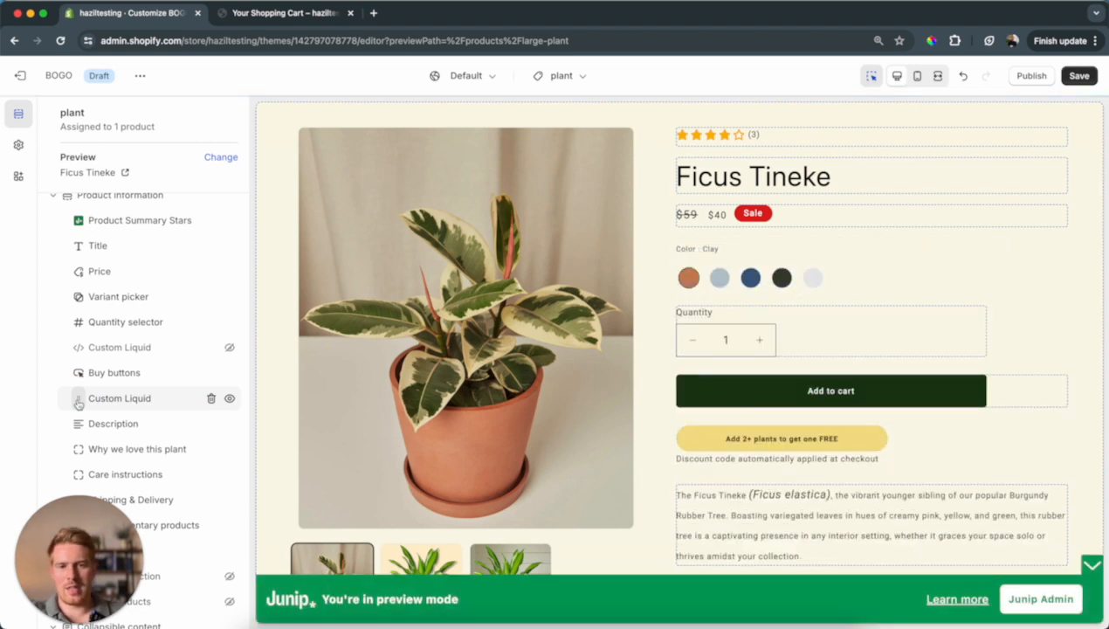
mouse_move(79, 400)
mouse_down()
mouse_move(77, 371)
mouse_move(77, 384)
mouse_up()
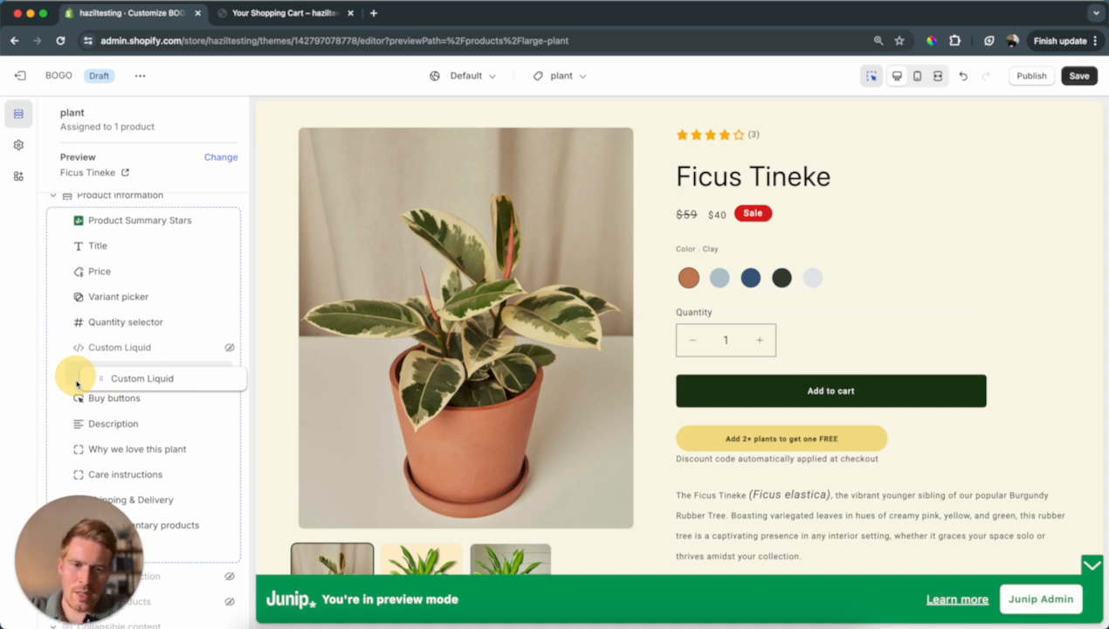
drag(77, 382, 76, 376)
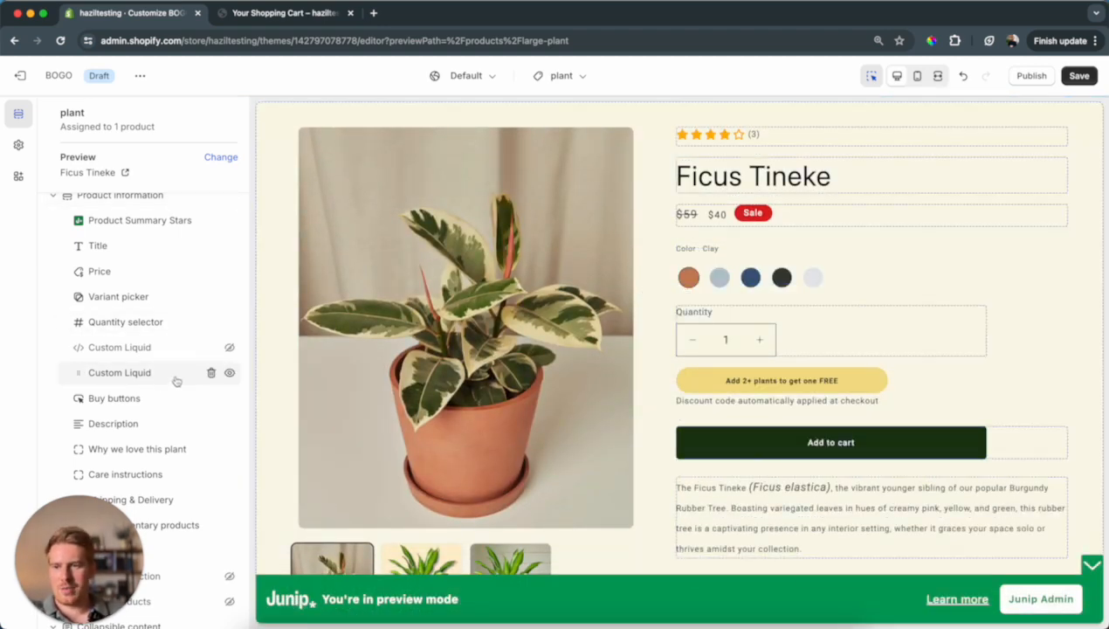
In the visible Custom Liquid block's code, put "Add 2+ plants to get one FREE" on its own line inside the span and select that text
click(116, 378)
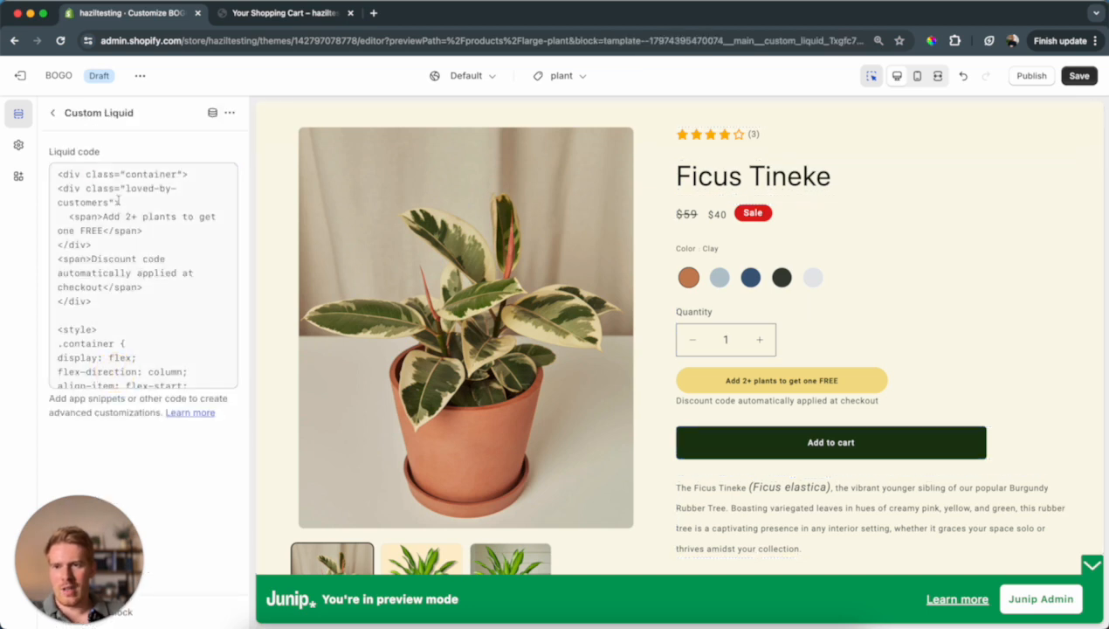
click(101, 216)
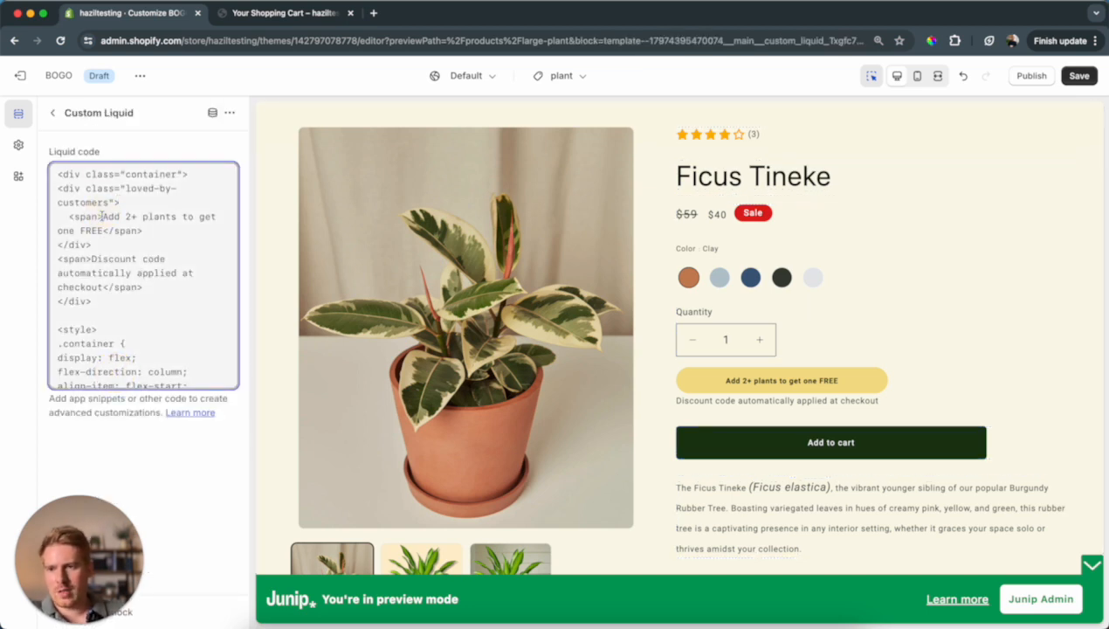
key(Return)
click(81, 245)
key(Return)
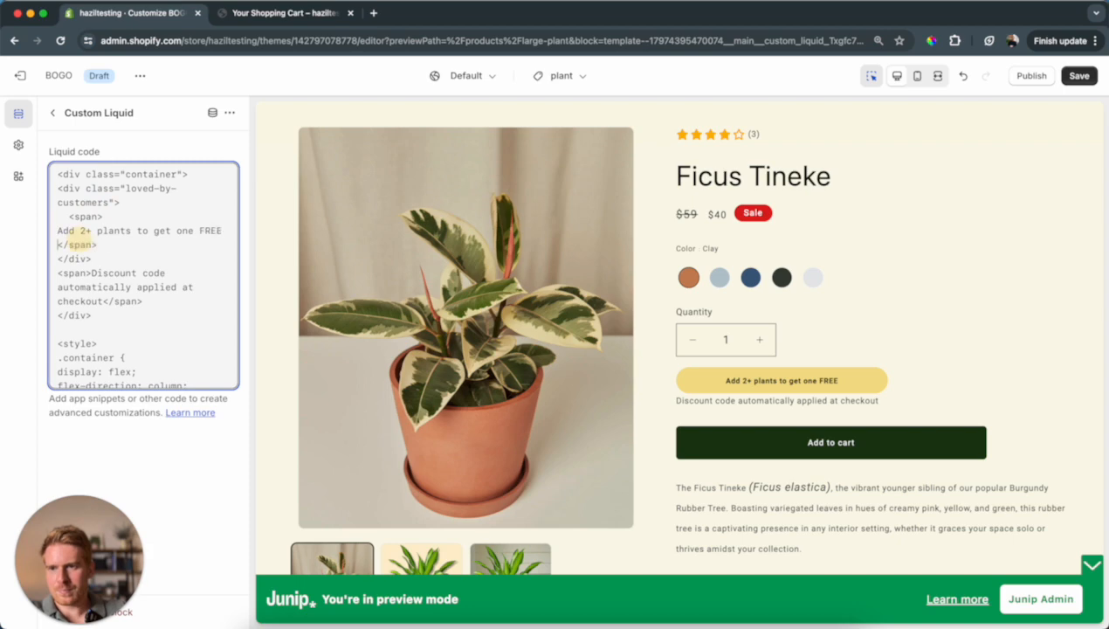
drag(58, 231, 223, 230)
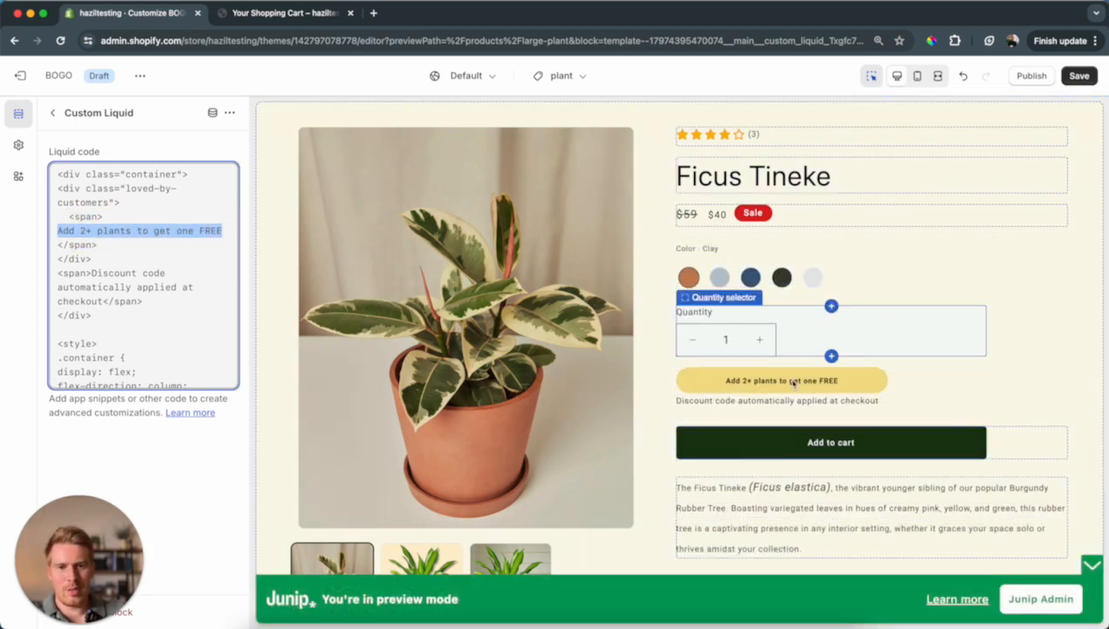
Replace "plants" in the offer text with "shirts", and replace that word with "plant"
double_click(112, 229)
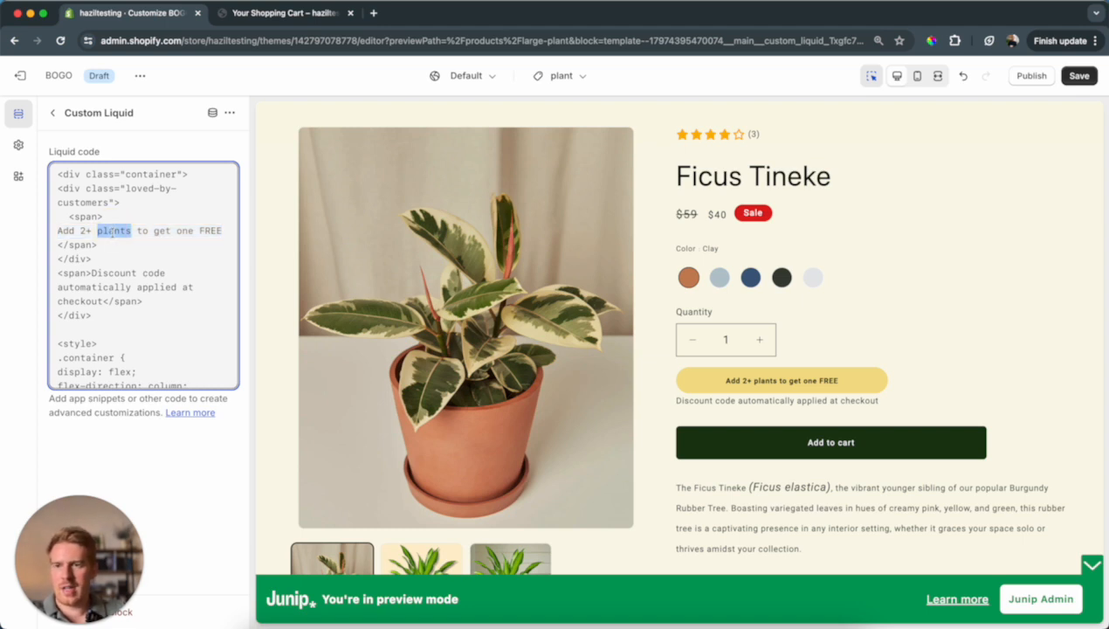
text(shirts)
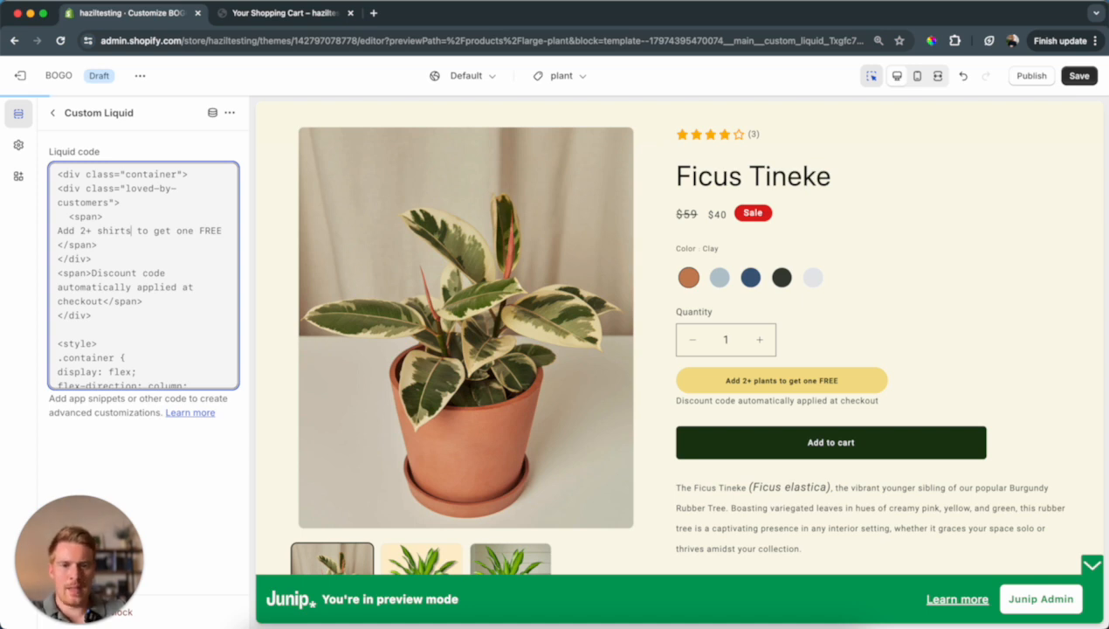
double_click(112, 229)
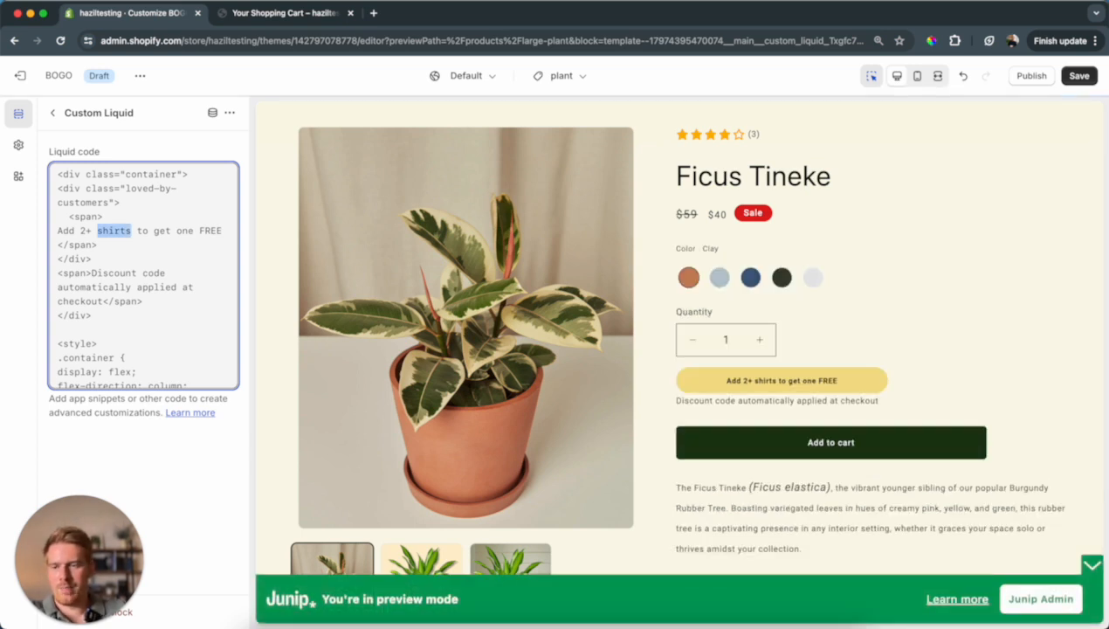
text(plant)
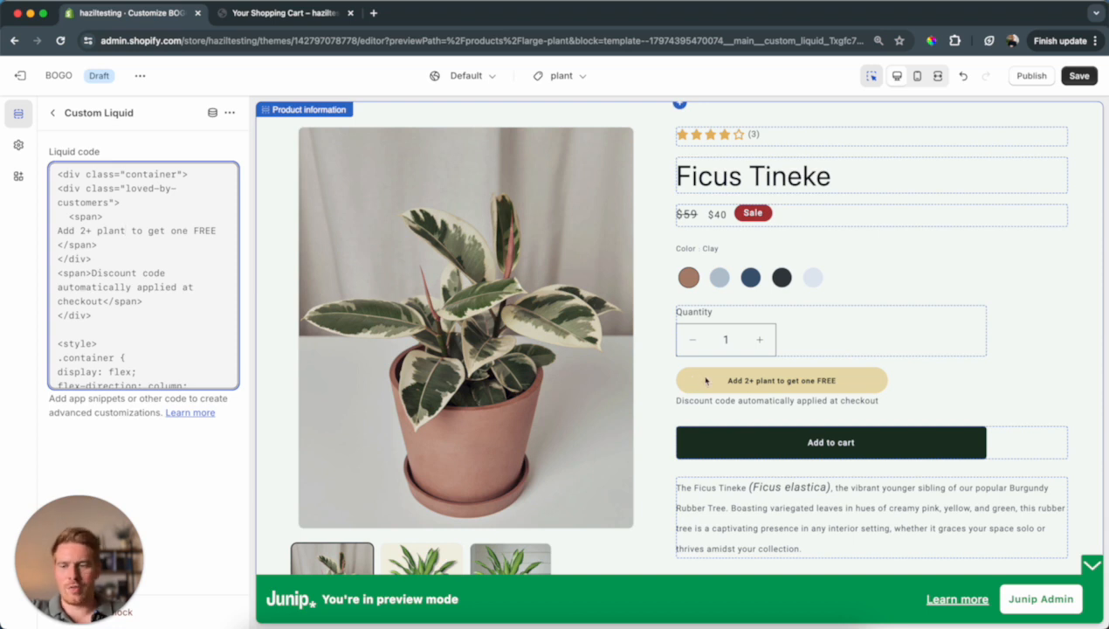
Try red as the background-color of the .loved-by-customers style, and undo the color change
scroll(125, 335, down, 5)
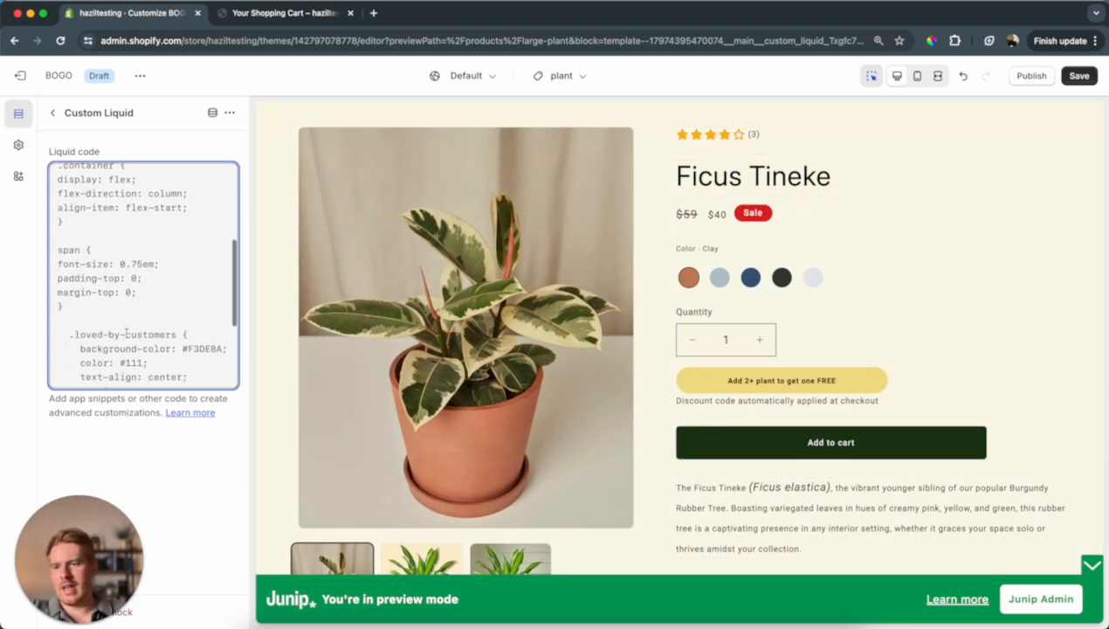
scroll(126, 334, down, 3)
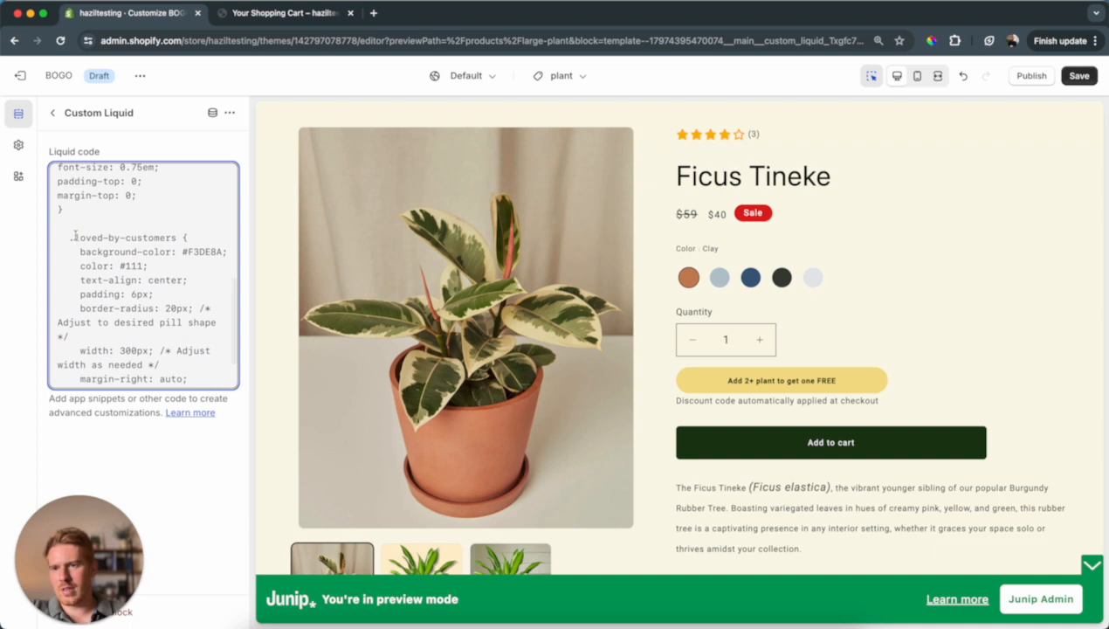
drag(75, 236, 174, 238)
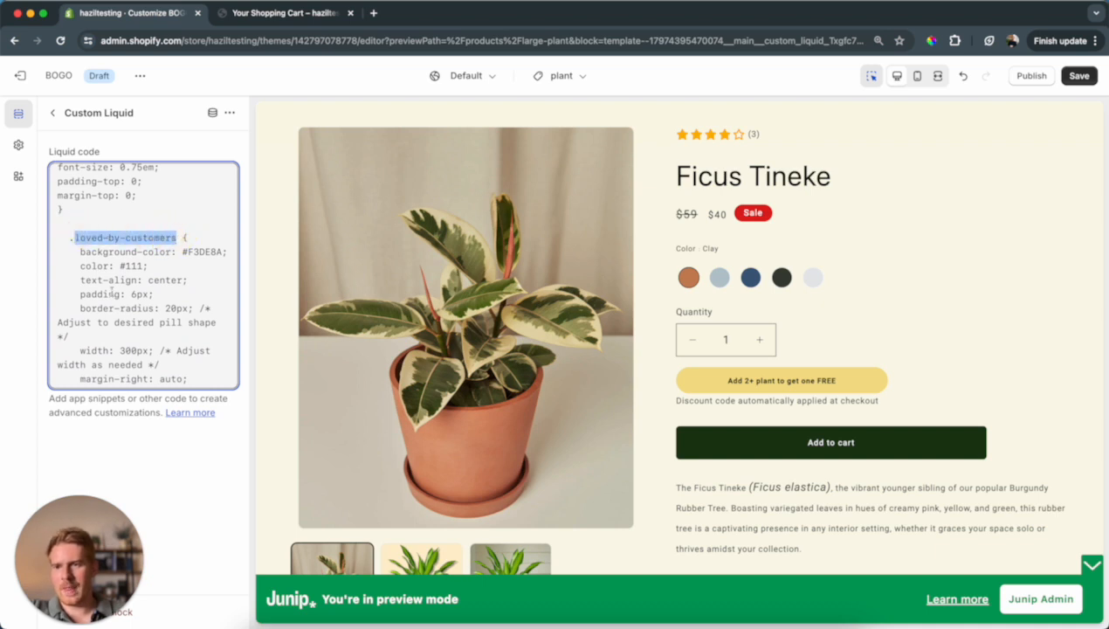
click(177, 253)
click(184, 252)
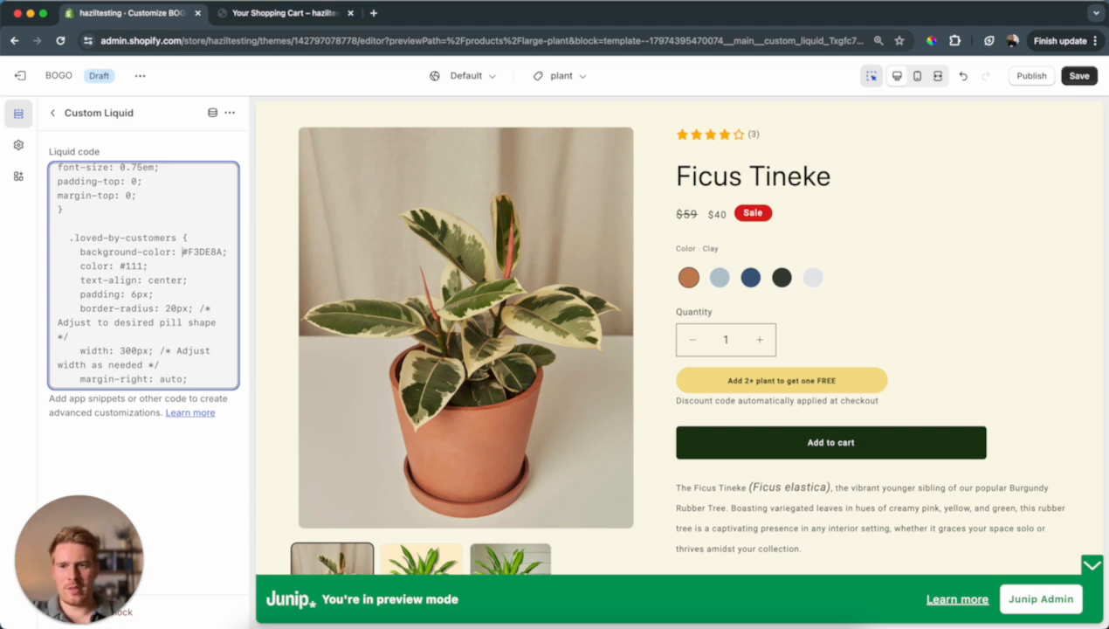
drag(182, 251, 221, 252)
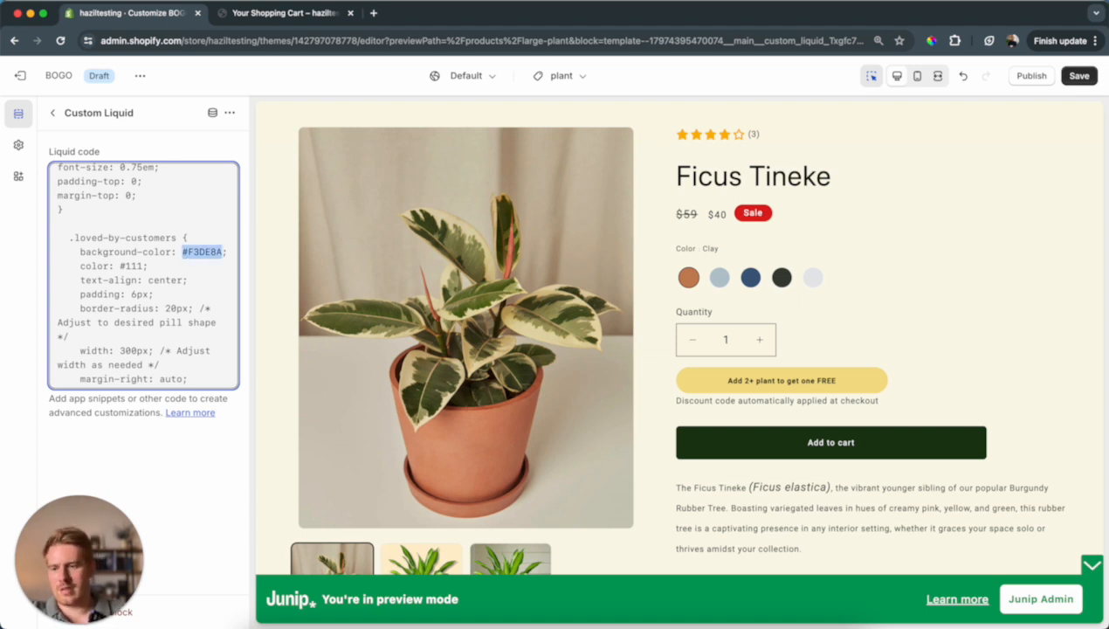
text(red)
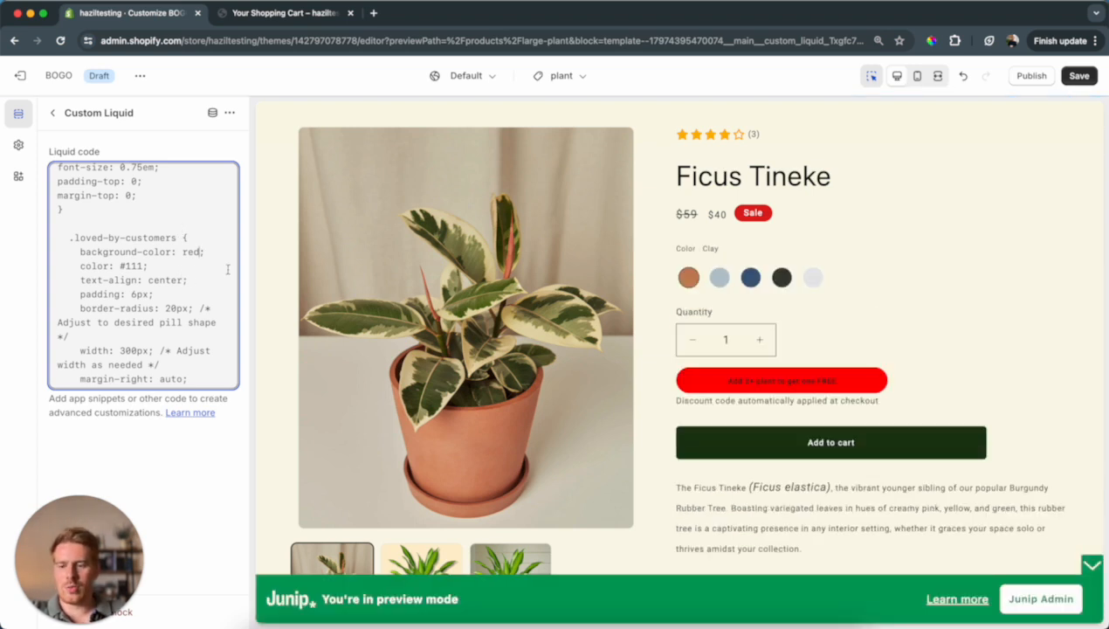
key(super+z)
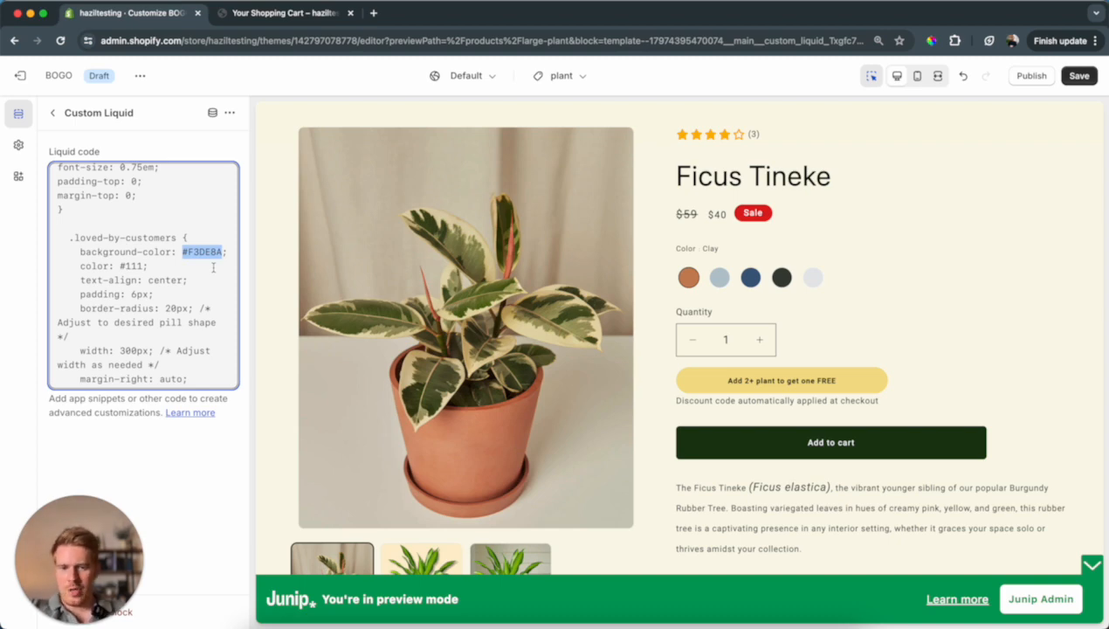
Save the changes to the plant template and open a storefront preview of the BOGO theme
click(1080, 76)
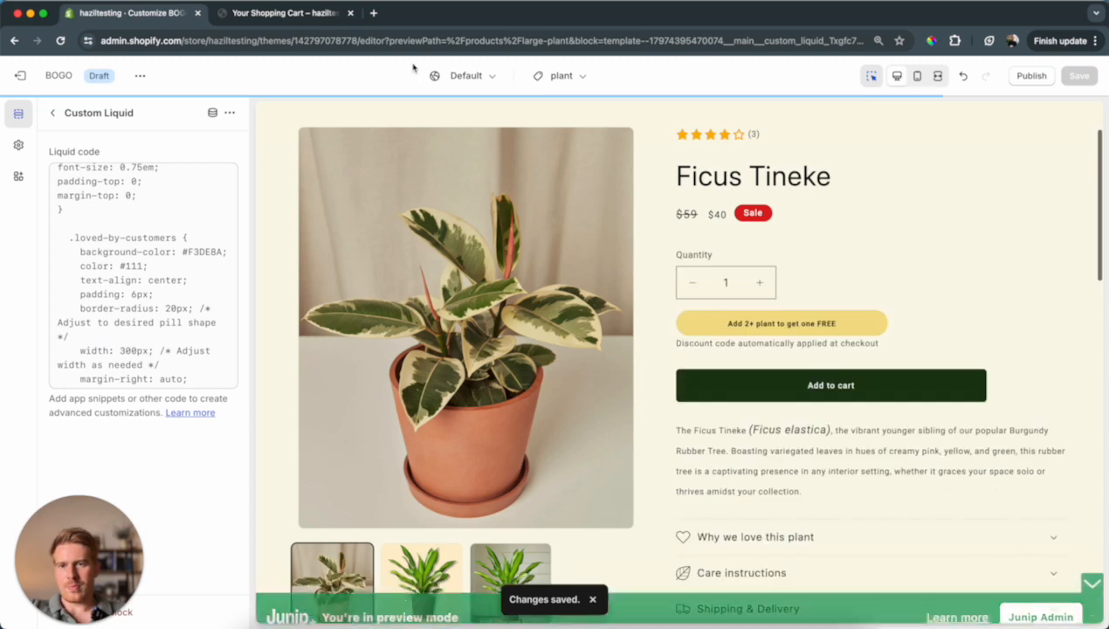
click(139, 75)
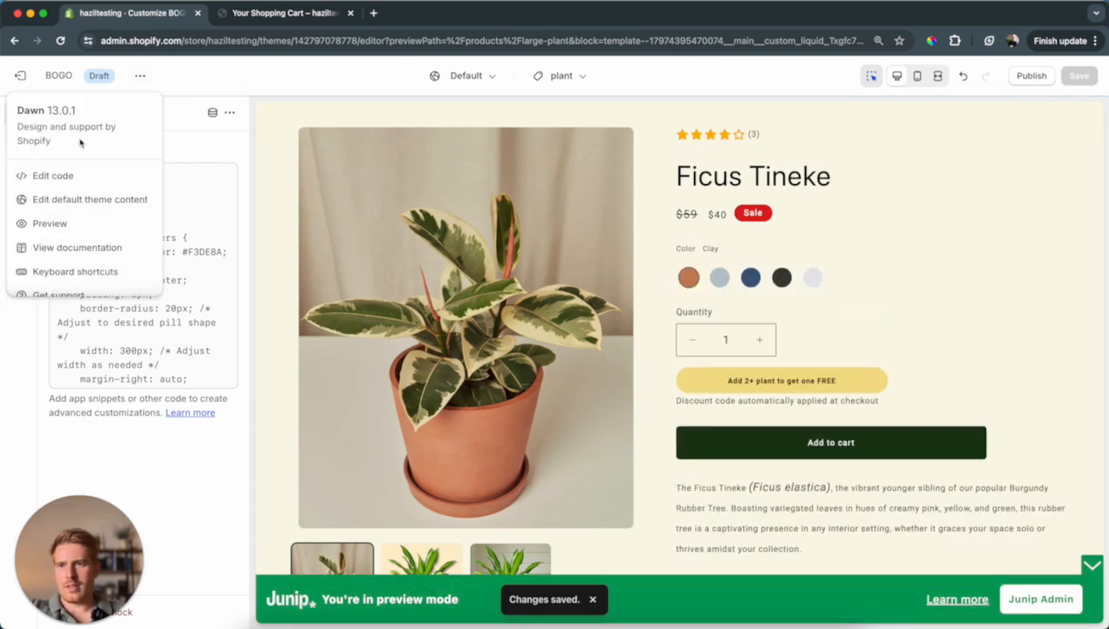
click(74, 221)
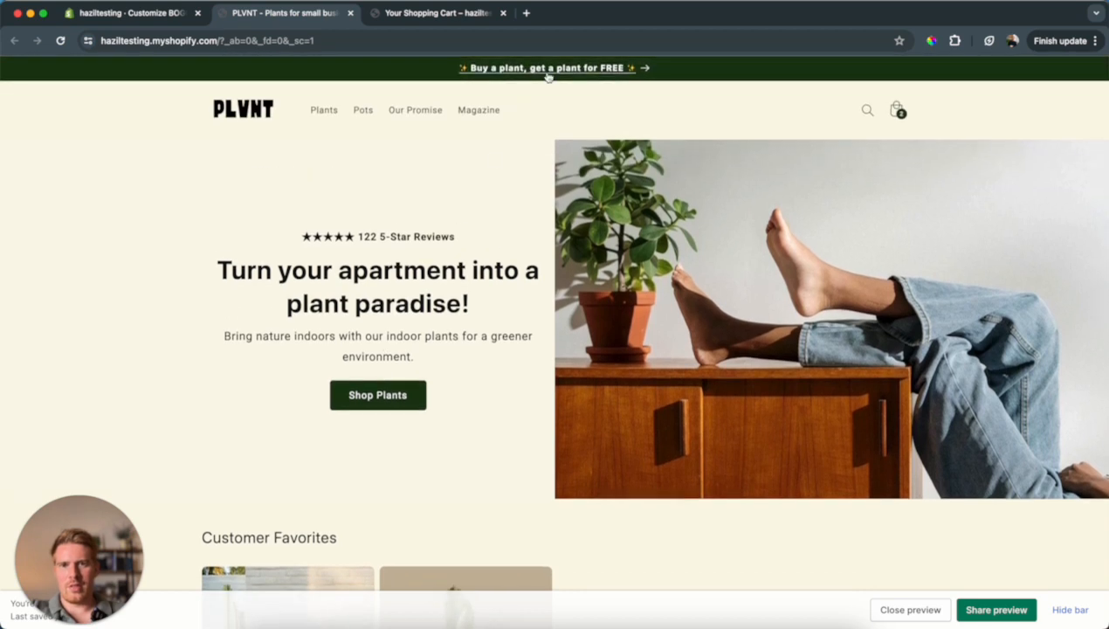
Follow the announcement bar's link to the Ficus Tineke product page and view the offer above Add to cart
click(564, 77)
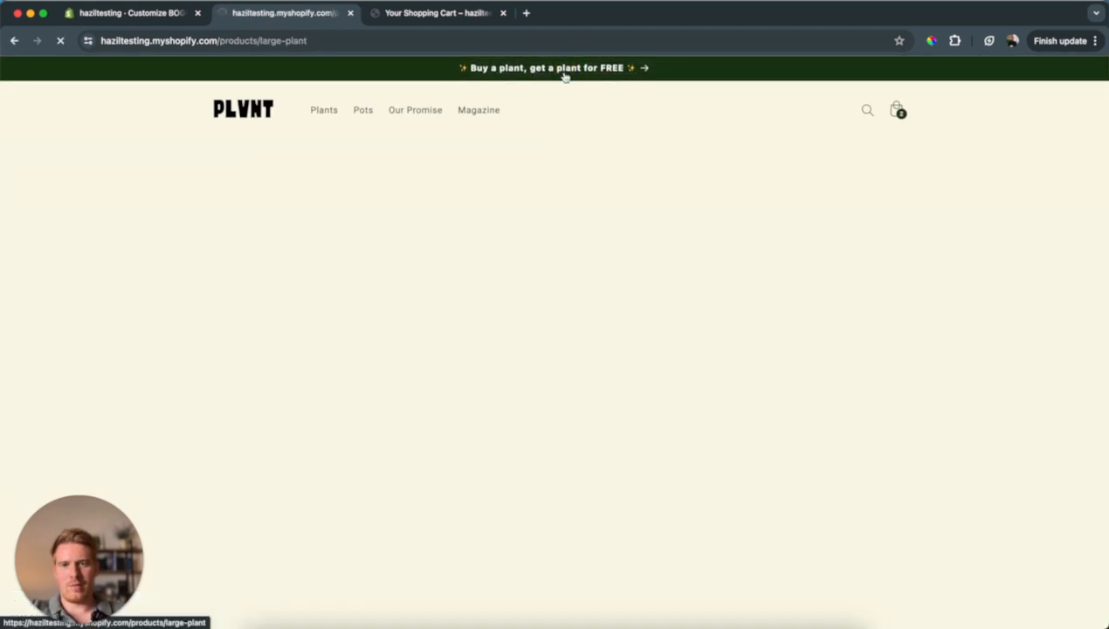
scroll(525, 212, down, 1)
scroll(525, 212, down, 1)
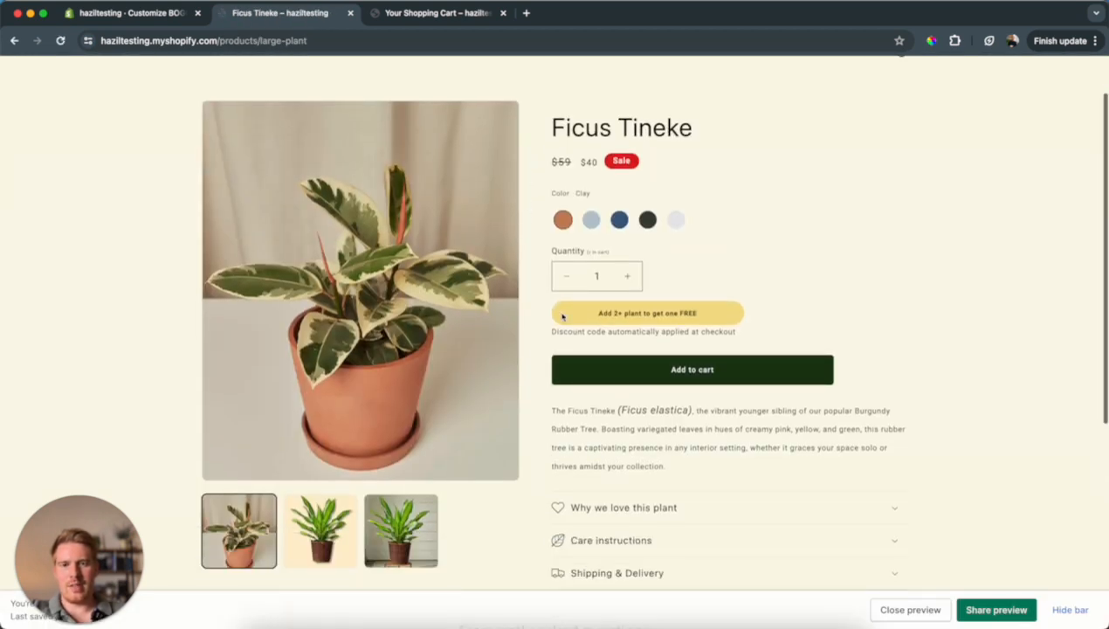
Emulate an iPhone 14 Pro Max in the browser's developer tools and check the offer on the mobile product page
key(super+alt+i)
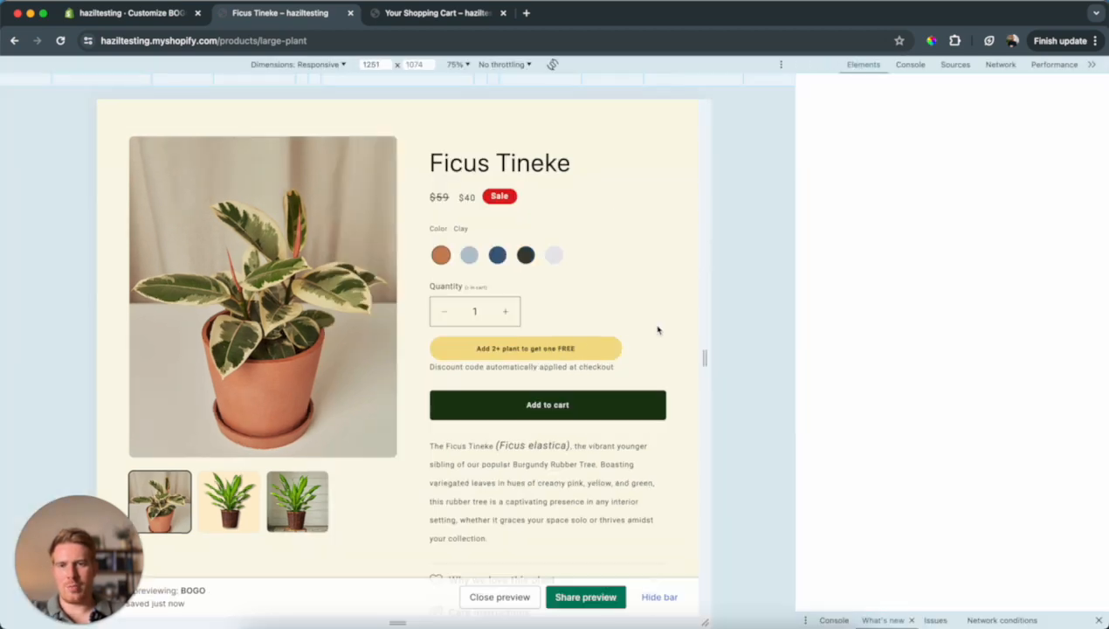
click(330, 63)
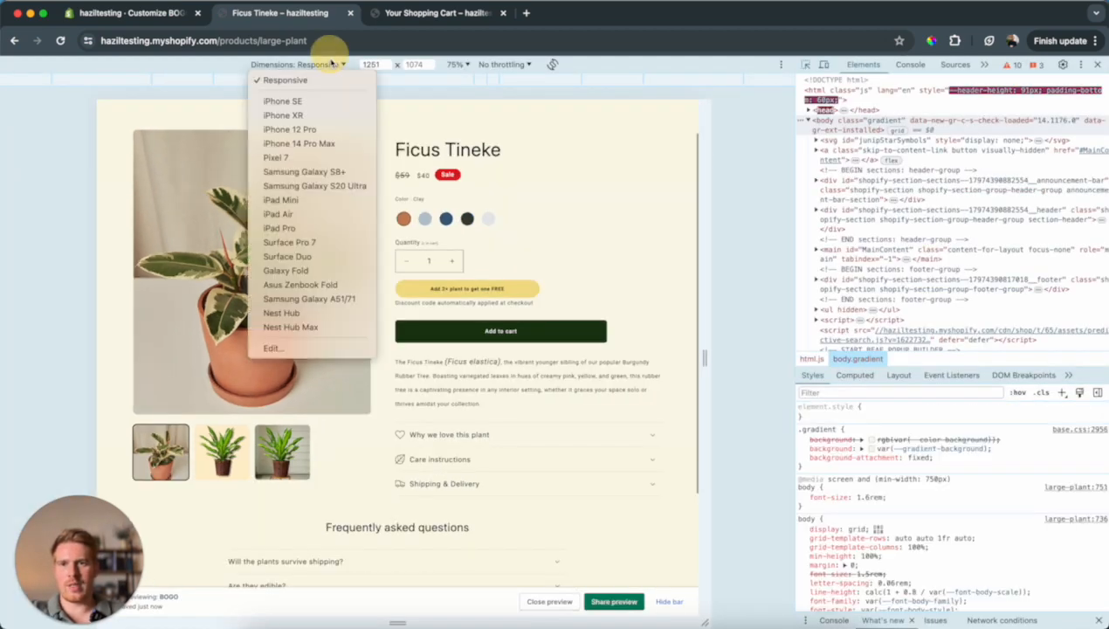
click(299, 144)
scroll(449, 411, down, 1)
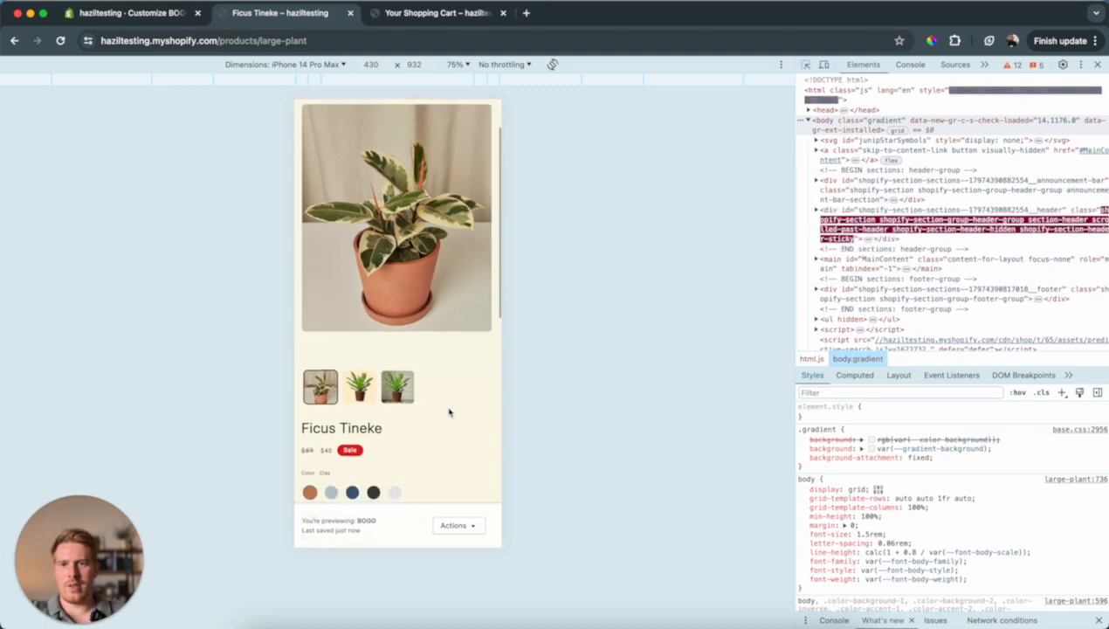
scroll(449, 412, up, 1)
scroll(449, 411, down, 2)
scroll(449, 412, down, 2)
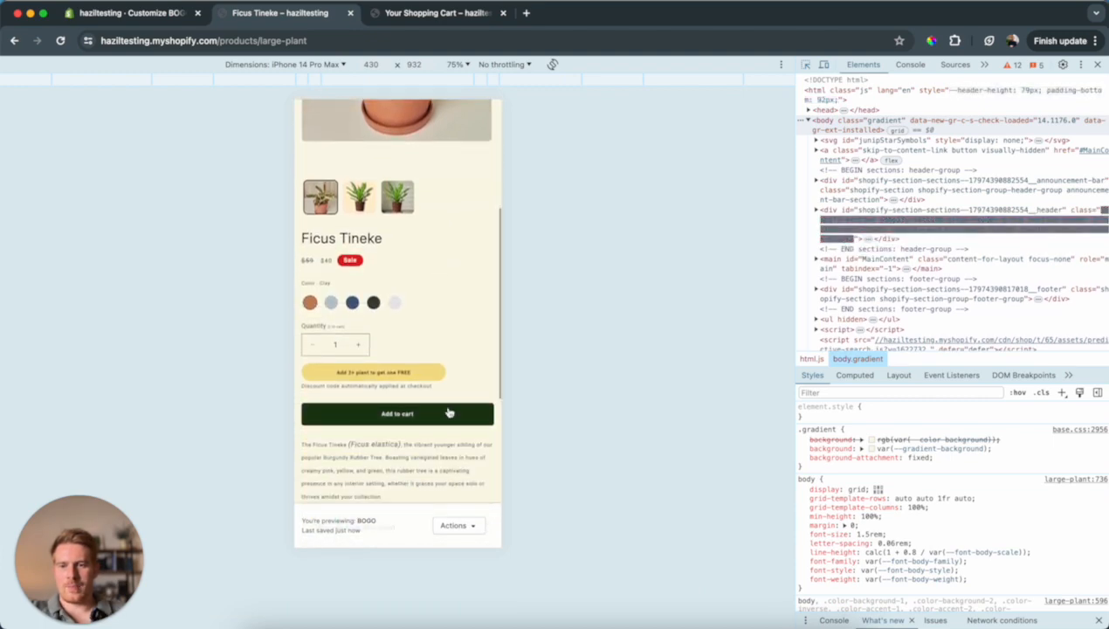
Set the emulated device's zoom to 100% and bring the quantity and offer area into view
click(458, 64)
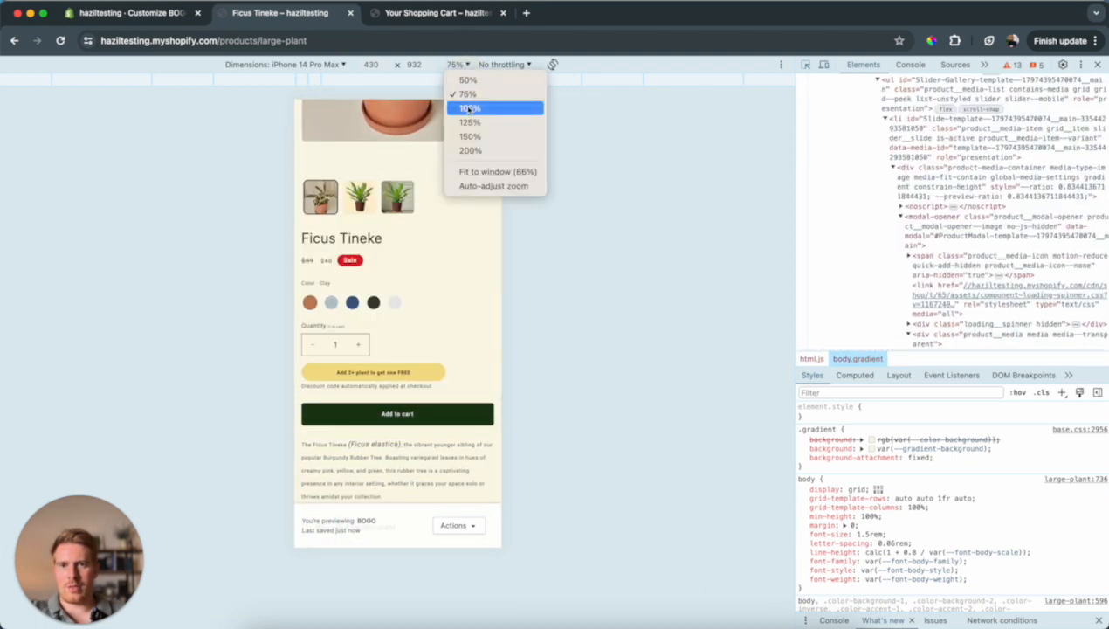
click(476, 108)
scroll(469, 349, down, 1)
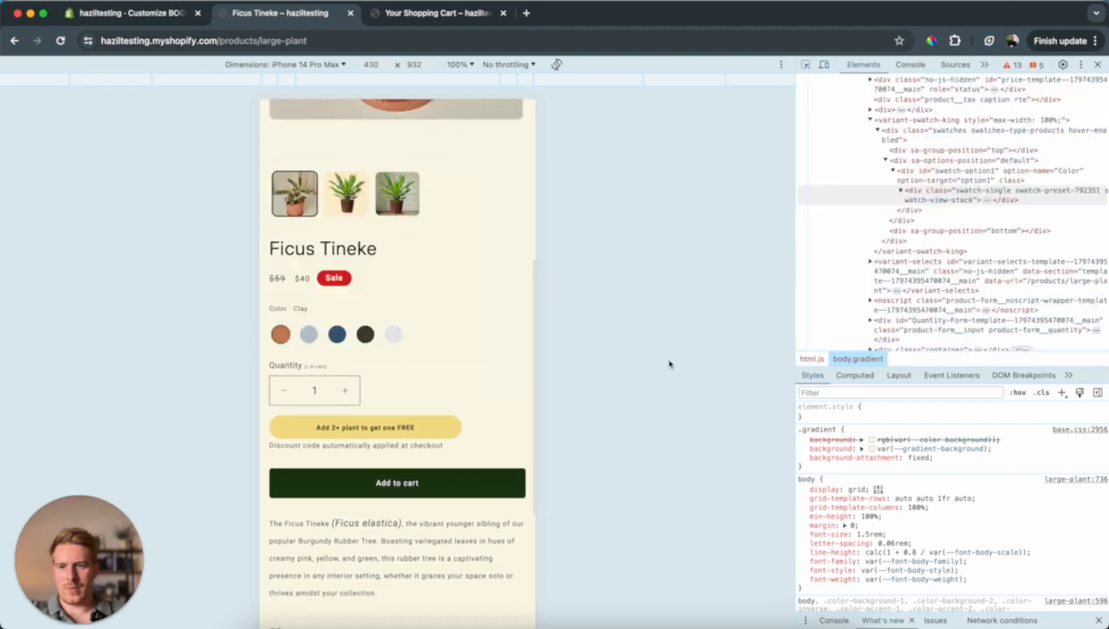
Increase the Ficus Tineke quantity to 2 and add the Clay variant to the cart
click(361, 393)
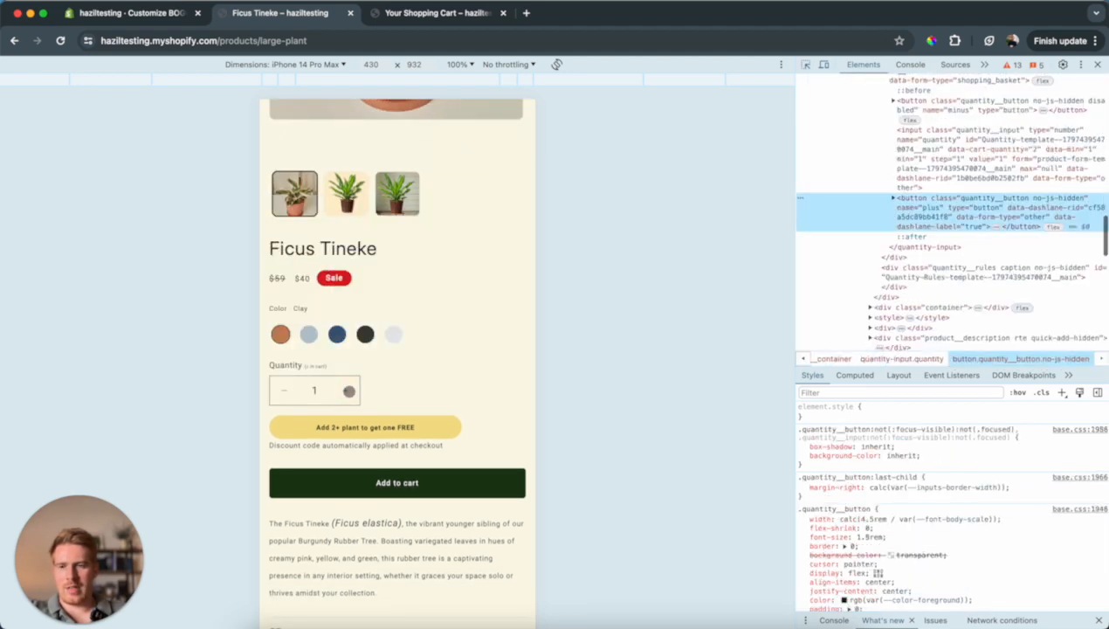
click(346, 389)
click(379, 482)
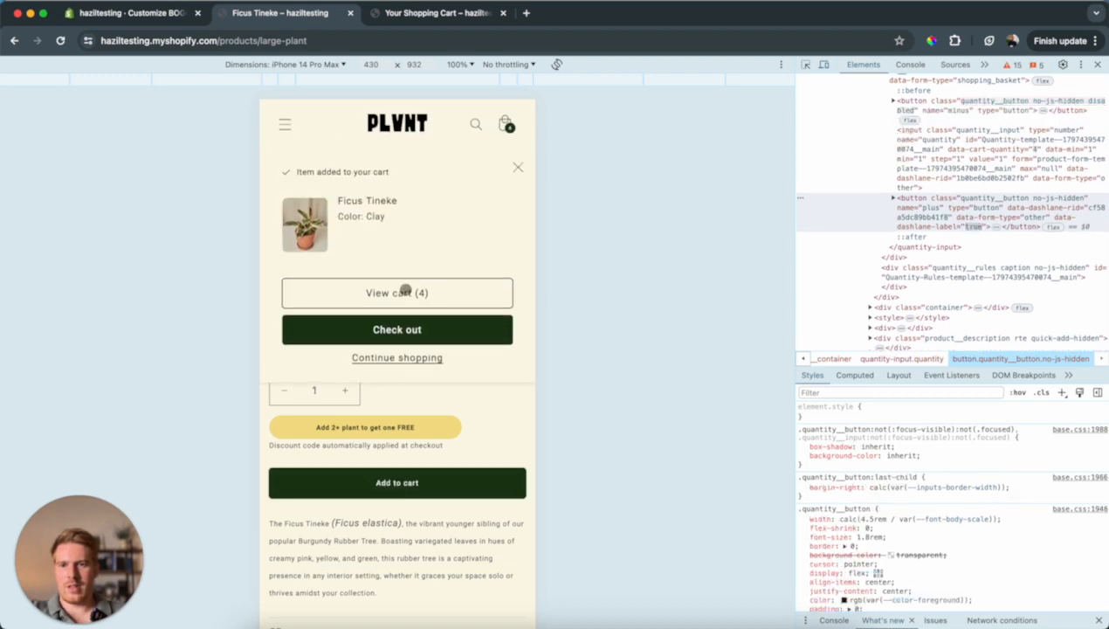
Open the shopping cart and remove every Ficus Tineke line to empty it
click(401, 291)
scroll(403, 291, down, 4)
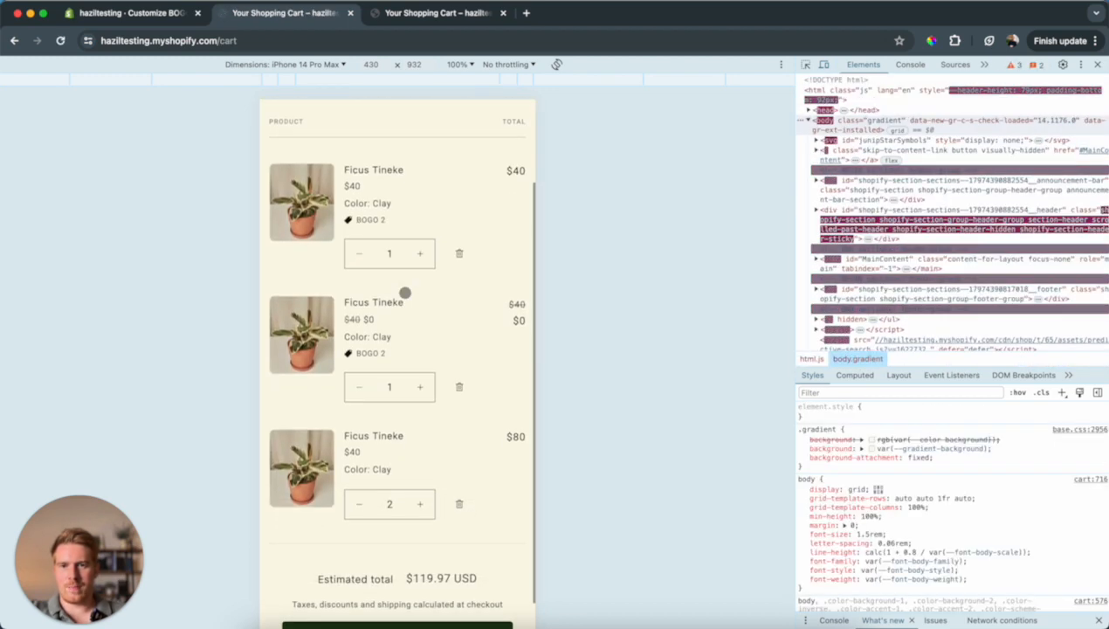
scroll(431, 332, down, 1)
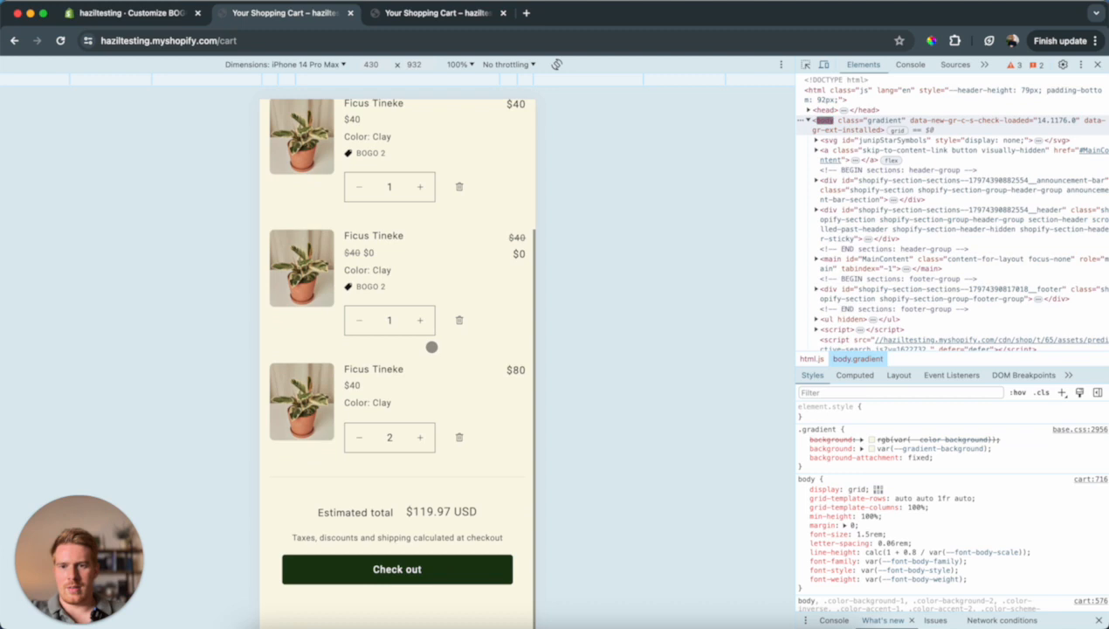
click(457, 435)
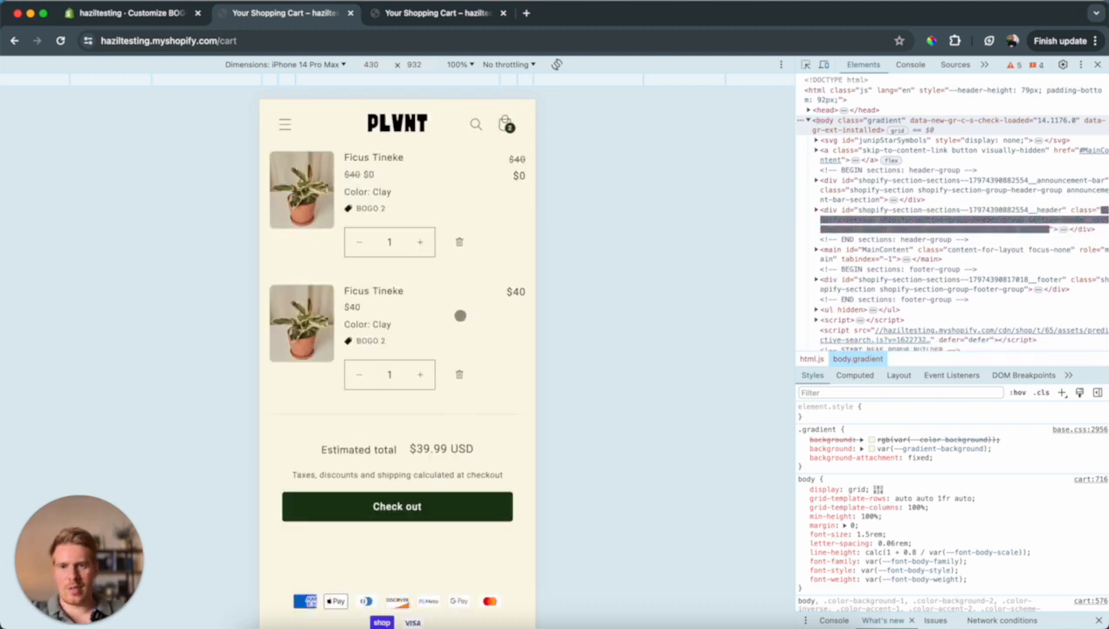
click(459, 241)
click(456, 354)
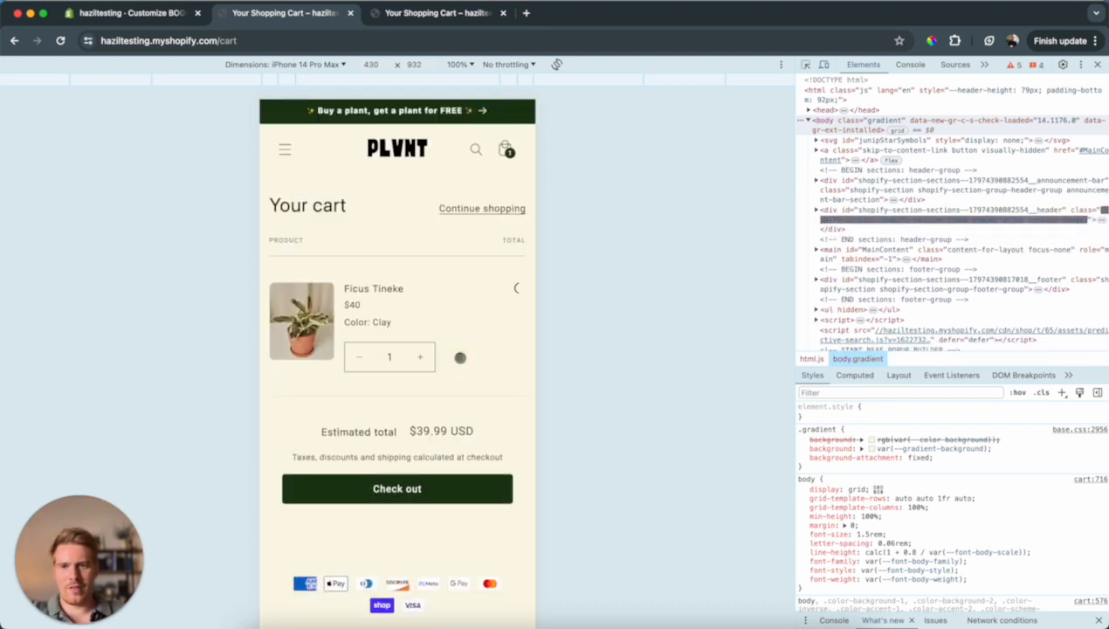
Return to the store's home page and follow the announcement bar's offer link to the Ficus Tineke product page
click(387, 149)
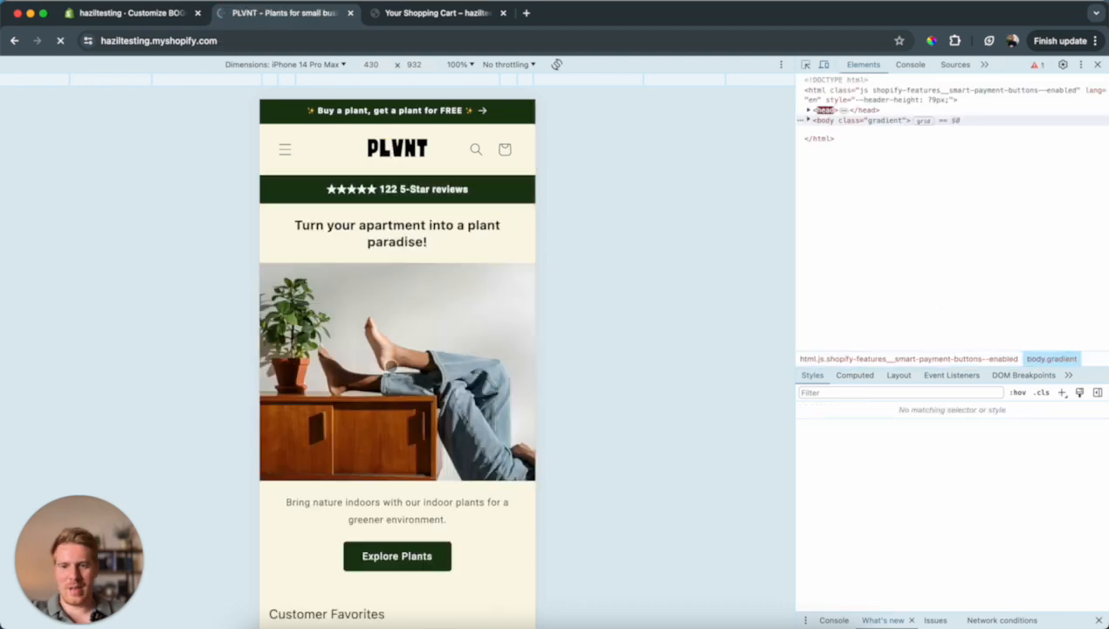
click(405, 109)
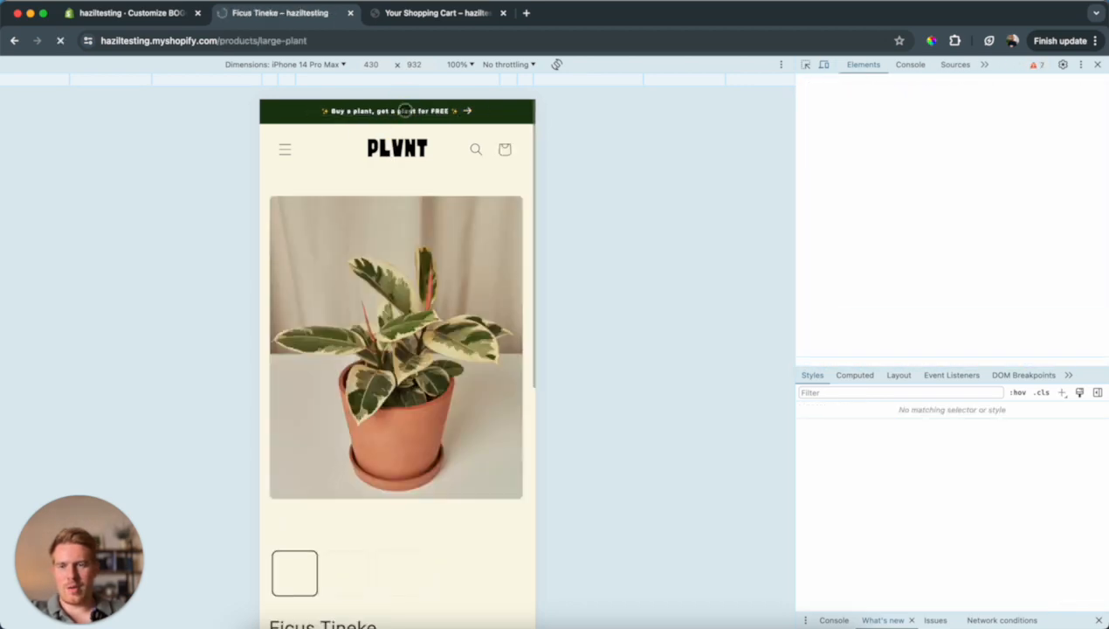
scroll(389, 293, down, 3)
scroll(388, 293, down, 2)
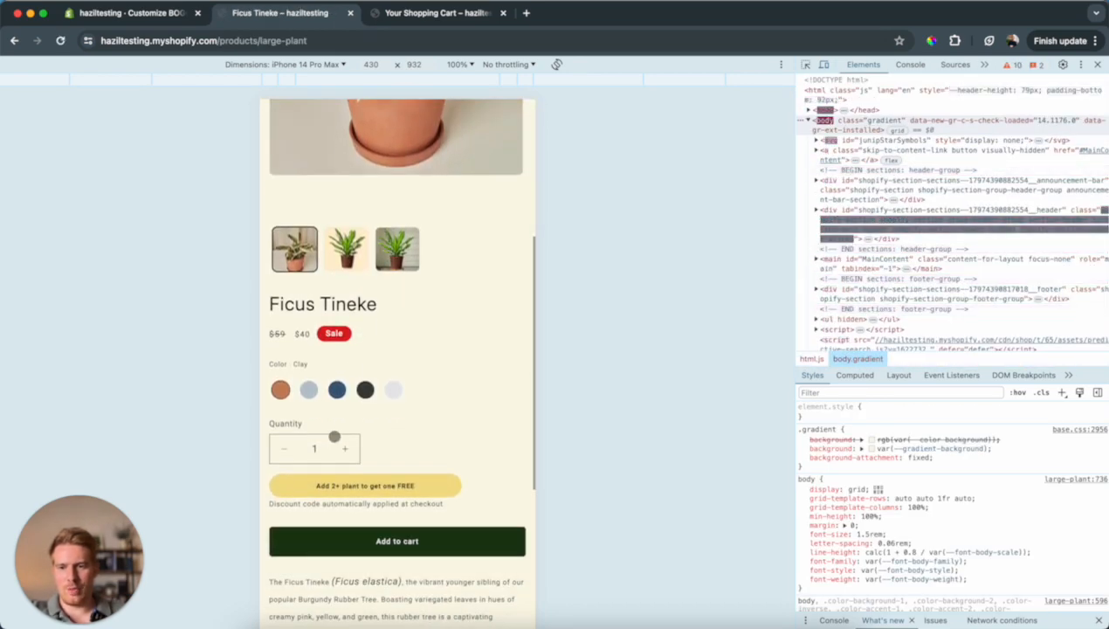
scroll(395, 349, up, 3)
Add two Clay Ficus Tineke plants to the cart and open the cart to check the BOGO discount and estimated total
scroll(395, 349, down, 6)
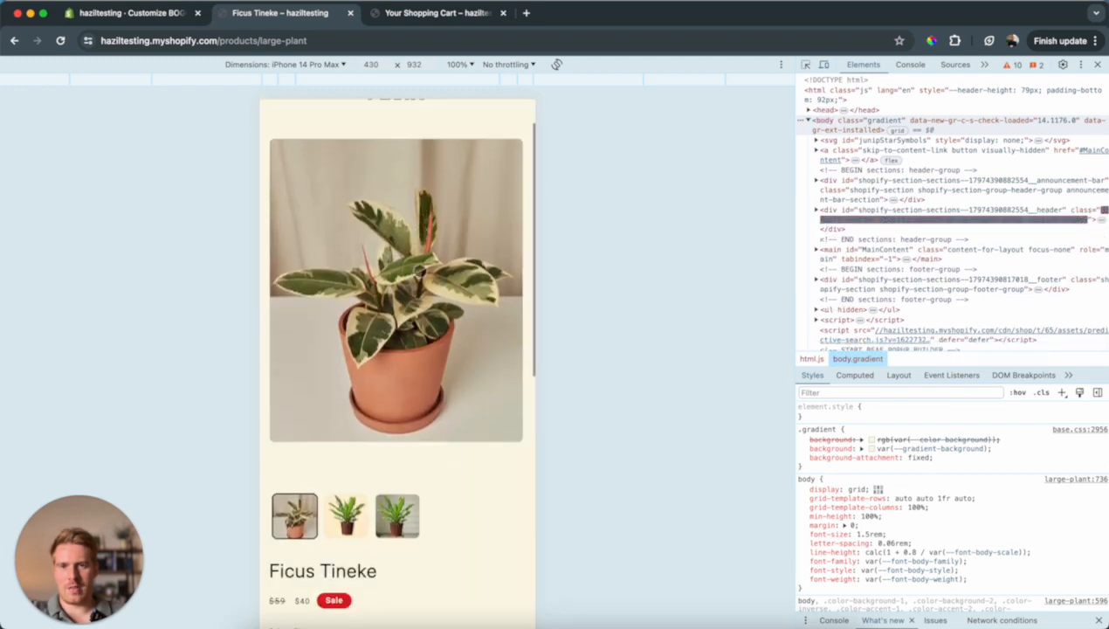
click(347, 267)
click(400, 358)
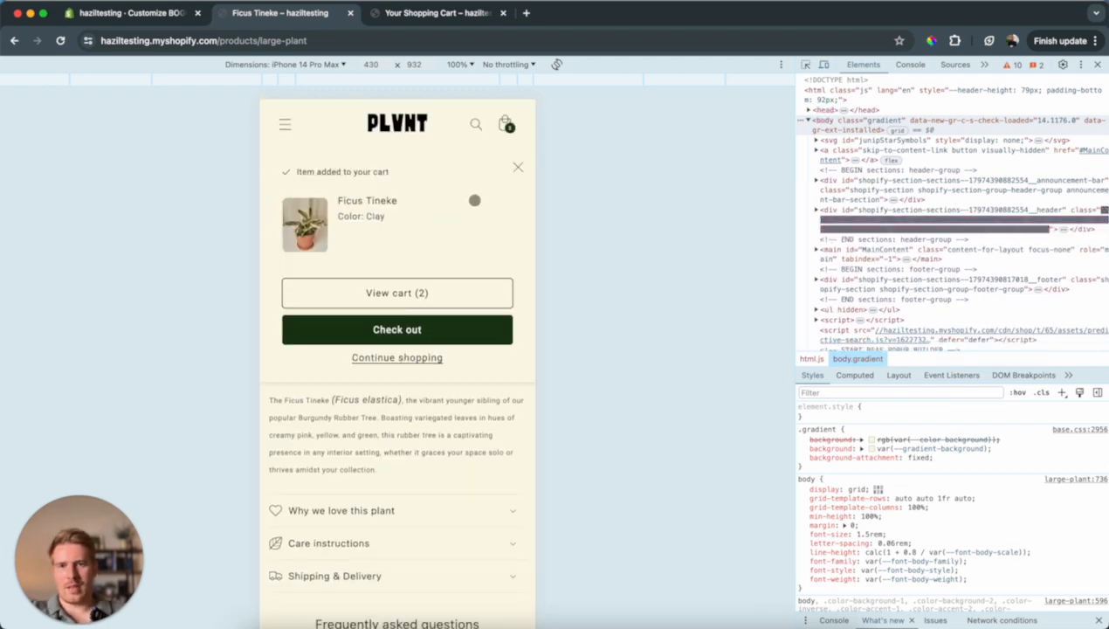
click(421, 295)
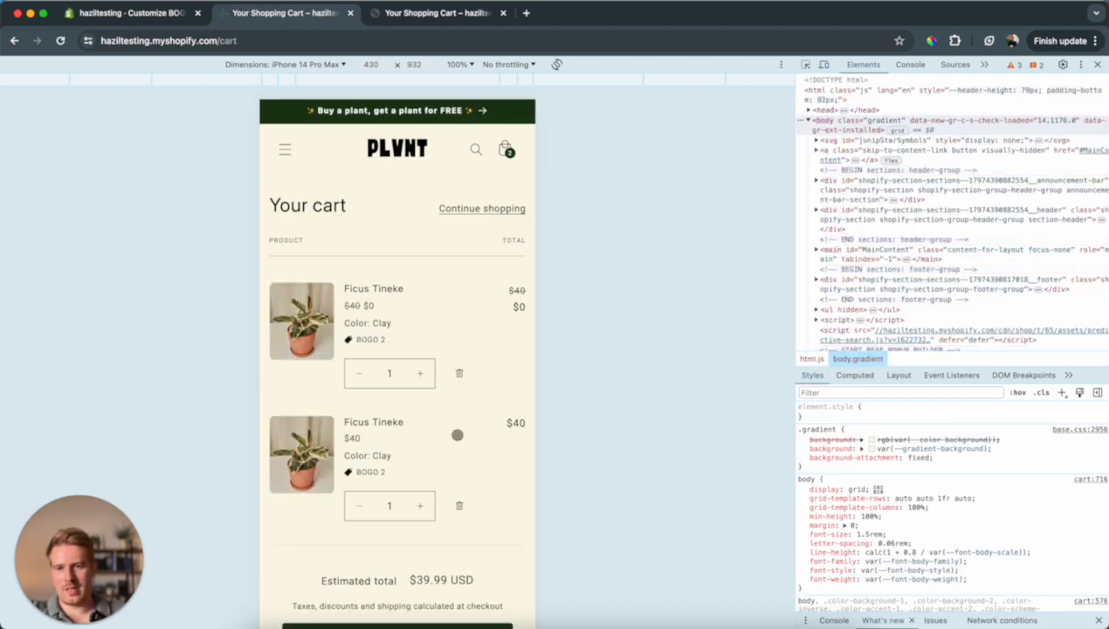
scroll(483, 450, down, 2)
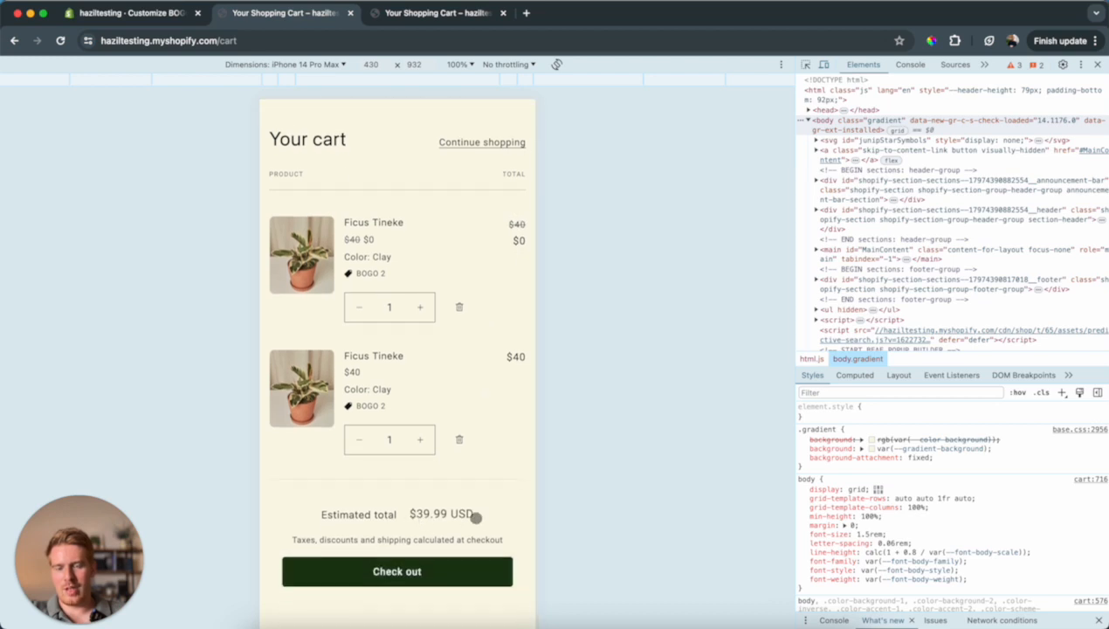